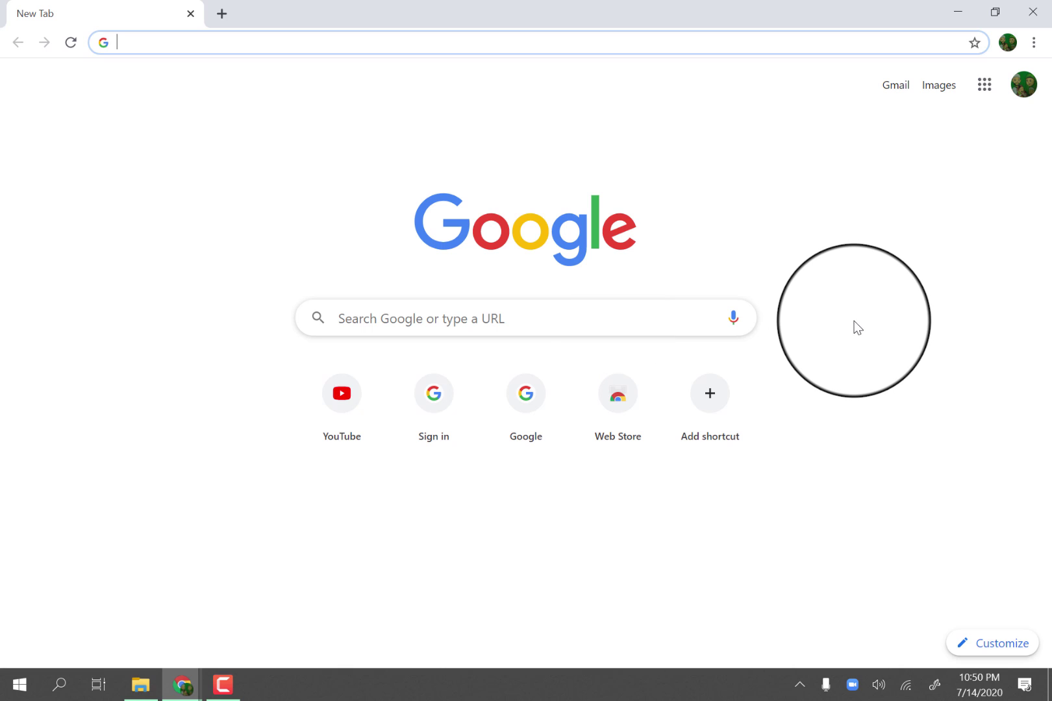
Open Google Classroom from the Google apps collection
left_click(984, 86)
scroll(922, 247, "down", 5)
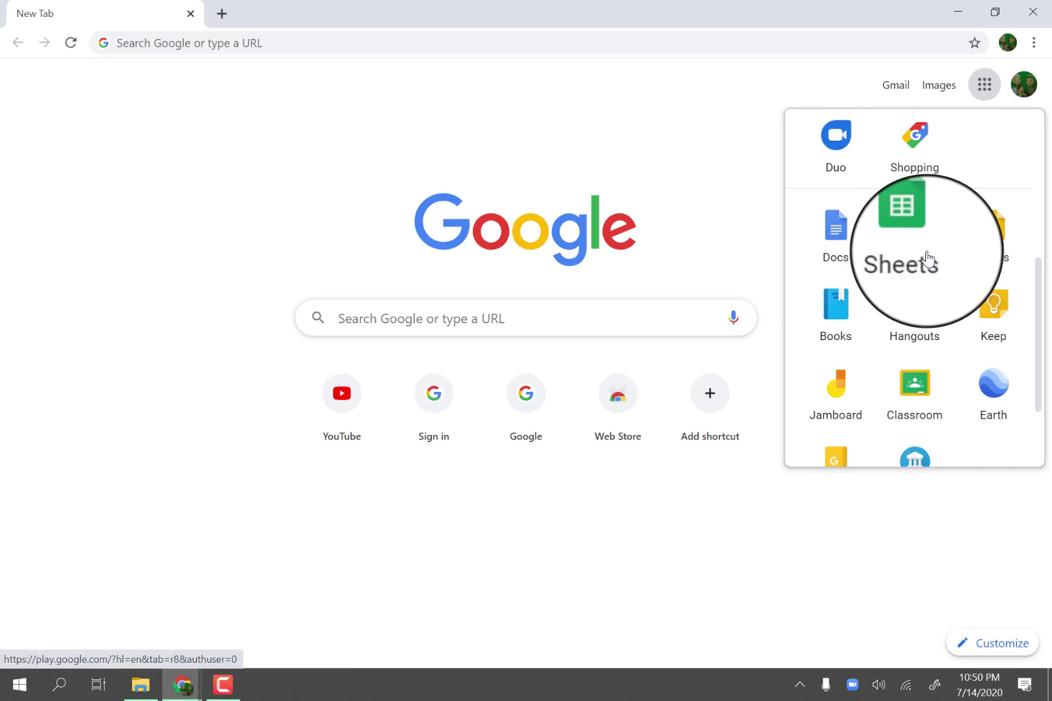
left_click(916, 386)
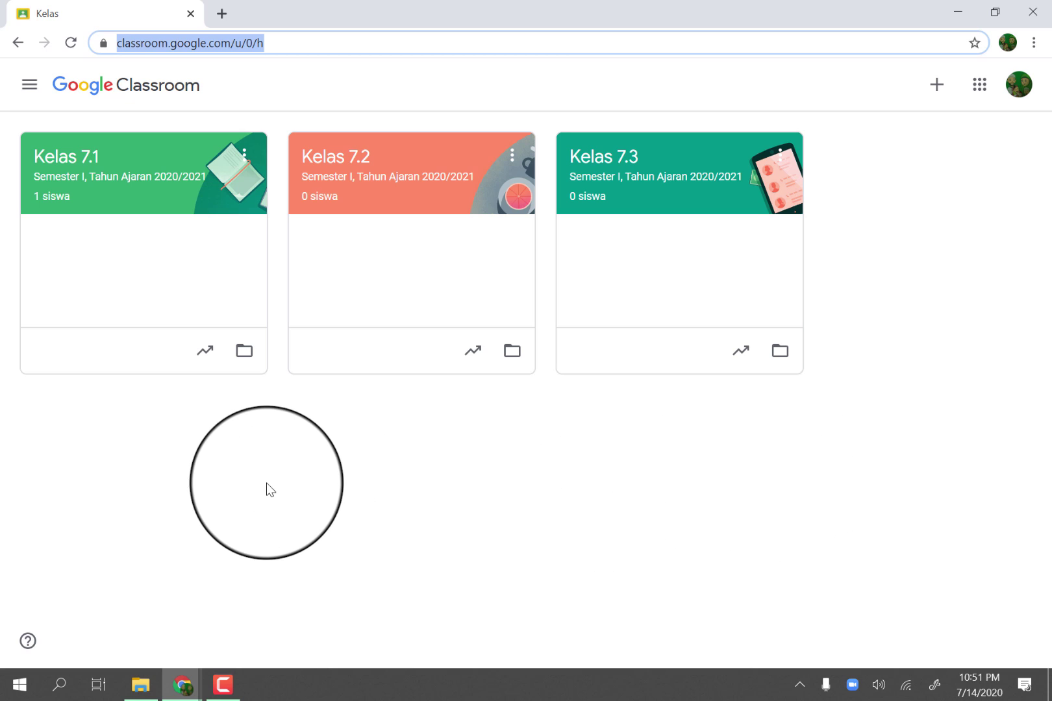
Start a new Materi post in the Tugas Kelas section of the Kelas 7.1 class
left_click(63, 165)
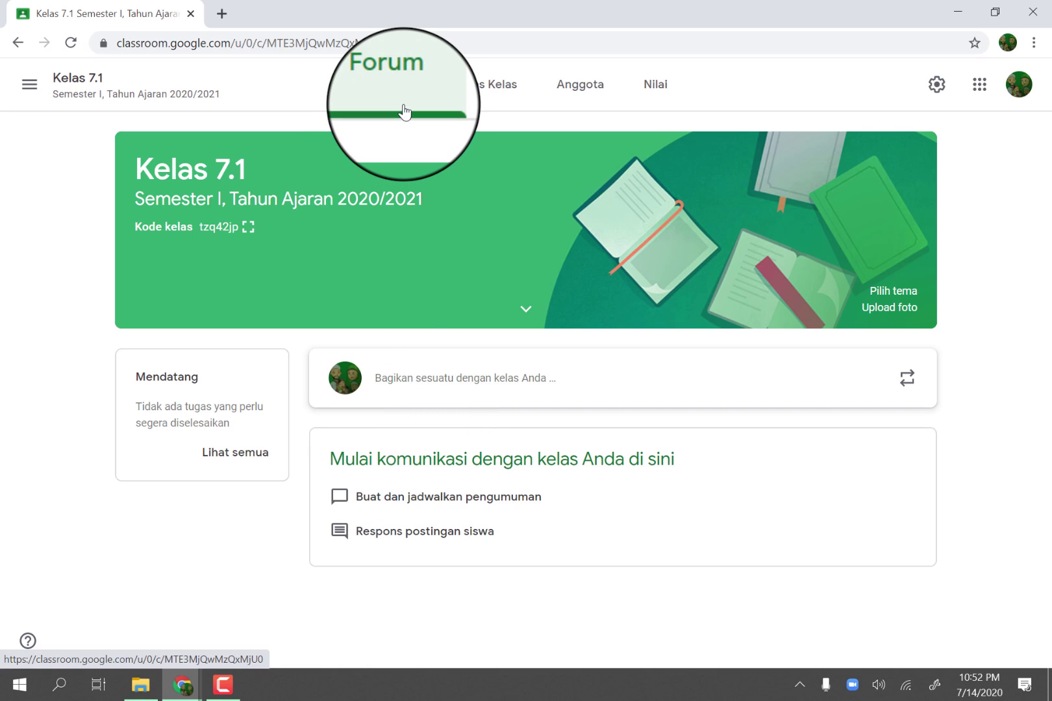
left_click(473, 93)
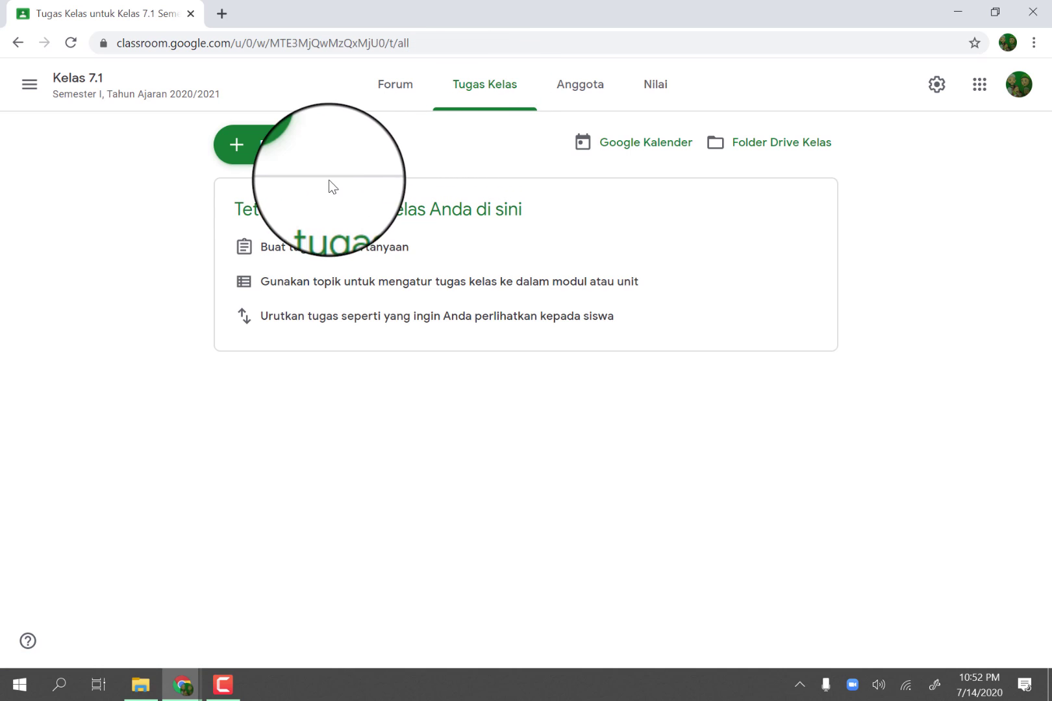
left_click(239, 153)
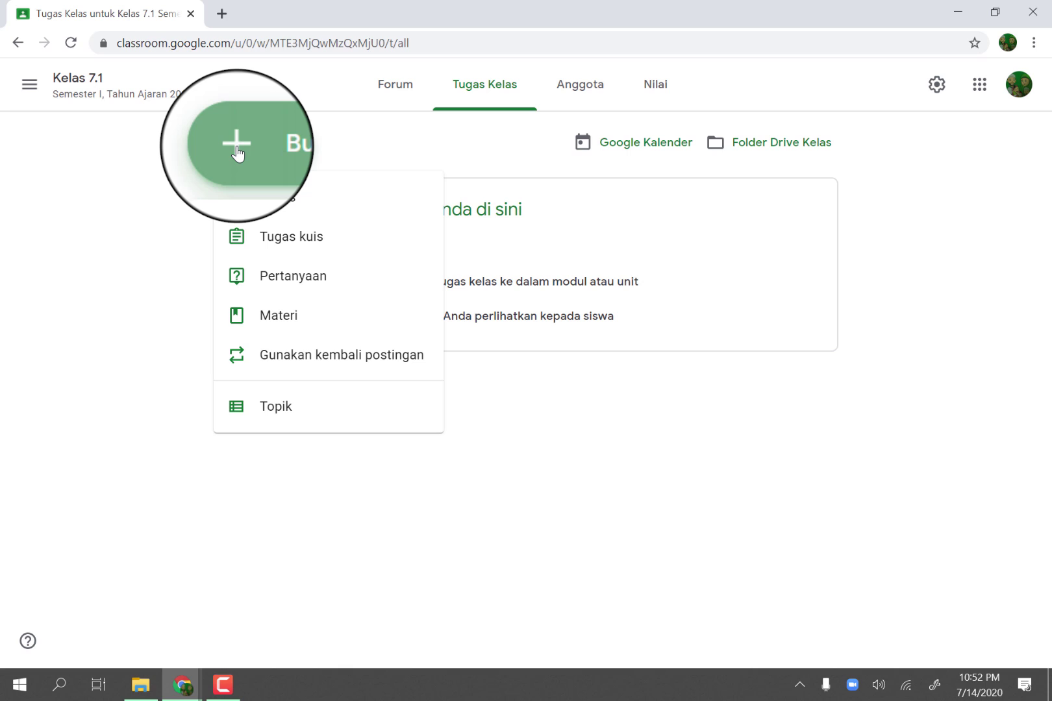
left_click(271, 325)
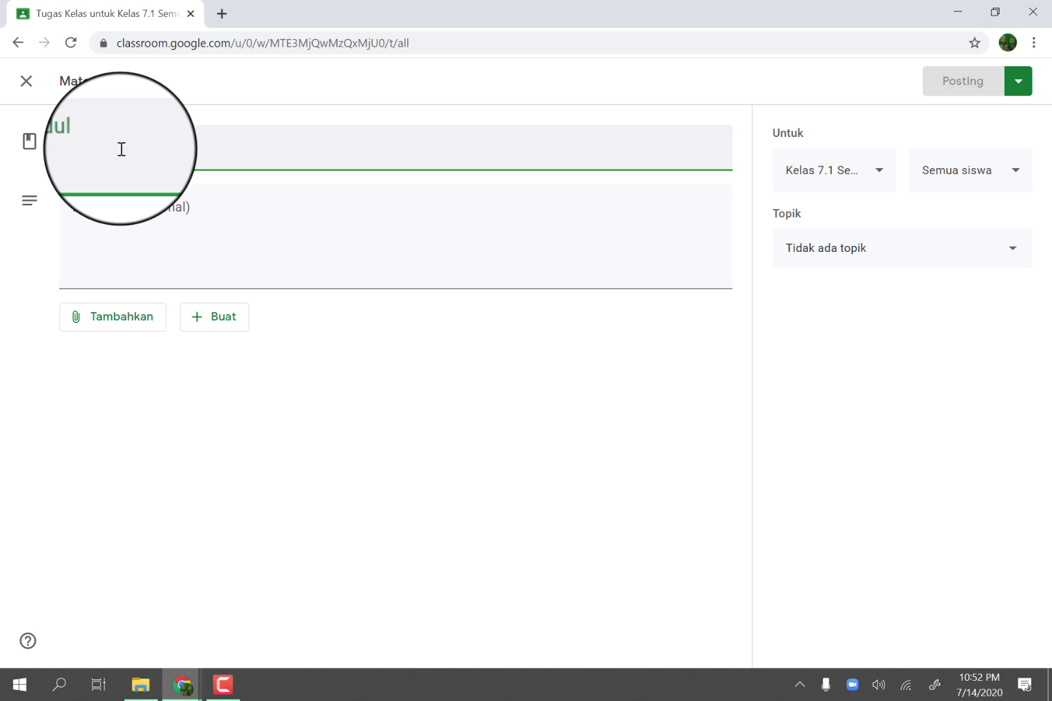
Enter "1.1 Membandingan bilangan bulat" as the material's title
type("M")
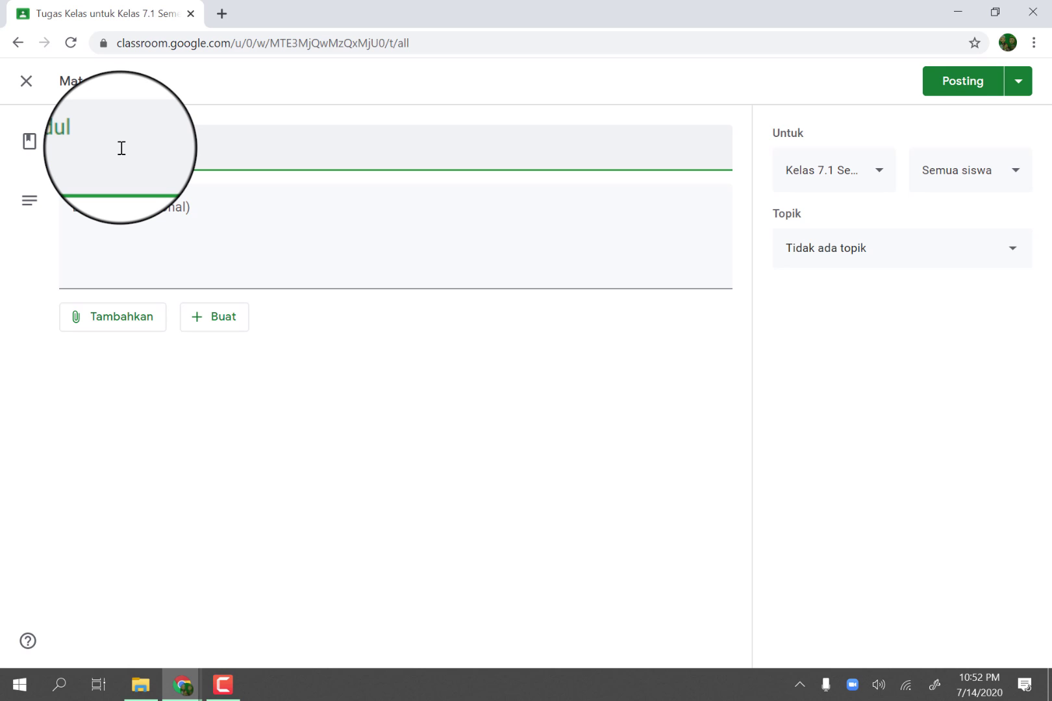
type("1 ")
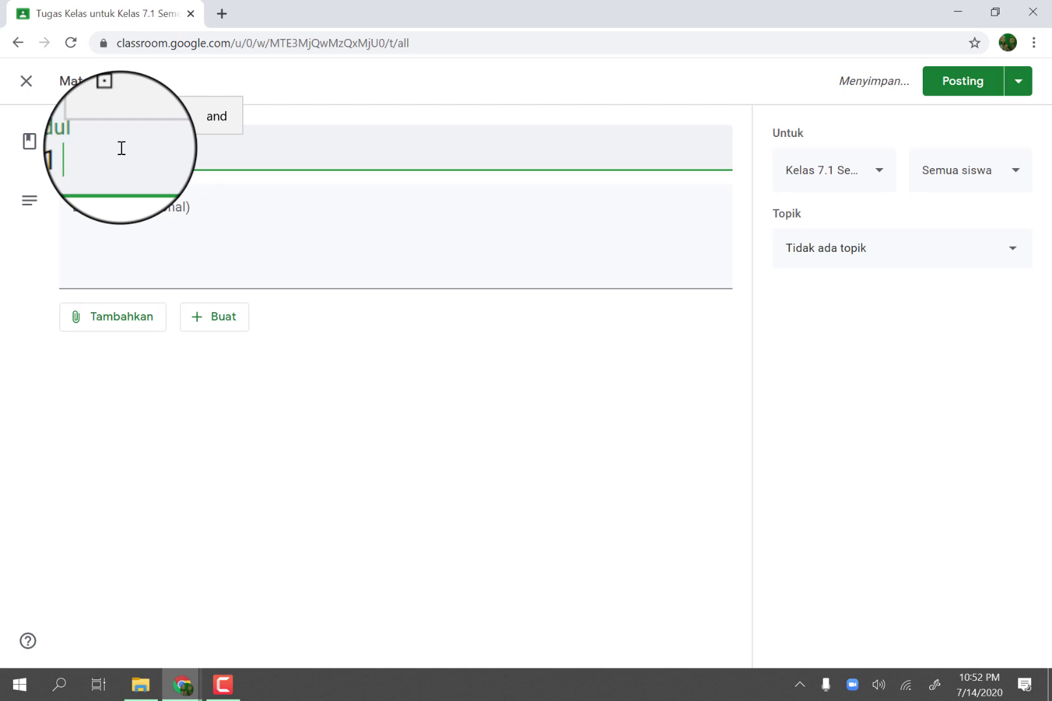
type("M")
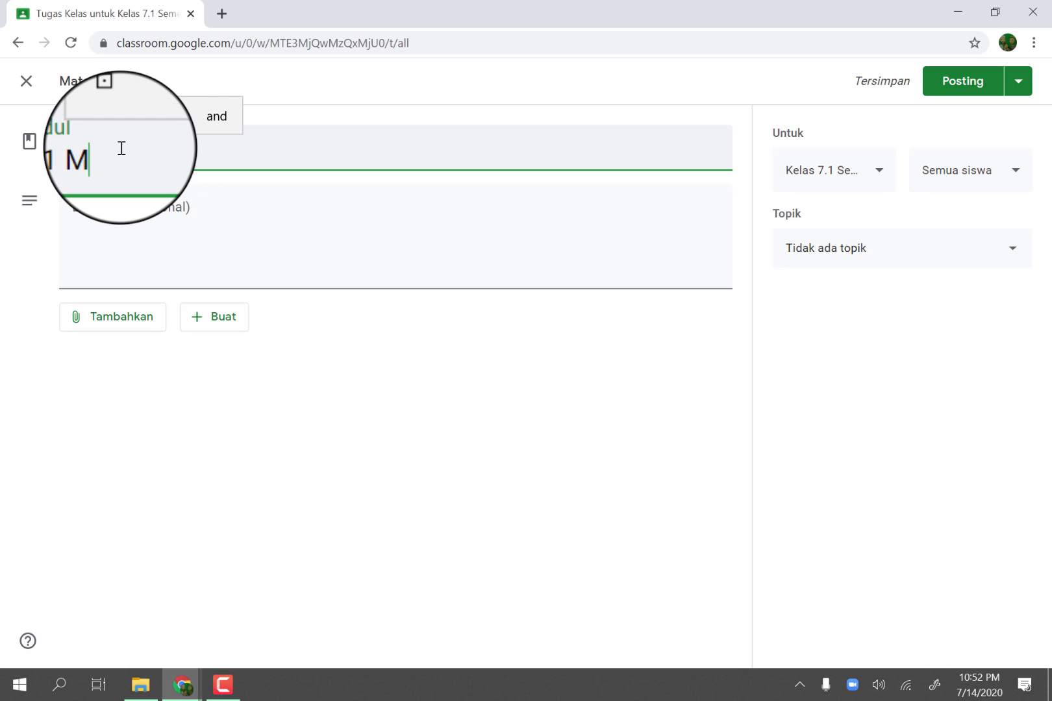
type("embandingkan ")
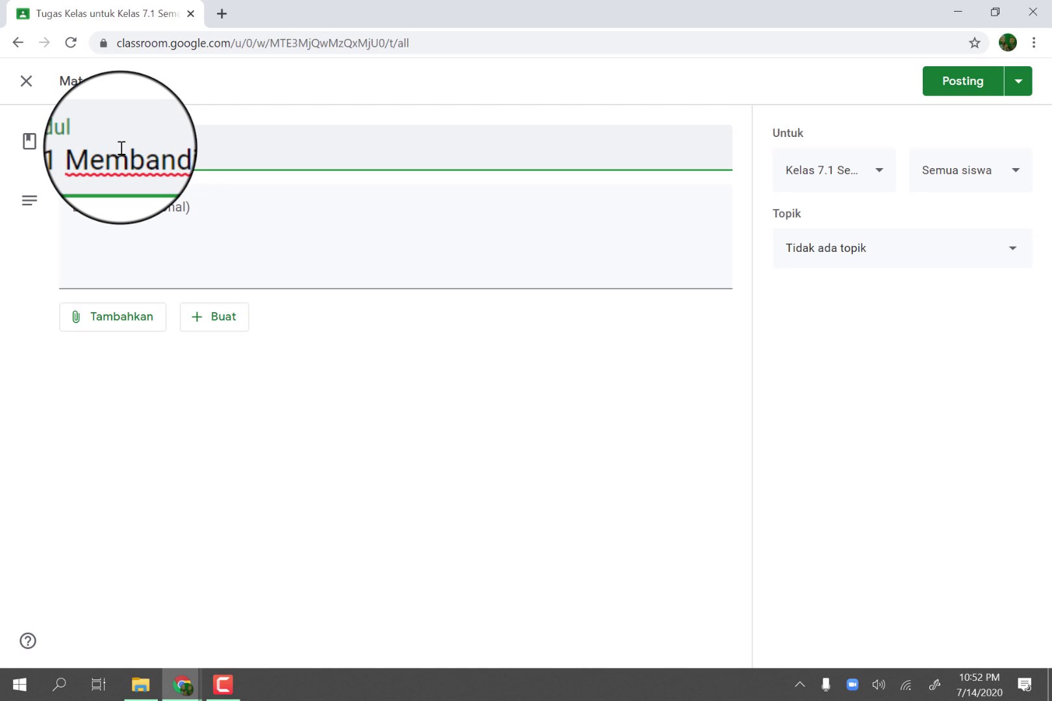
type("Bilangan ")
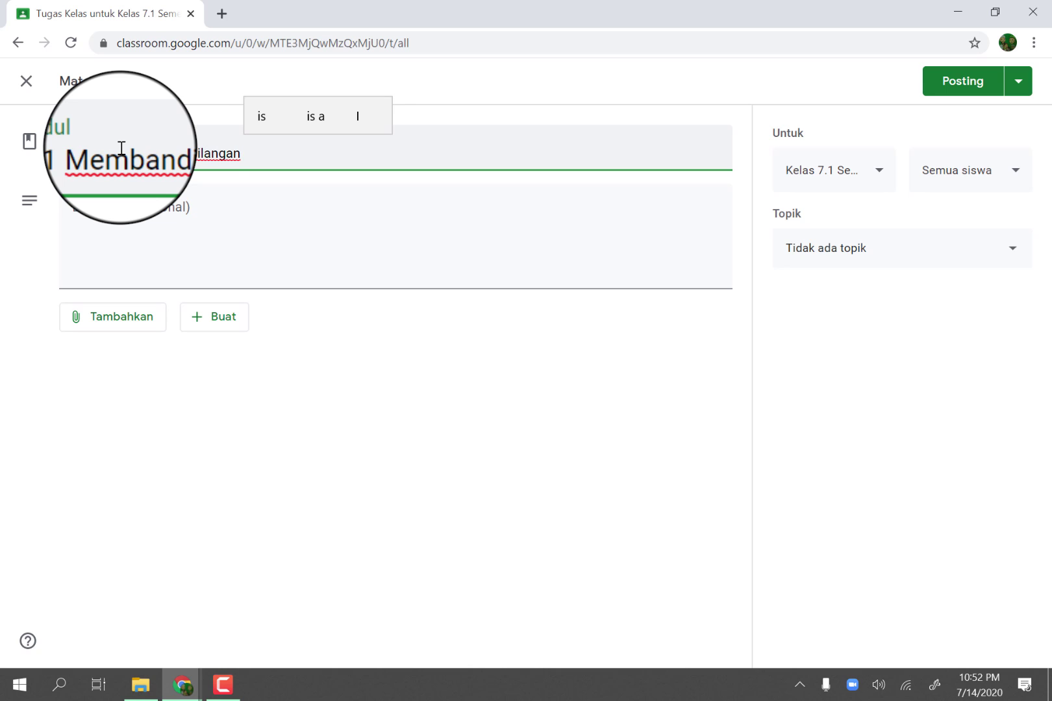
type("bulat")
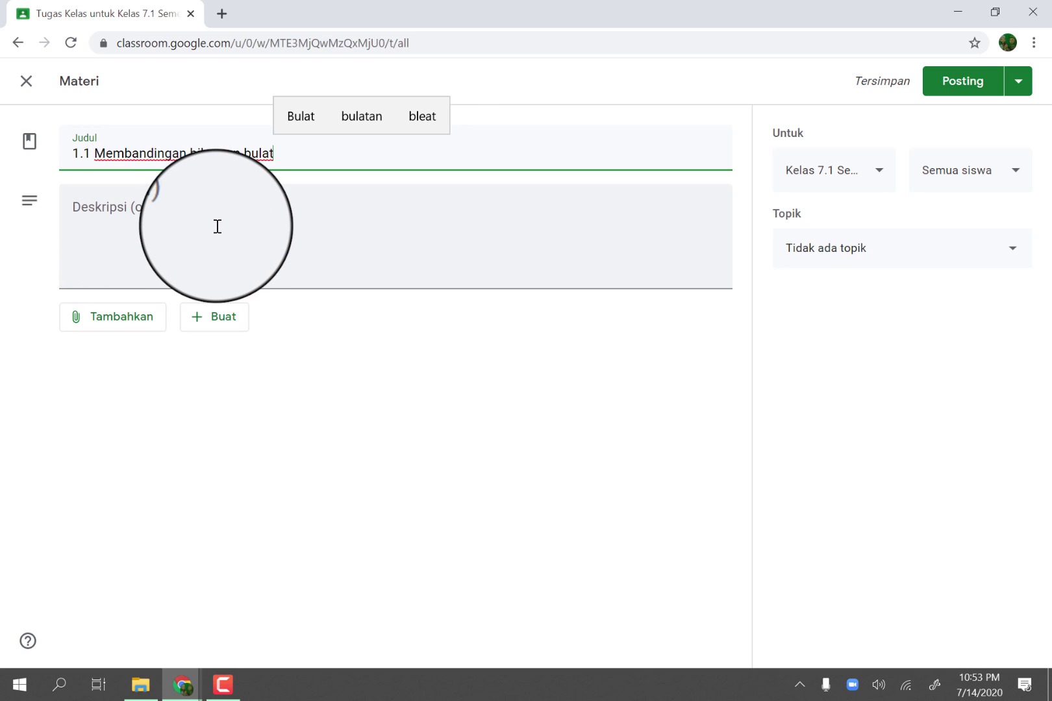
Enter the description "Perhatikan video pembelajaran beriktu ini dengan seksama", with "Lanjutkan dengan pengerjaan tugas" on a second line
left_click(90, 206)
type("ka")
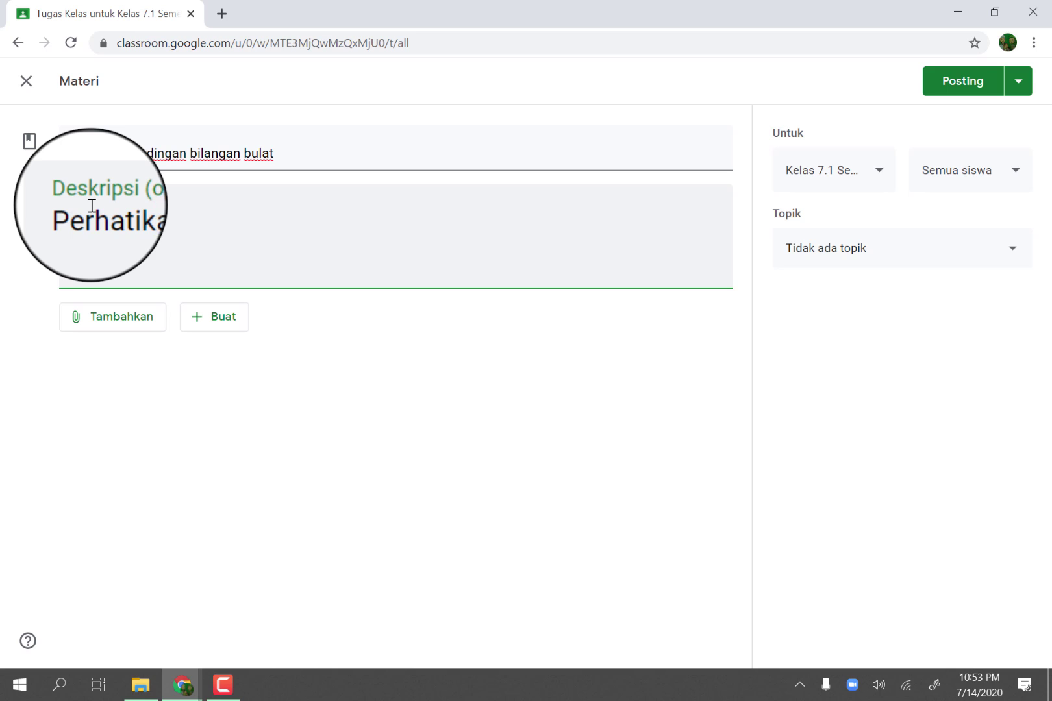
type("n video")
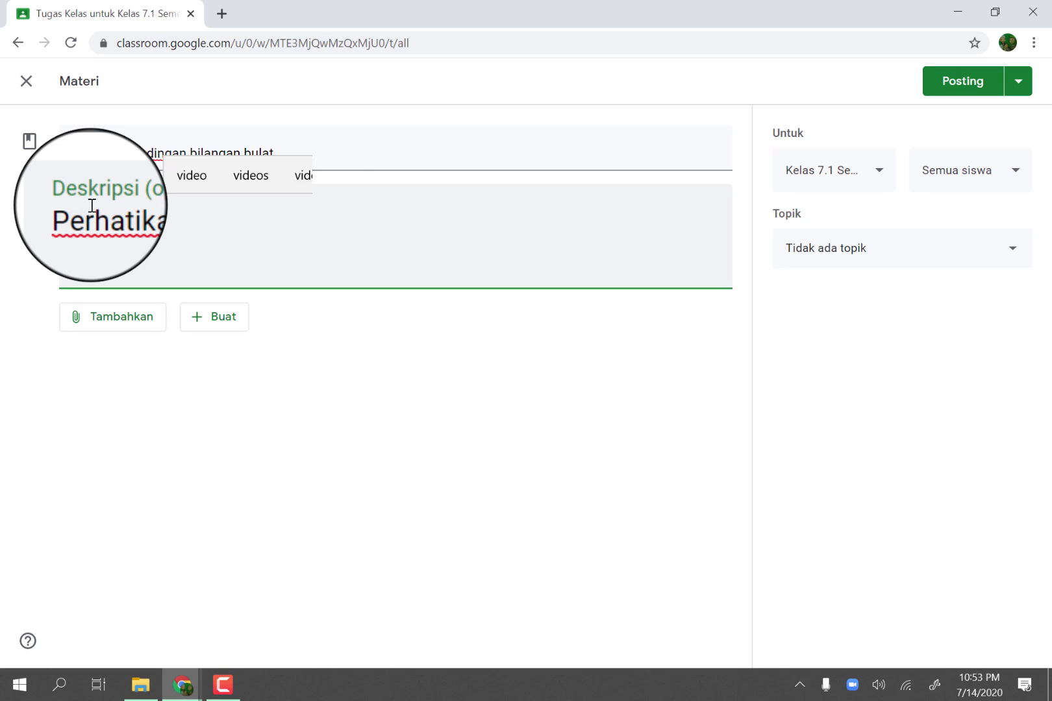
type(" pembelaj")
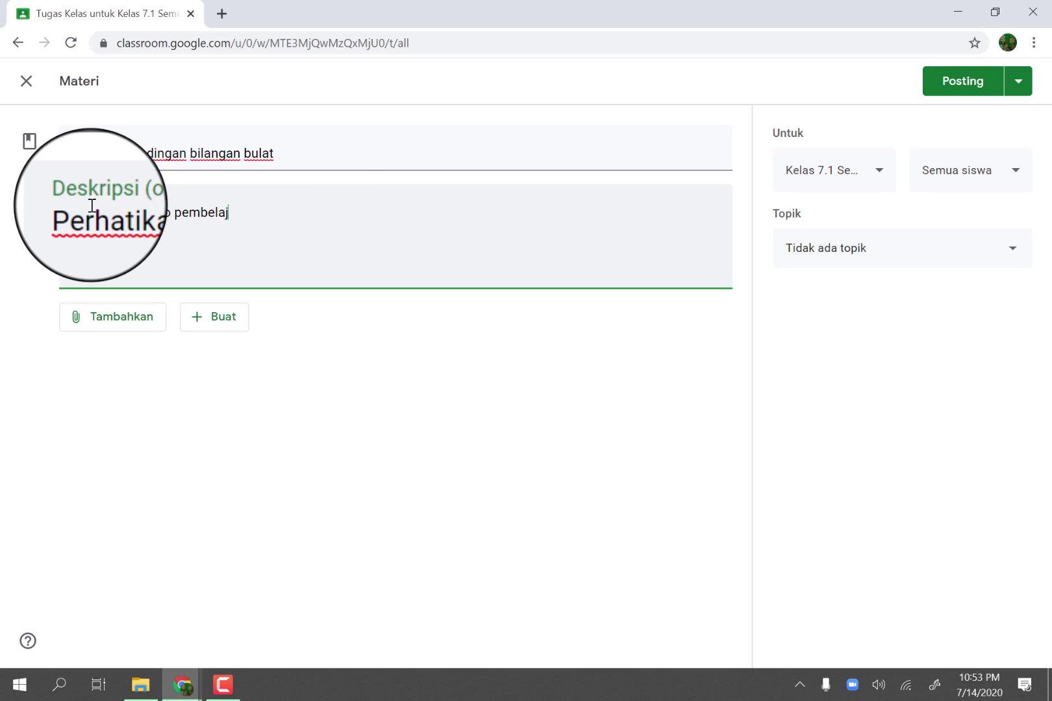
type("aran beriktu ")
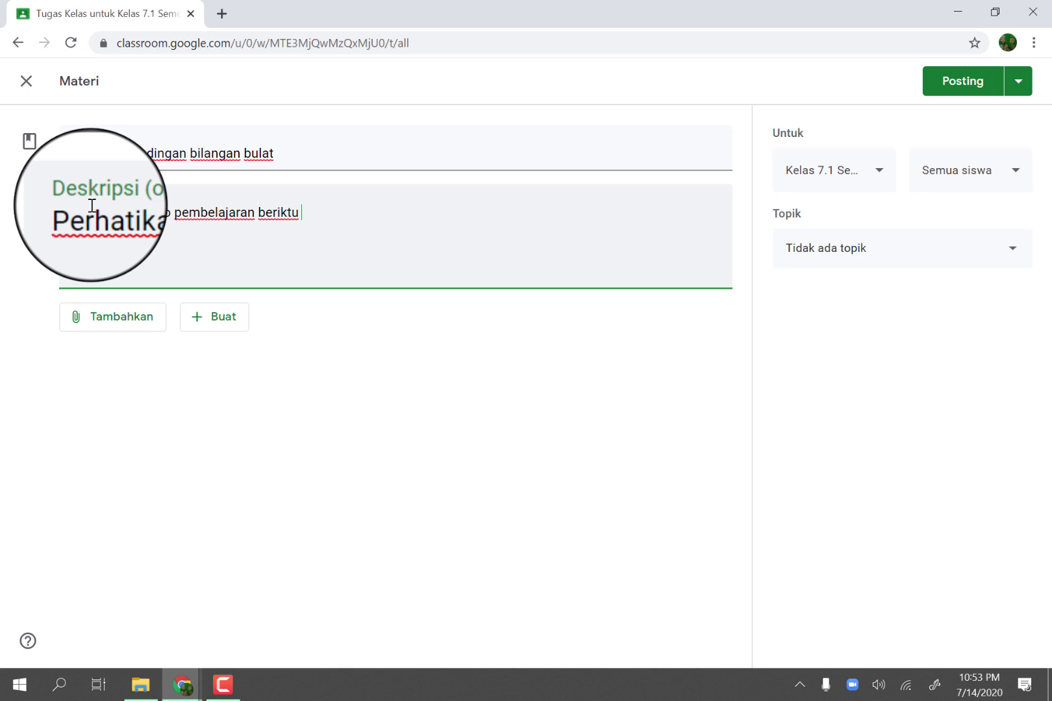
type("ini dengan seksama")
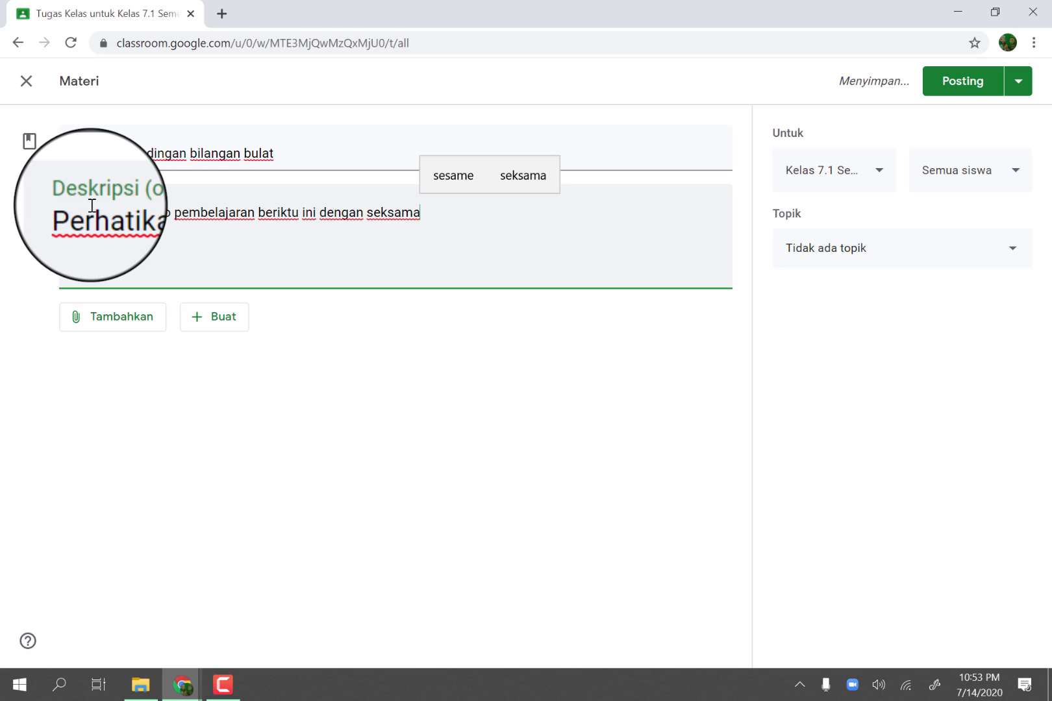
key("Return")
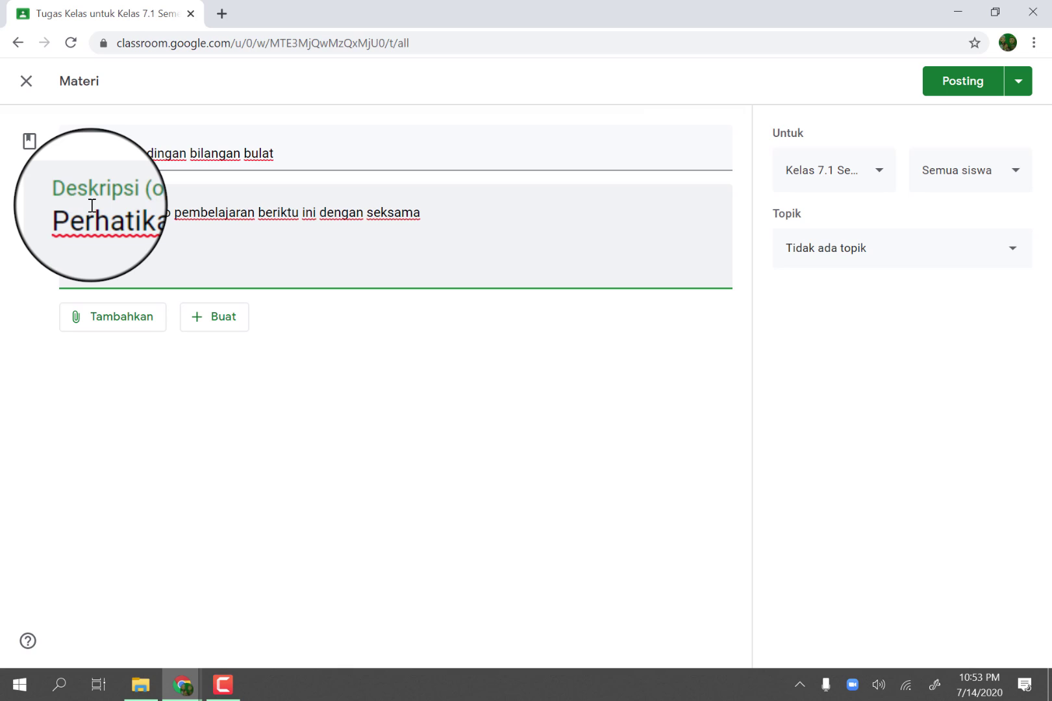
type("Lanjutkan pe")
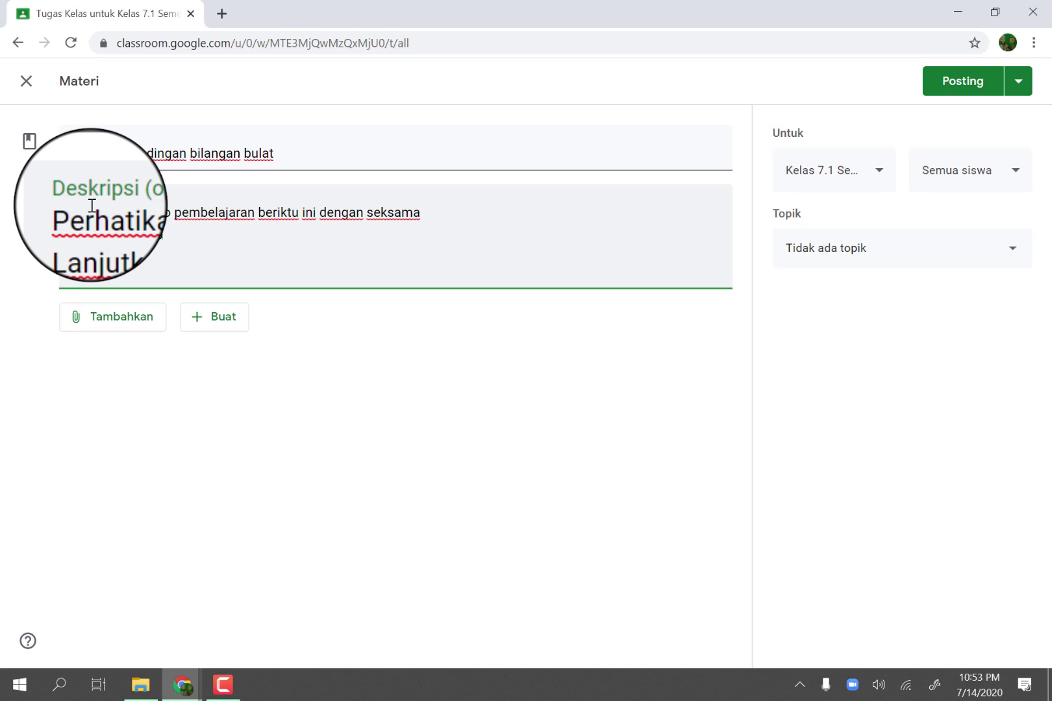
type("ngerjaan tugas")
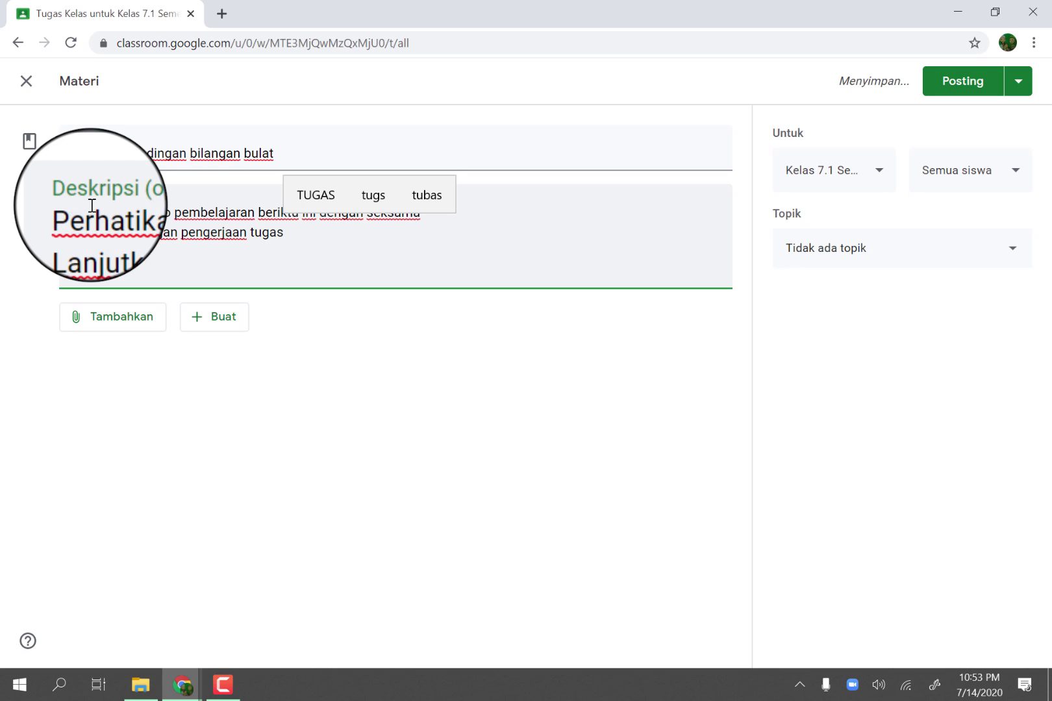
Search YouTube for Arrasyid Education Centre videos to attach to the material
left_click(106, 327)
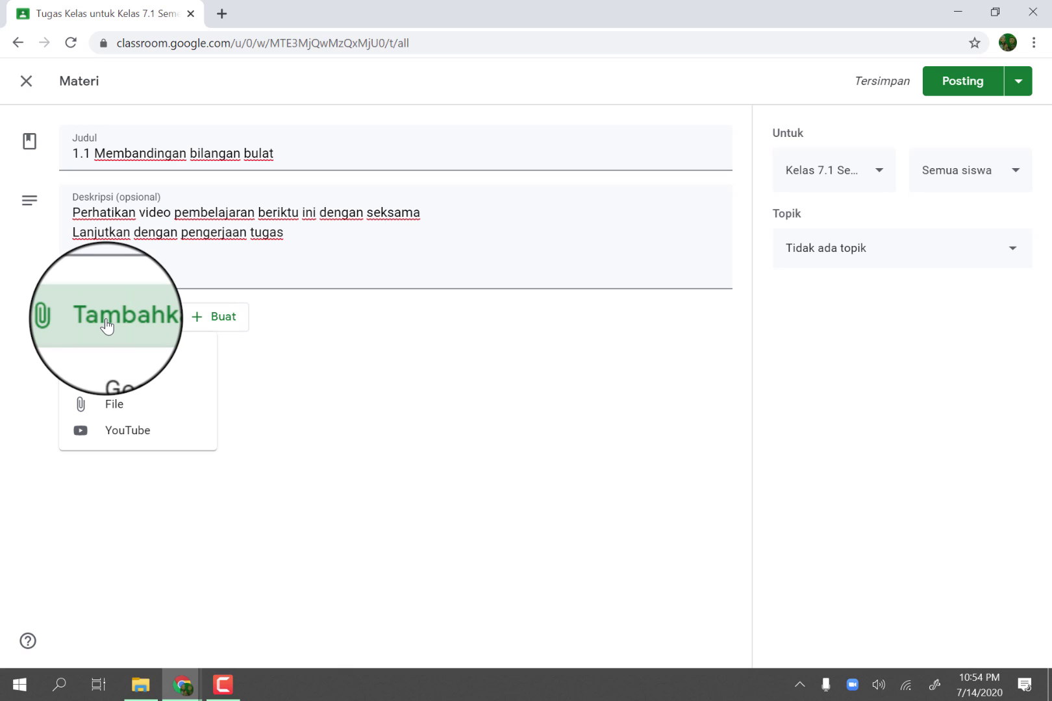
left_click(113, 431)
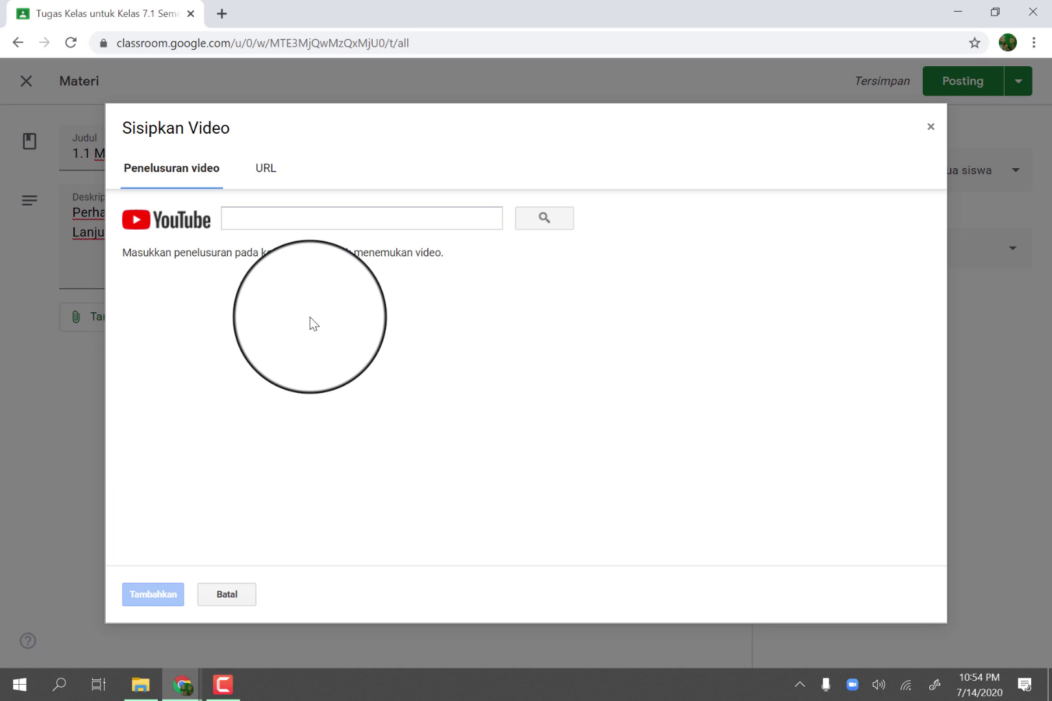
left_click(273, 215)
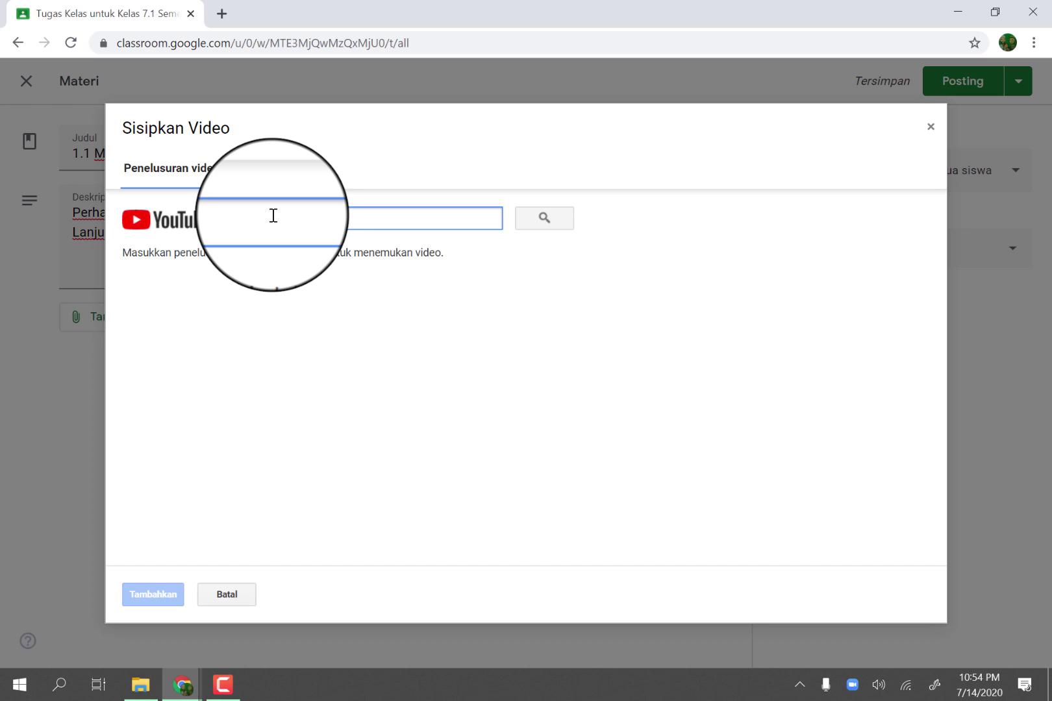
left_click(274, 216)
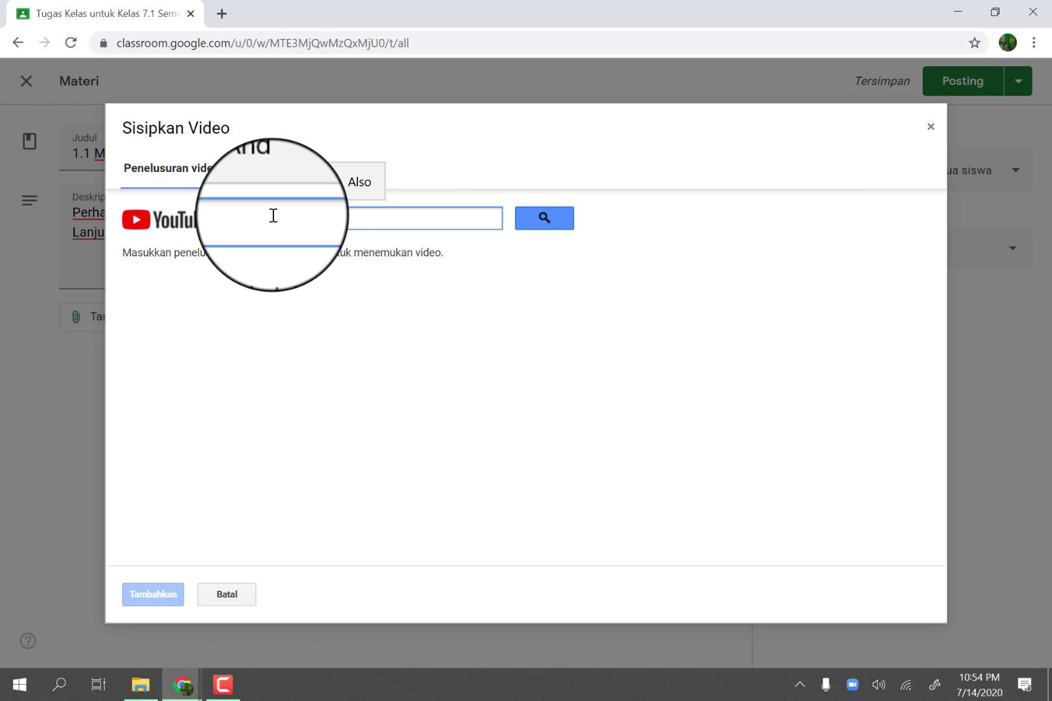
type("rasa")
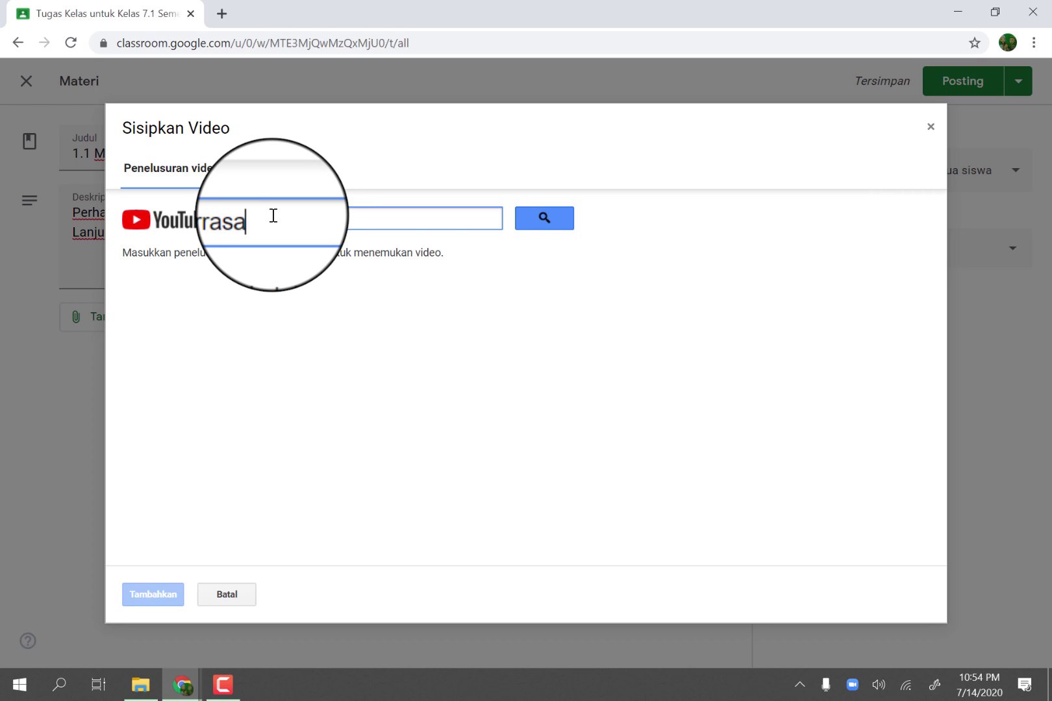
type("yid educat")
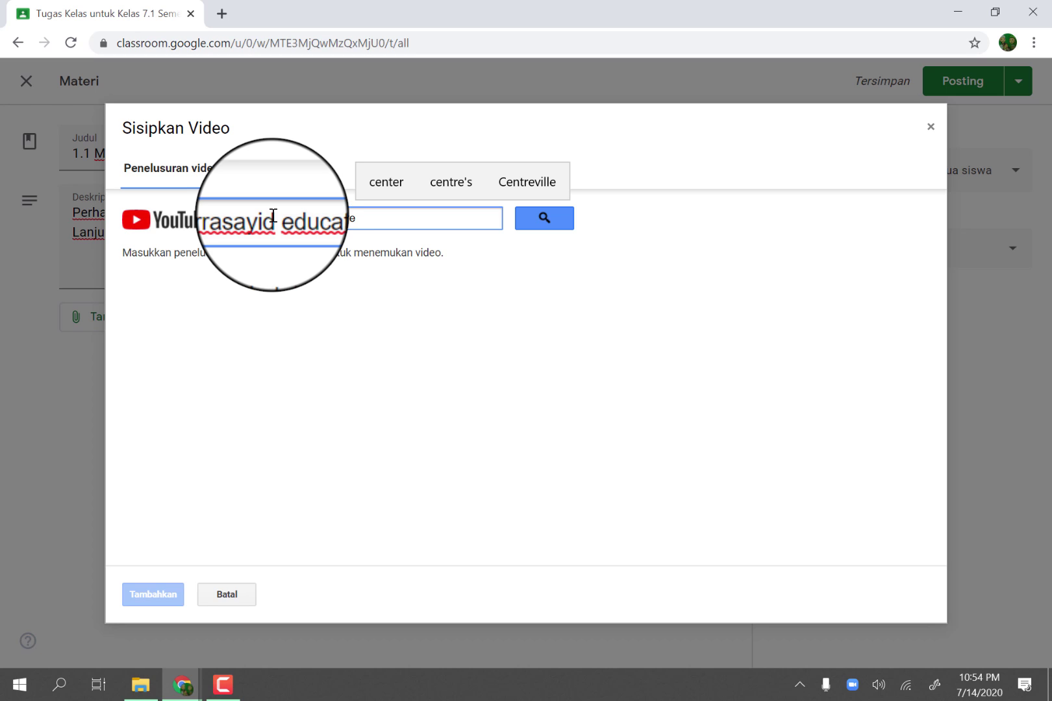
type("e")
key("Return")
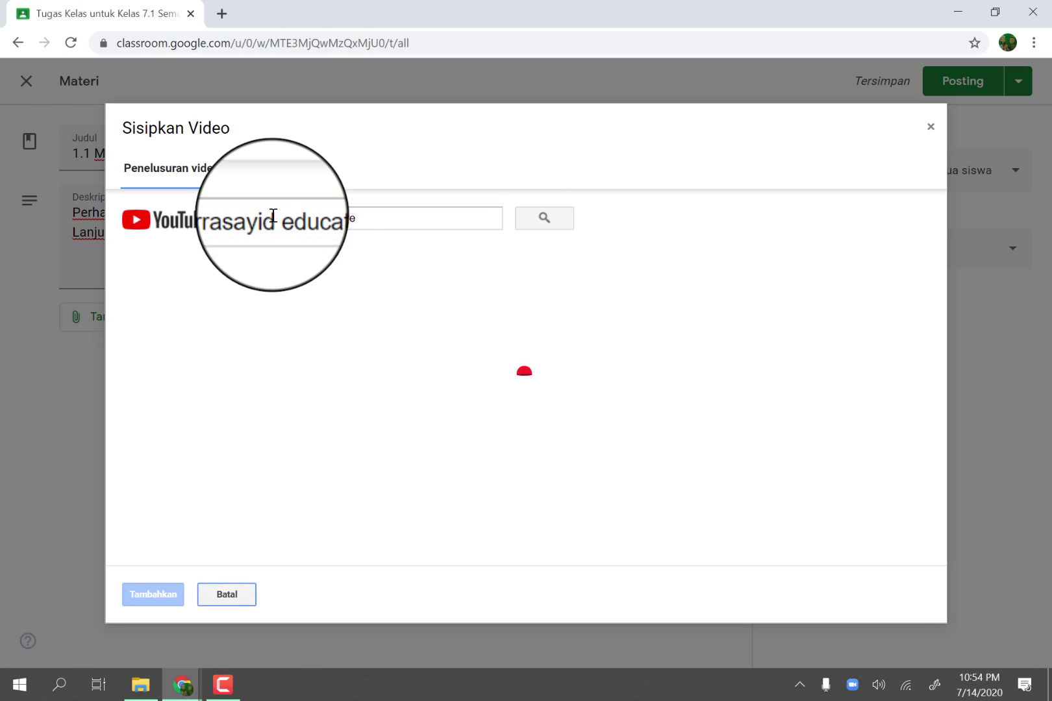
Attach the YouTube video "1.1 Bilangan Bulat - Matematika kelas 7 Semester 1" to the material
scroll(294, 315, "down", 8)
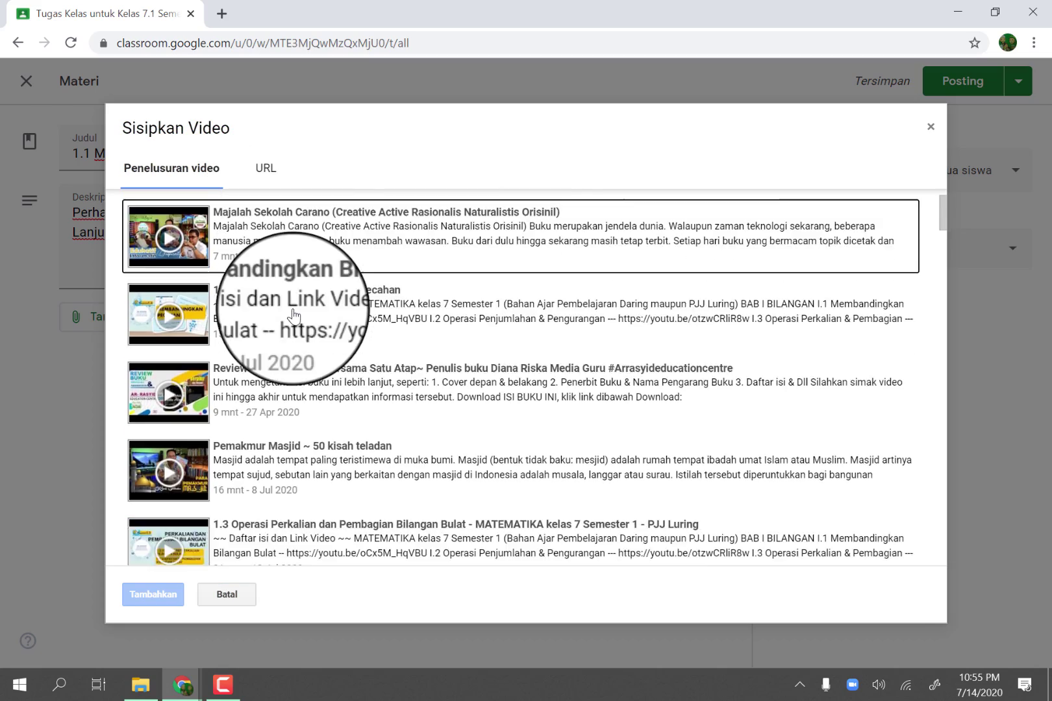
scroll(294, 315, "down", 10)
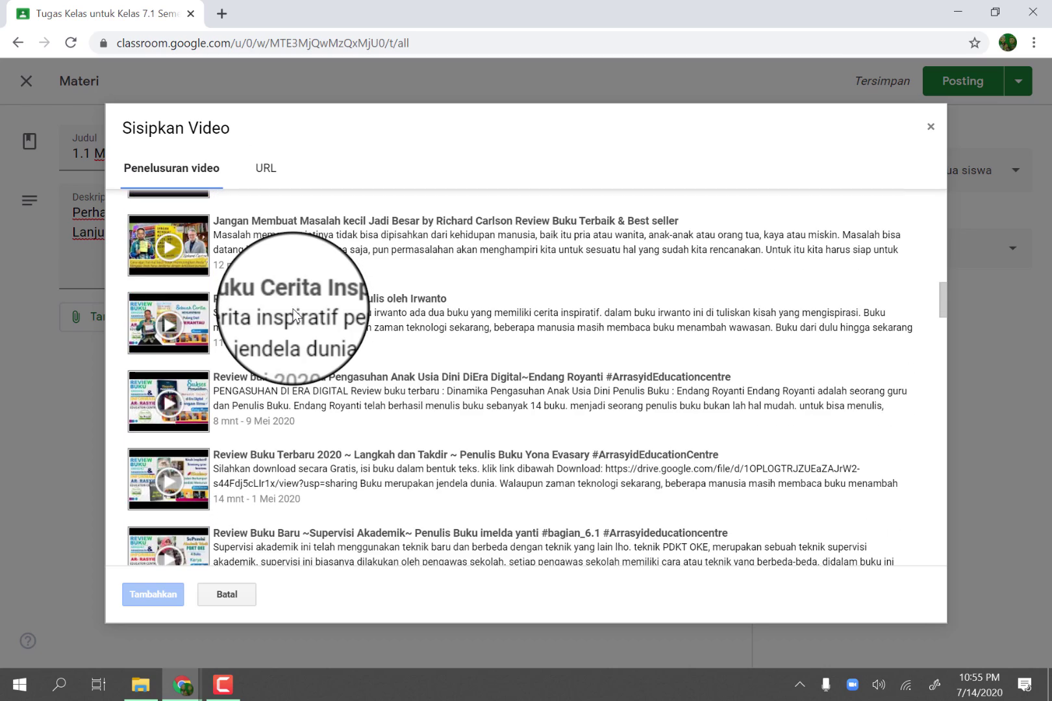
scroll(294, 315, "up", 15)
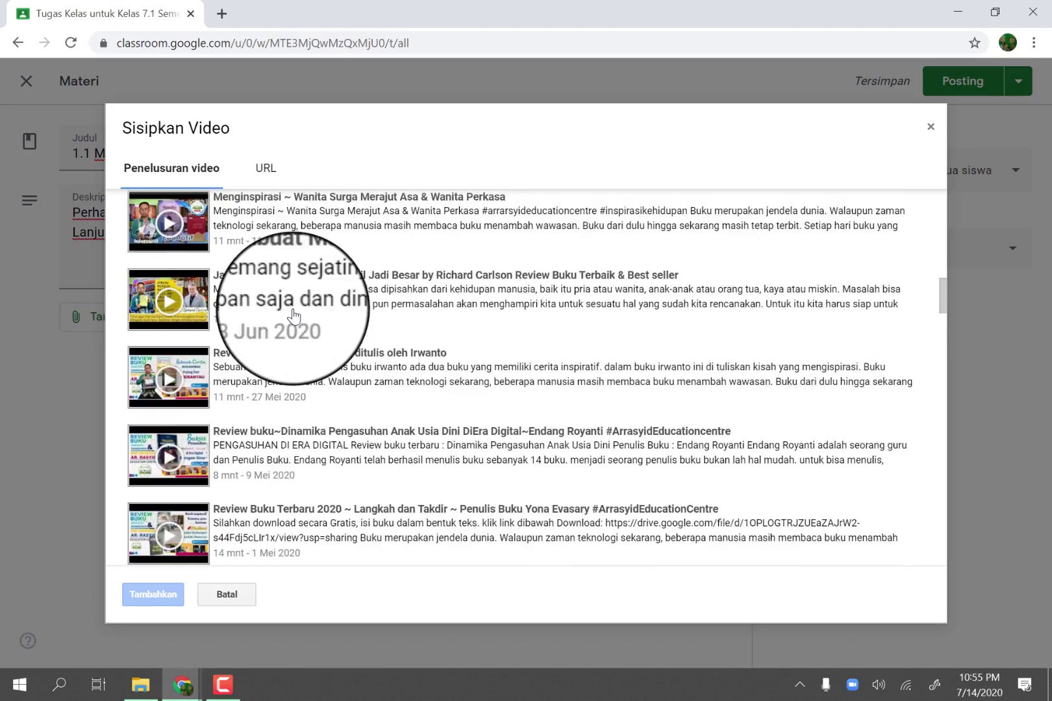
scroll(294, 315, "up", 1)
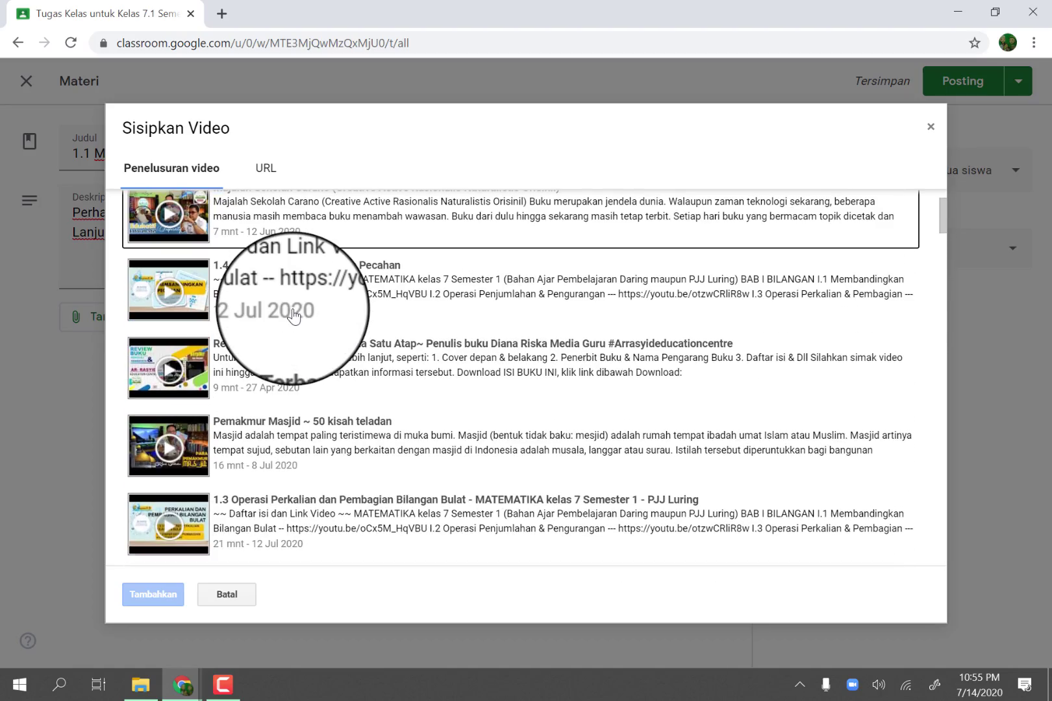
scroll(293, 315, "down", 3)
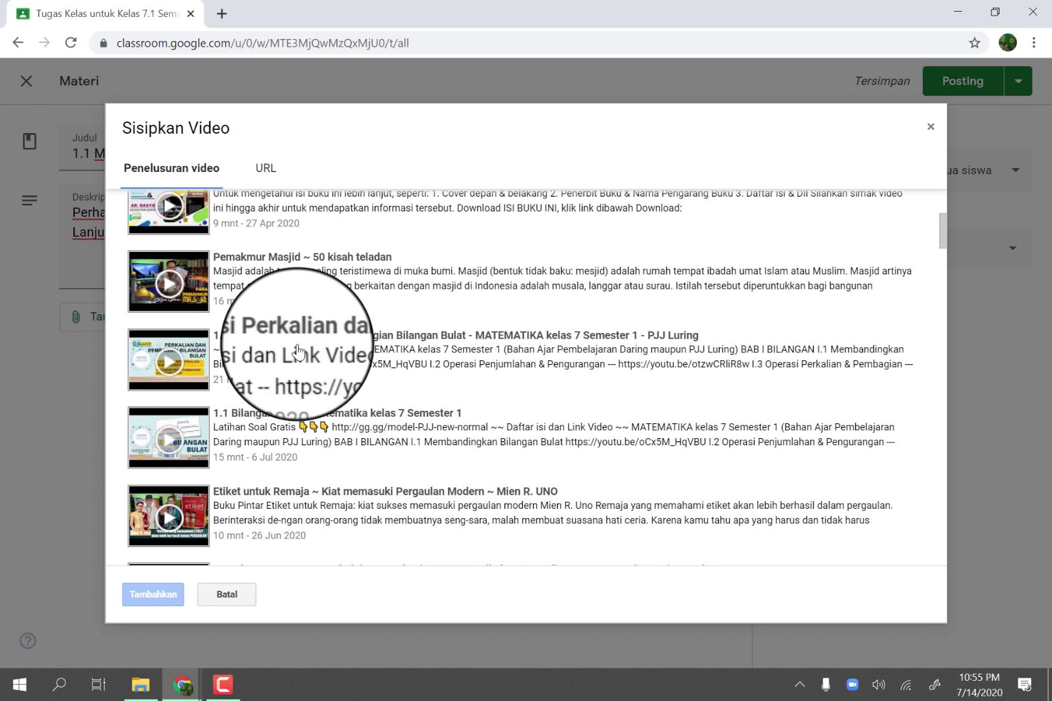
left_click(242, 425)
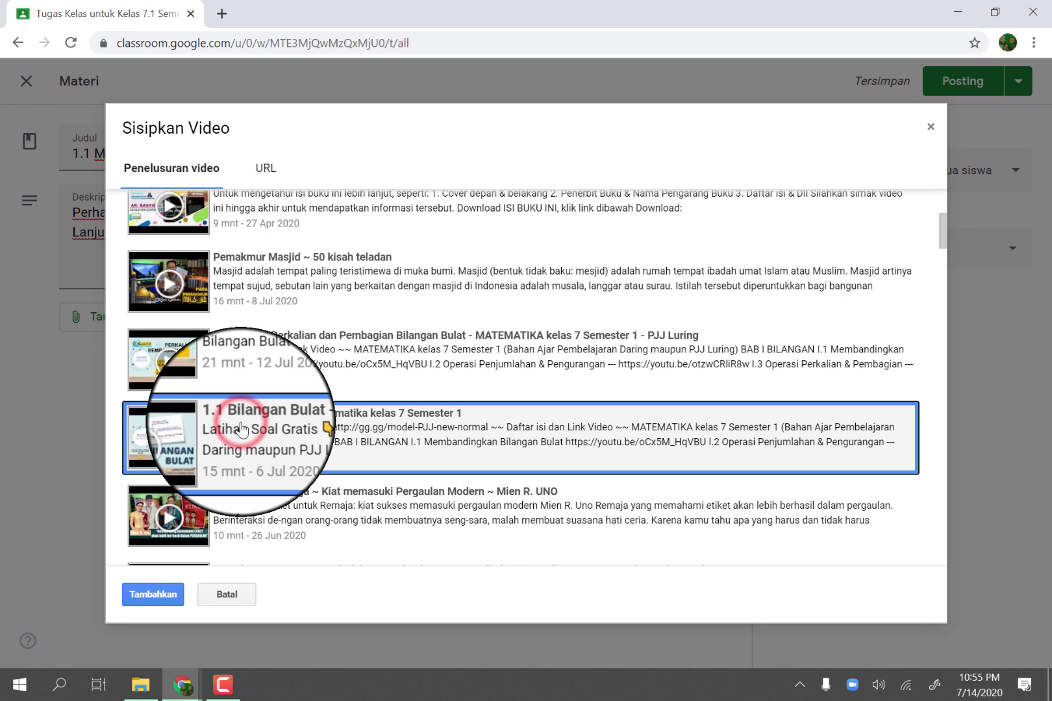
left_click(149, 597)
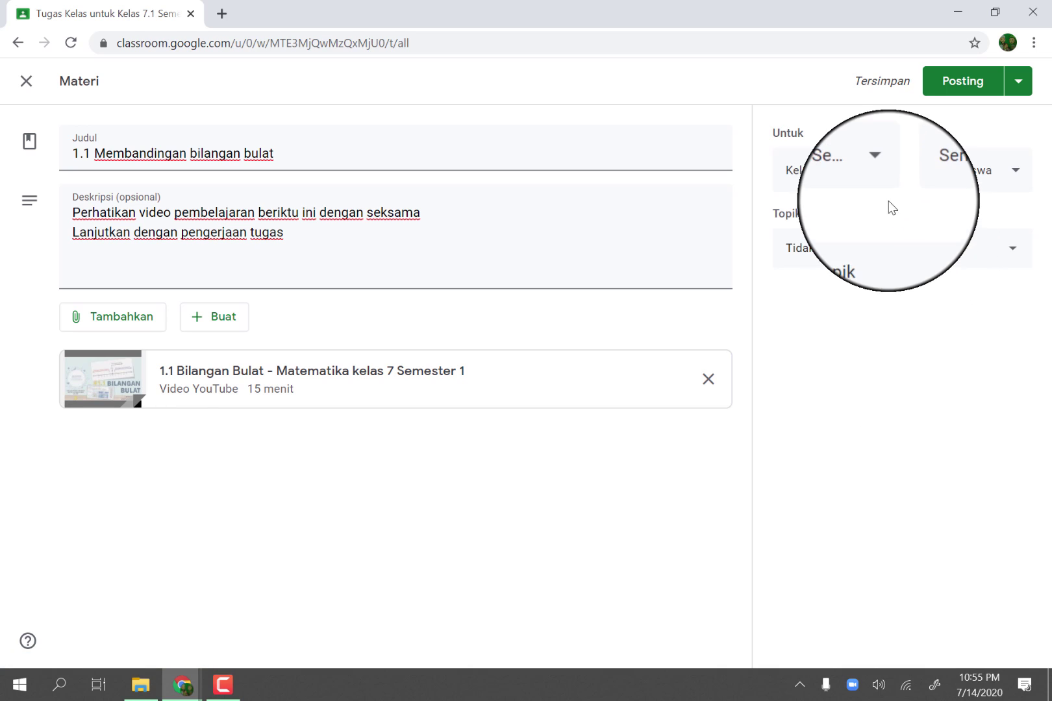
Assign the material to Kelas 7.2 and Kelas 7.3 in addition to Kelas 7.1
left_click(882, 179)
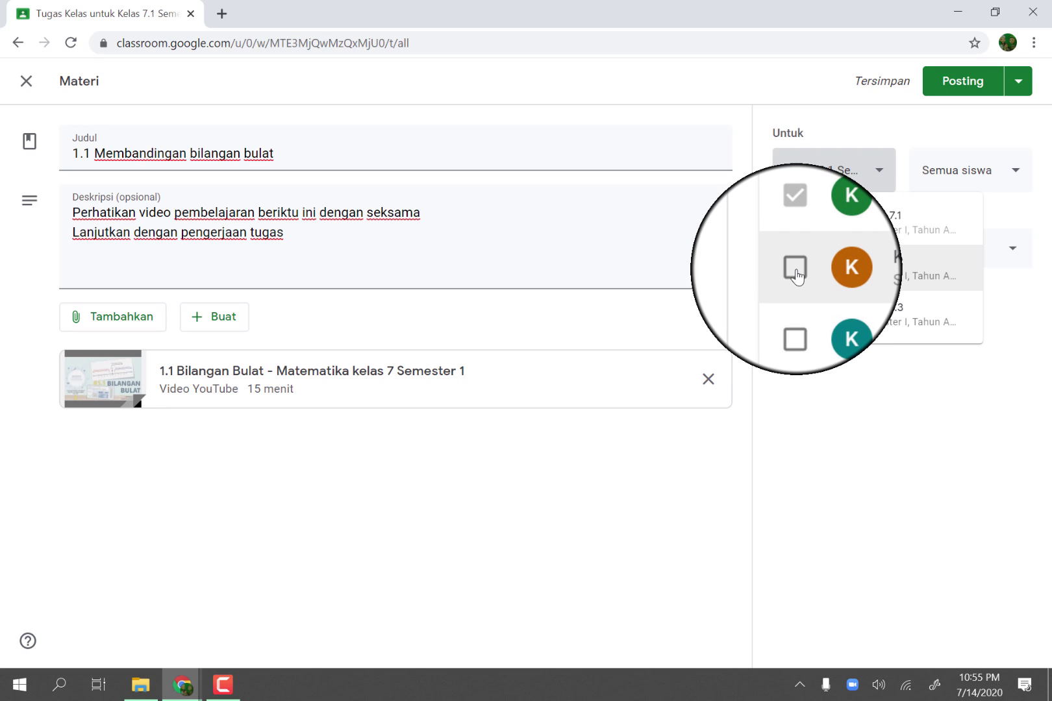
left_click(796, 272)
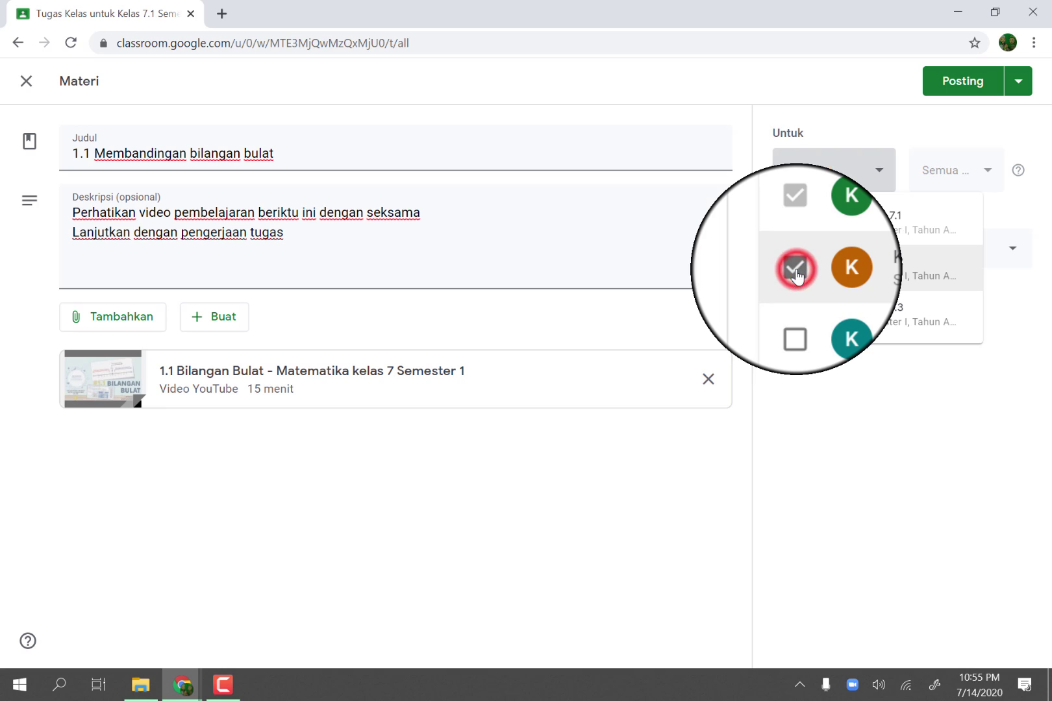
left_click(796, 317)
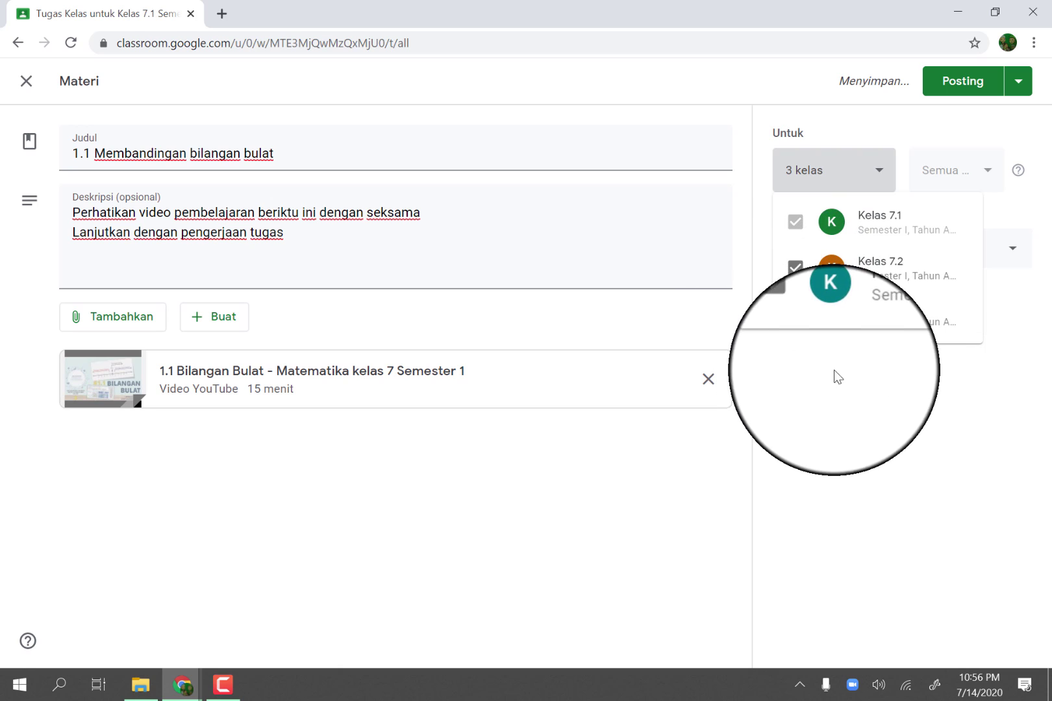
left_click(853, 365)
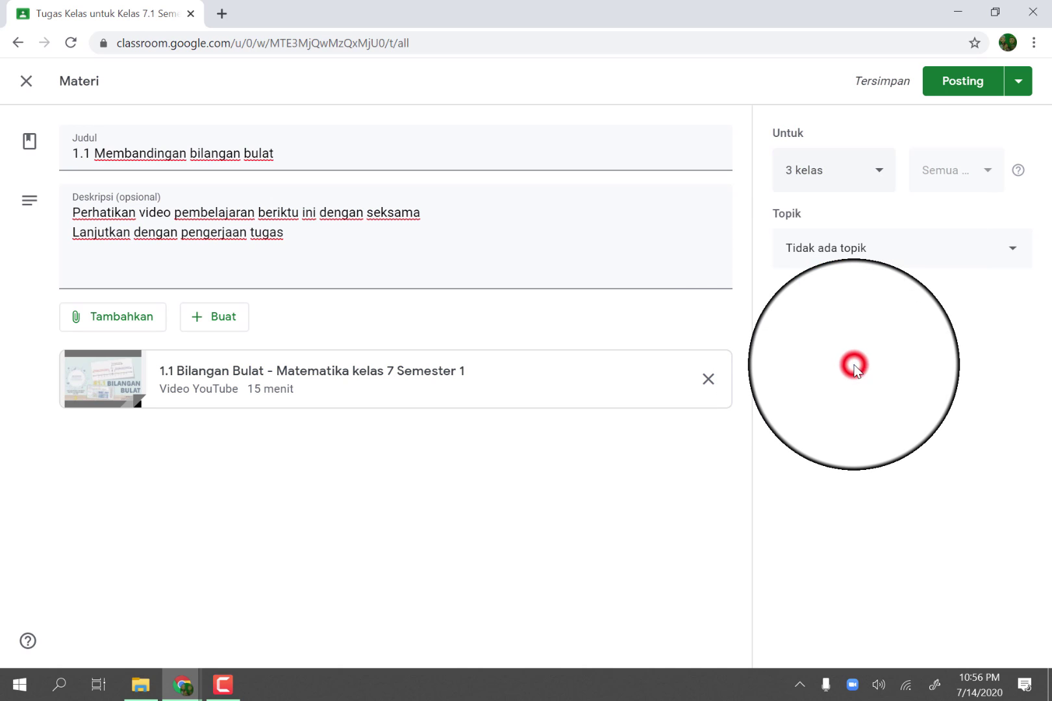
left_click(988, 172)
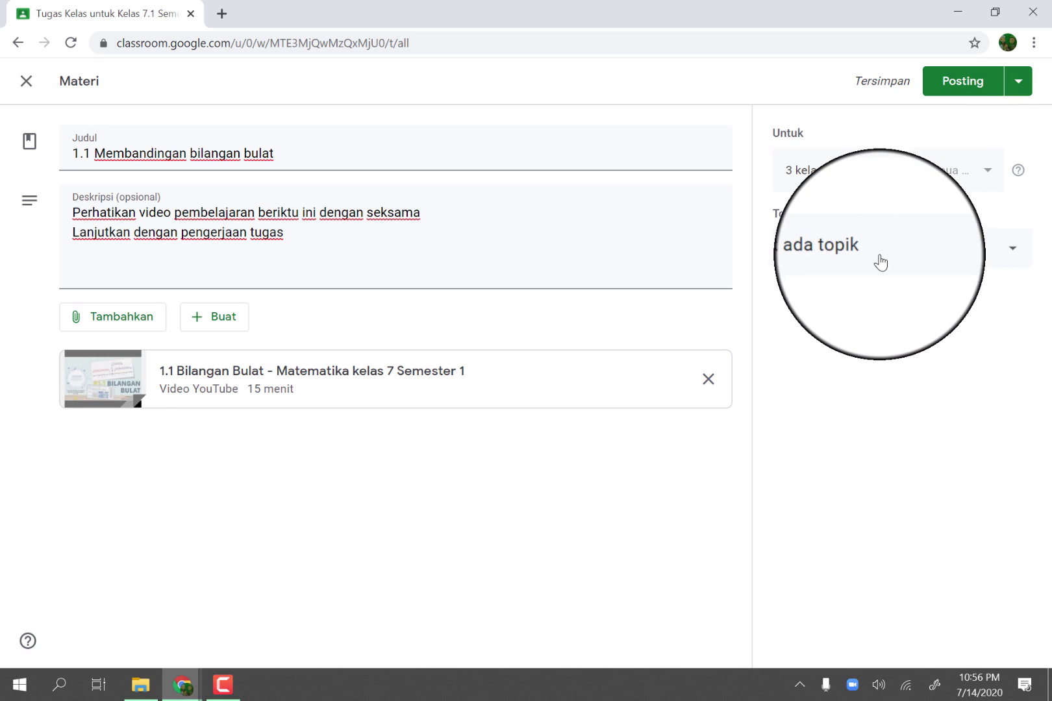
File the material under a new topic named "MATERI" and post it
left_click(1015, 252)
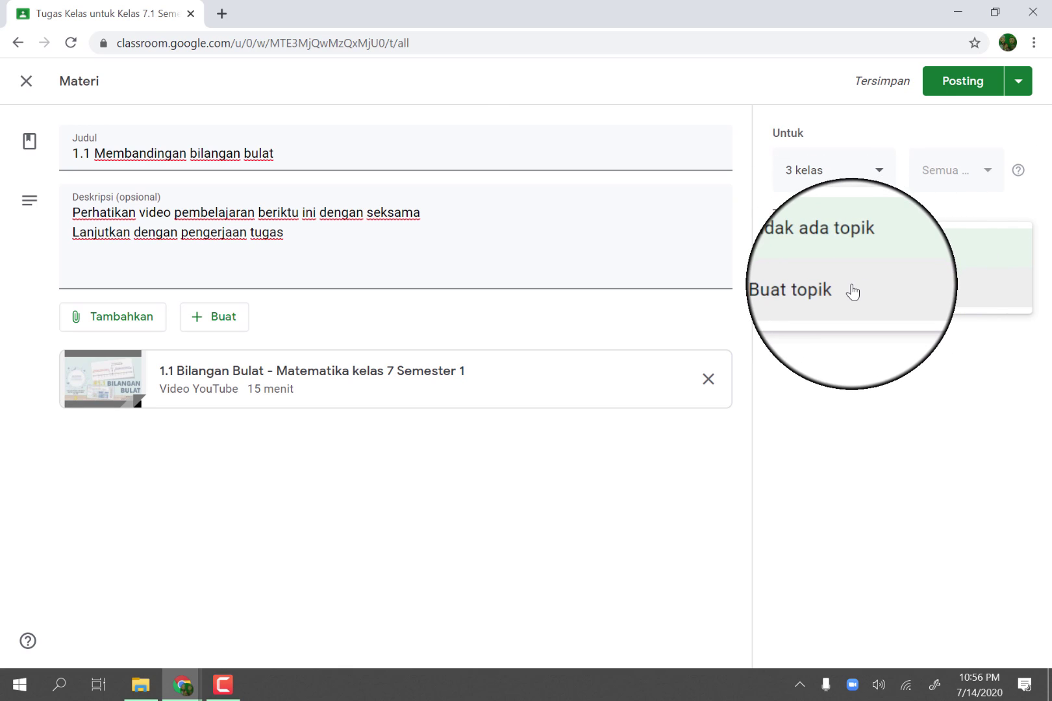
left_click(812, 290)
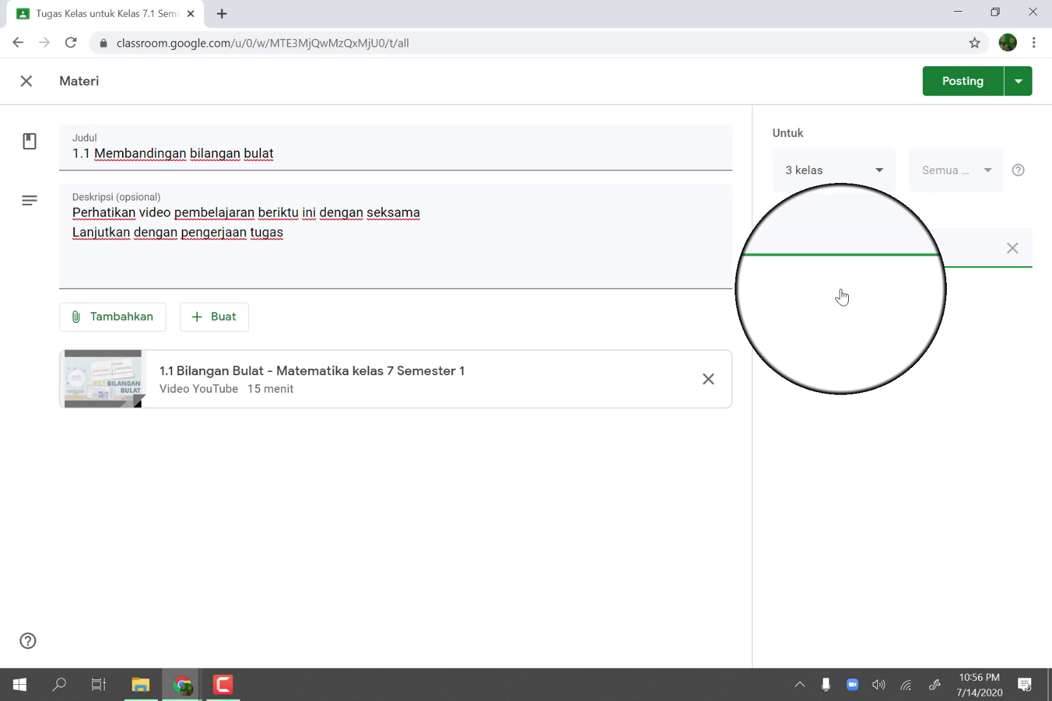
type("MATERI")
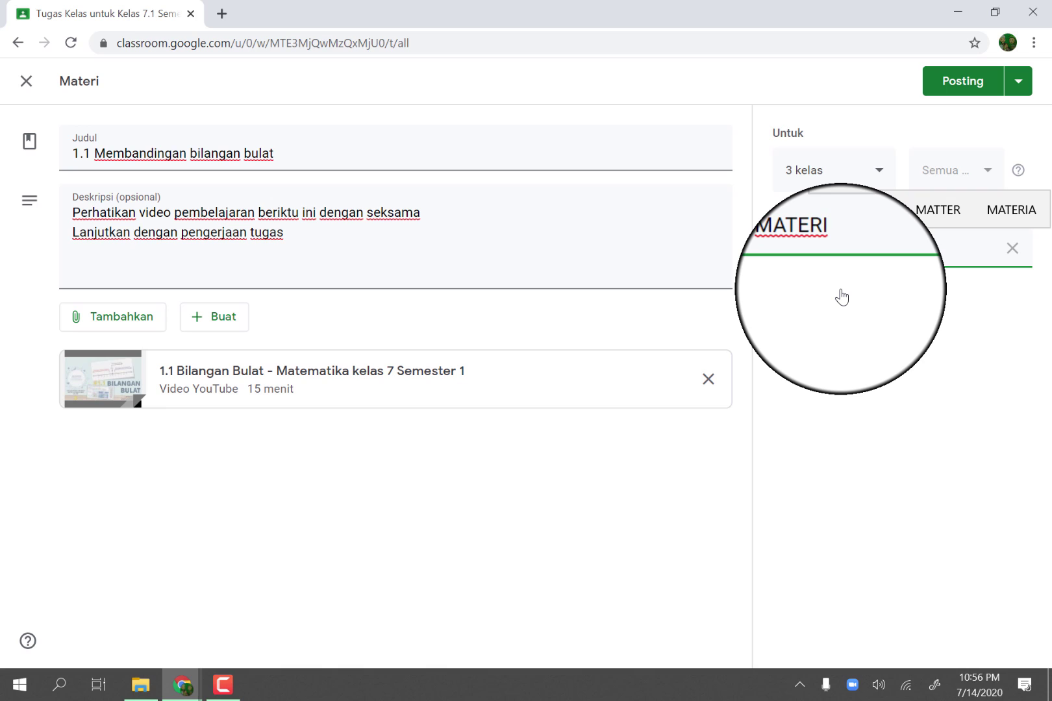
left_click(841, 306)
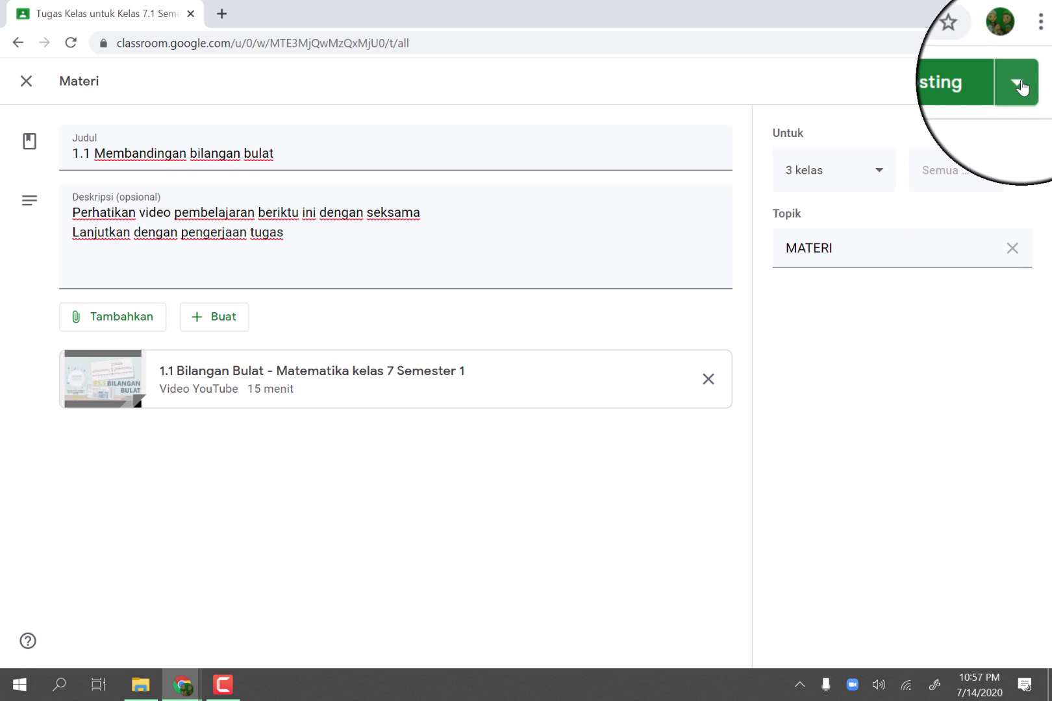
left_click(1018, 87)
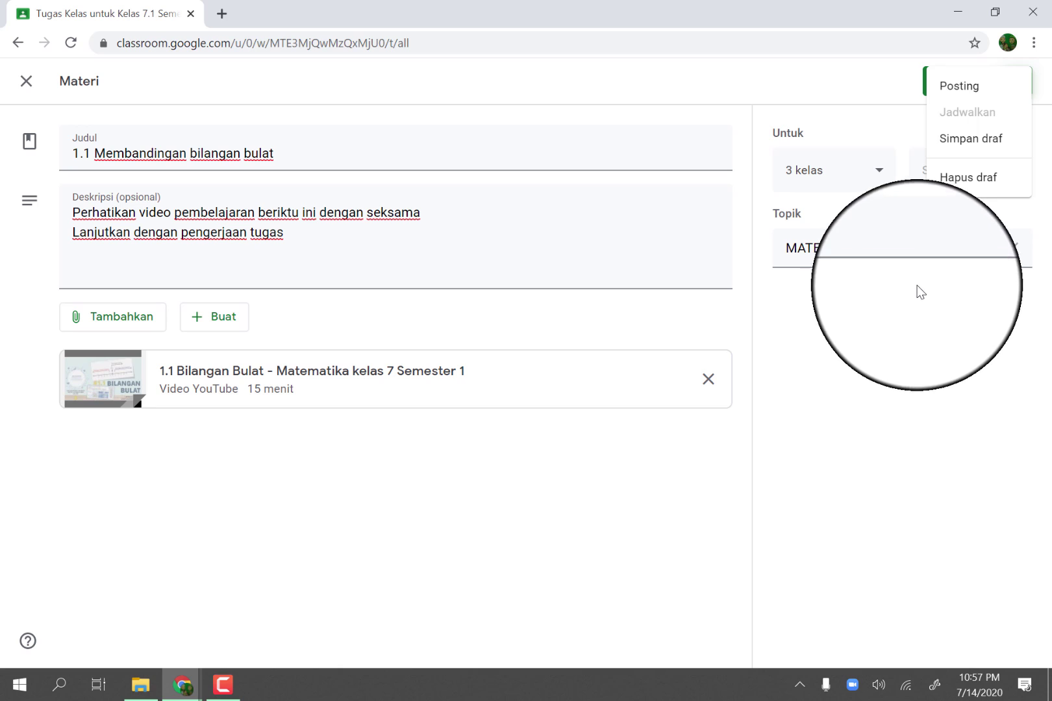
left_click(956, 94)
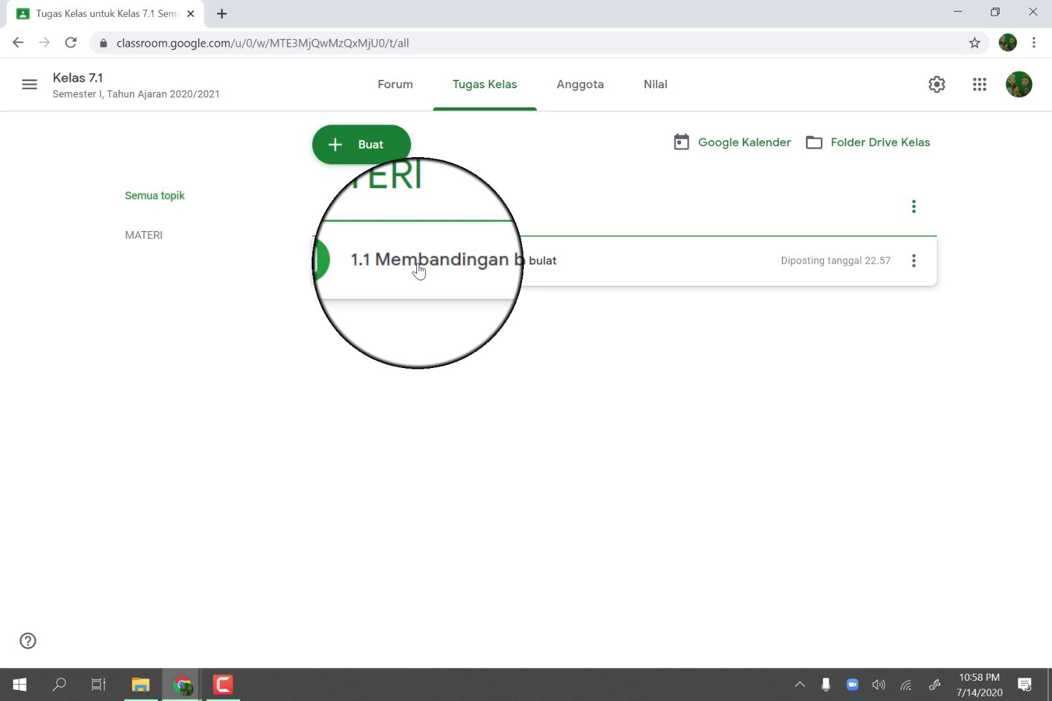
Create a quiz assignment titled "Penilaian Pengetahuan materi 1,1"
left_click(336, 148)
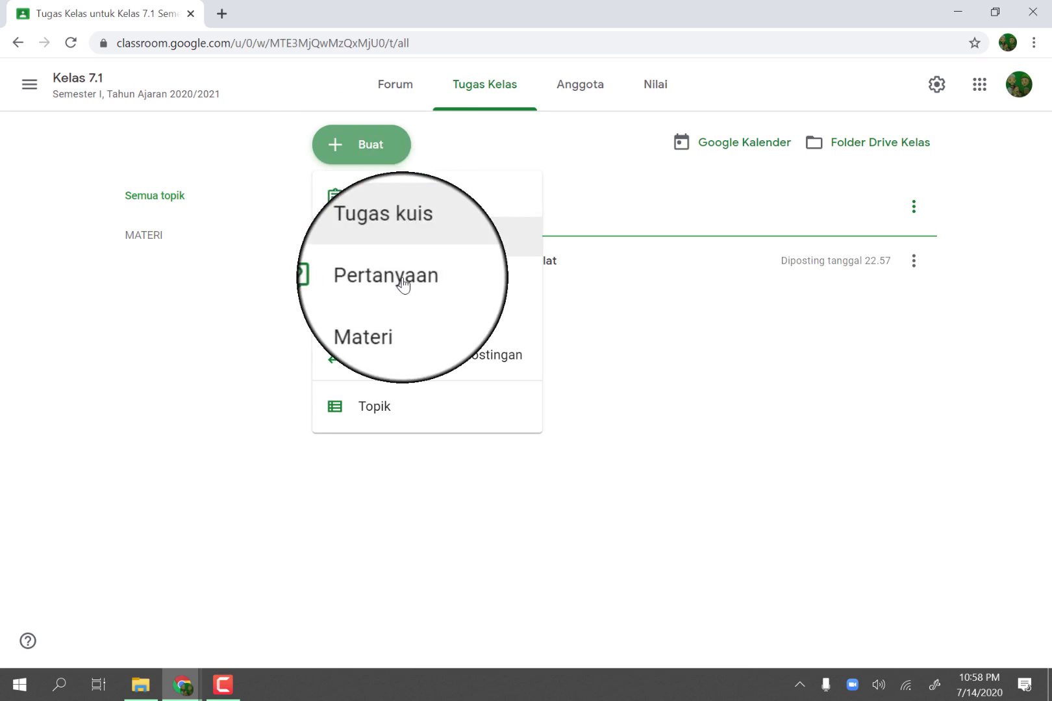
left_click(379, 241)
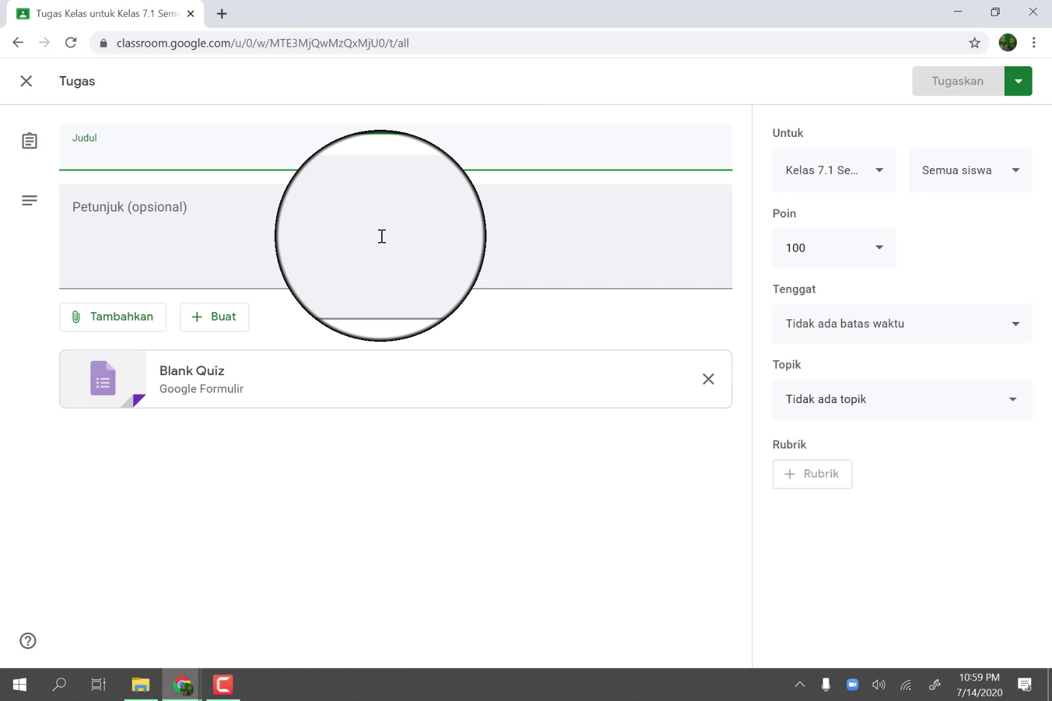
type("pENILAIAN")
key("BackSpace")
key("BackSpace")
key("BackSpace")
key("BackSpace")
key("BackSpace")
key("BackSpace")
key("BackSpace")
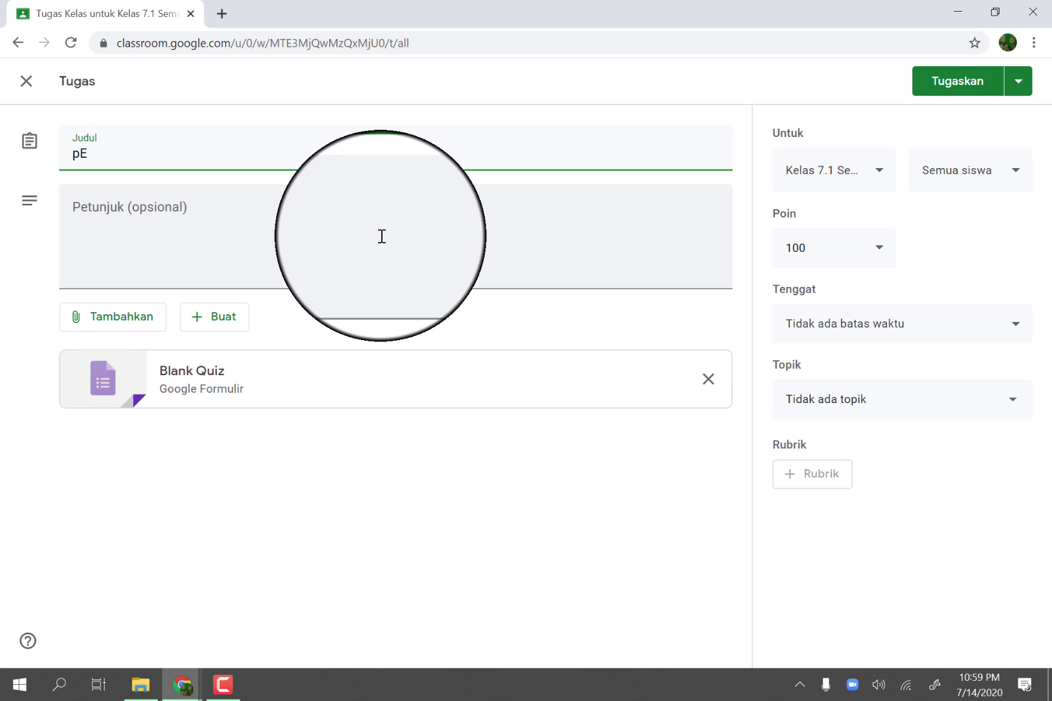
key("BackSpace")
key("BackSpace")
type("P")
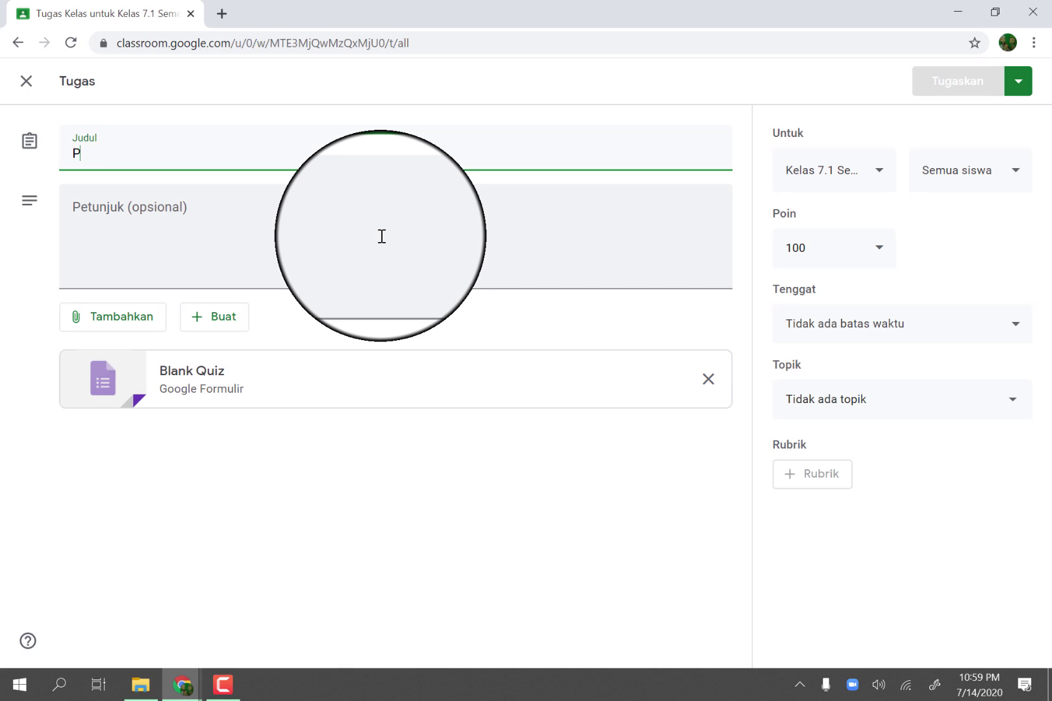
type("eni")
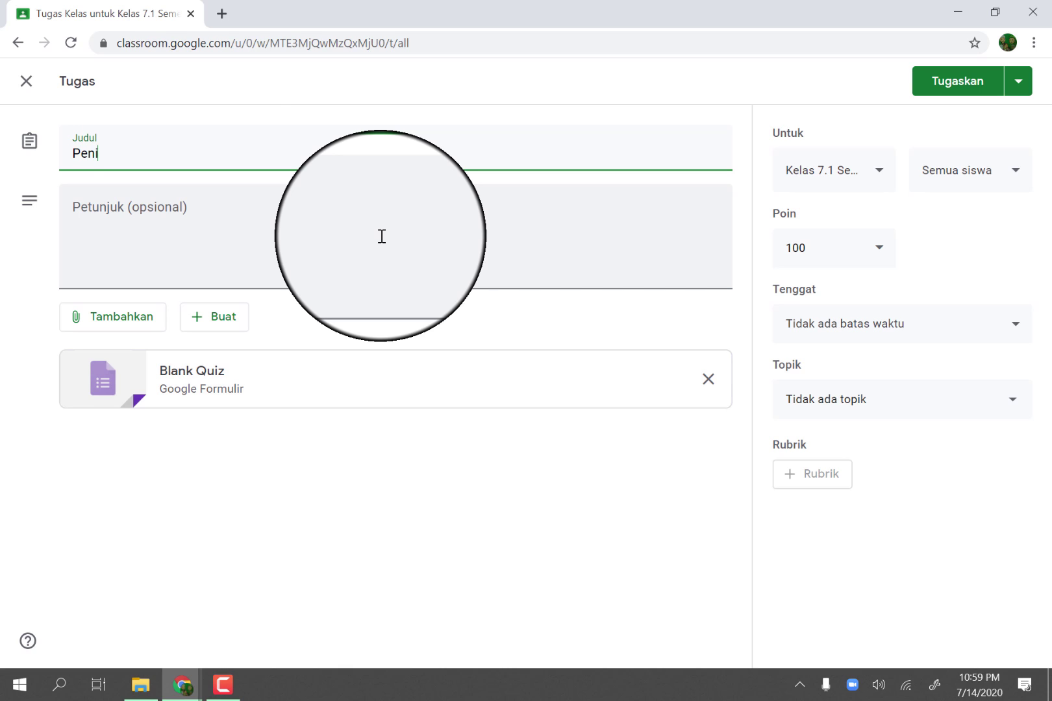
type("l")
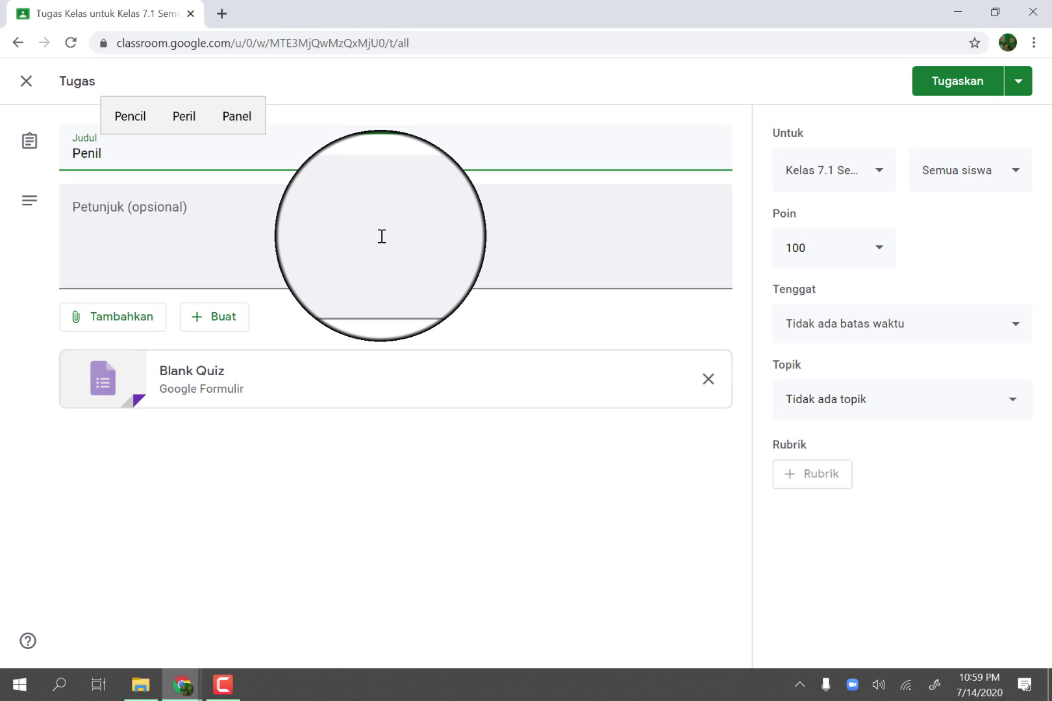
type("aian Pengetahuan ")
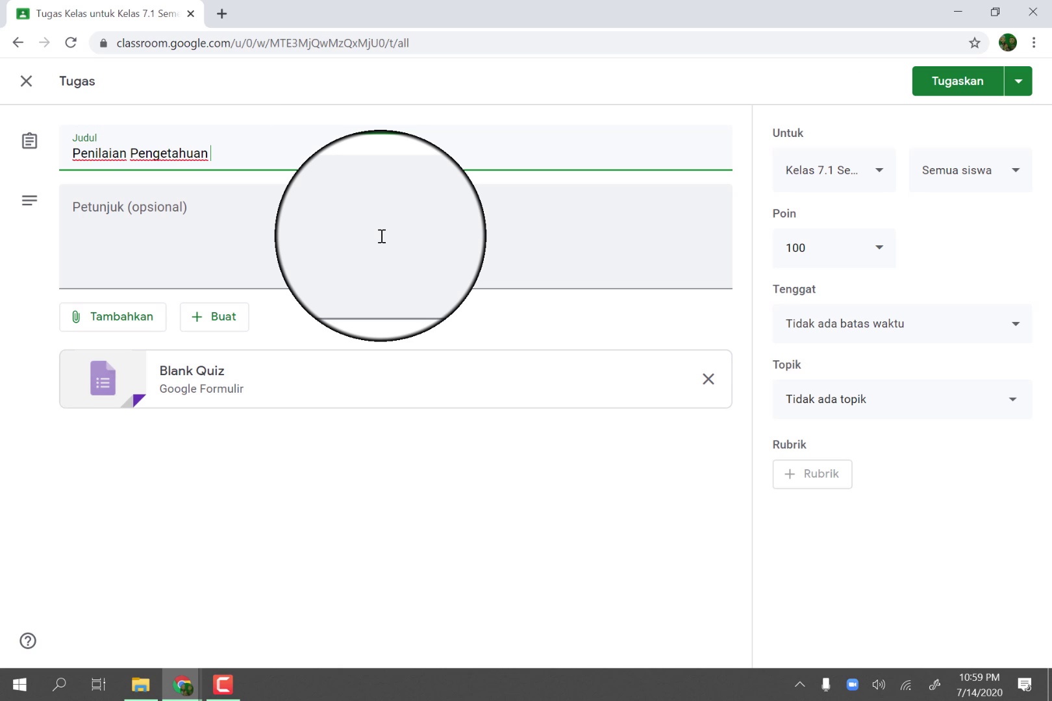
type("materi 1,1")
Enter "Kerjakan soal evaluasi harian ini" as the quiz assignment's instructions
left_click(202, 204)
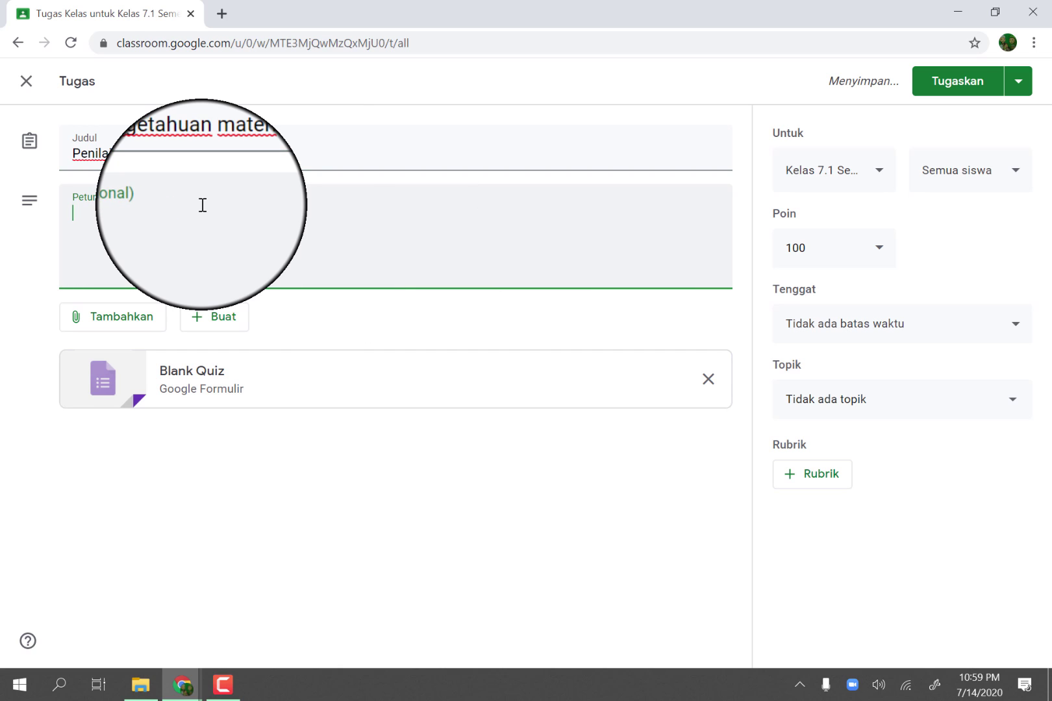
type("Kerj")
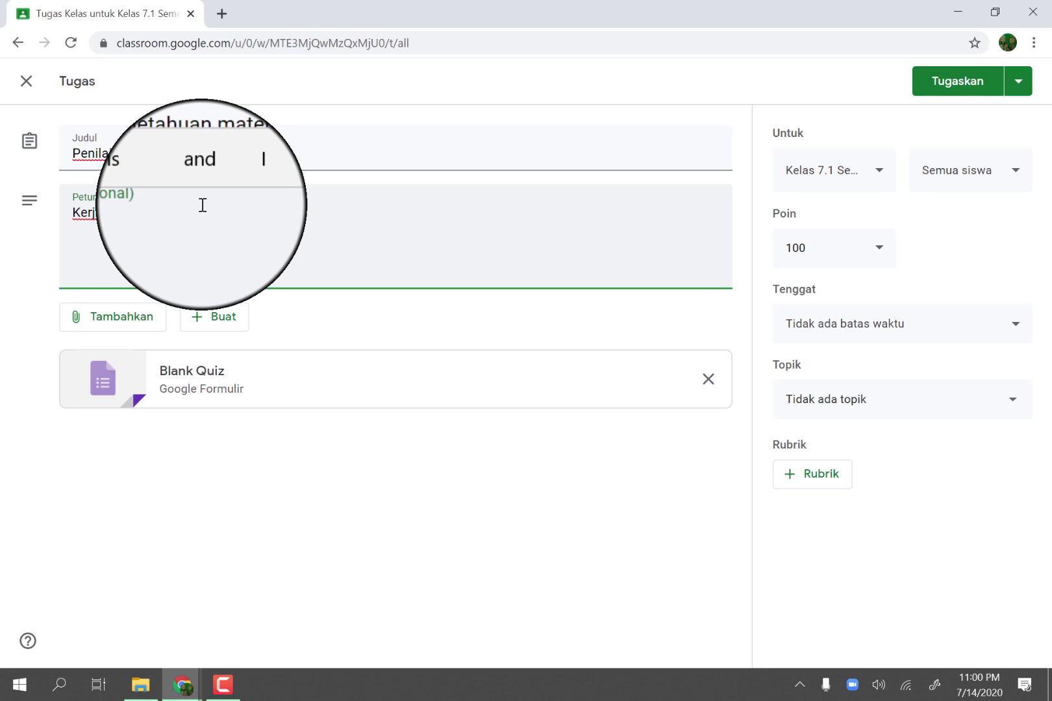
type(" soal eva")
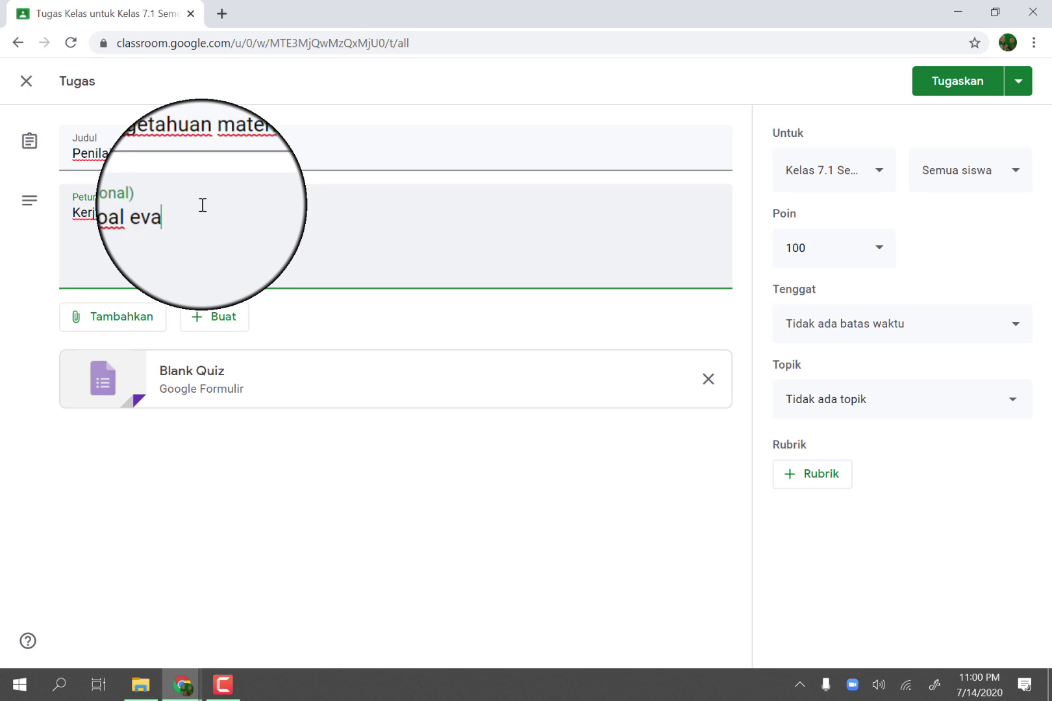
type("luasi hatia")
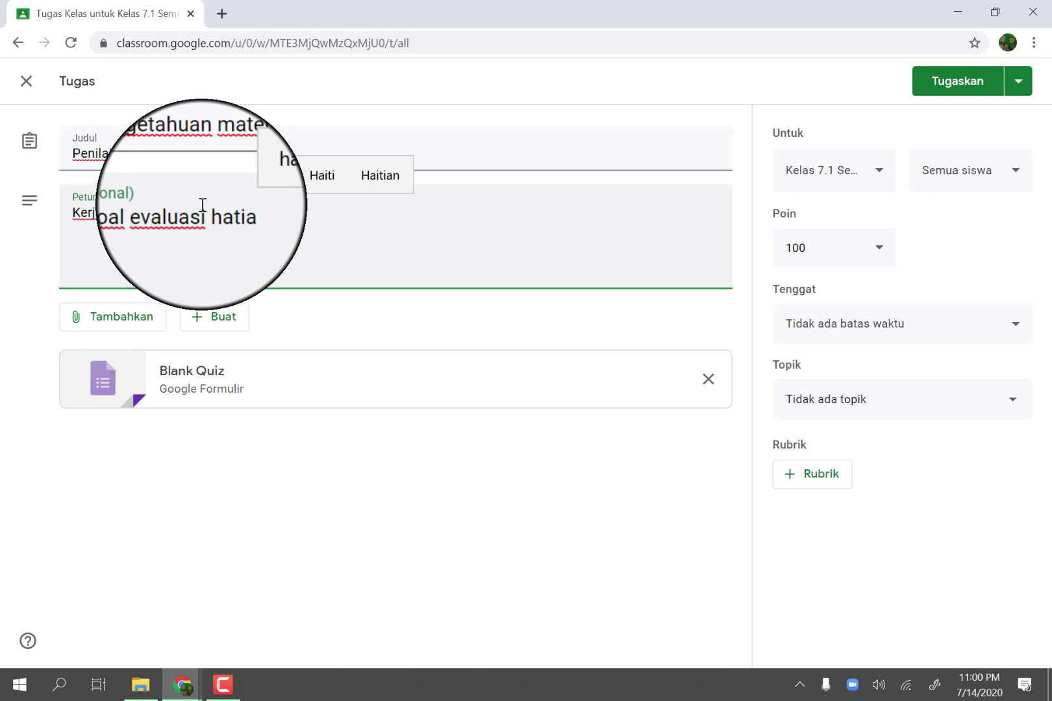
key("BackSpace")
key("BackSpace")
key("BackSpace")
type("rian ini")
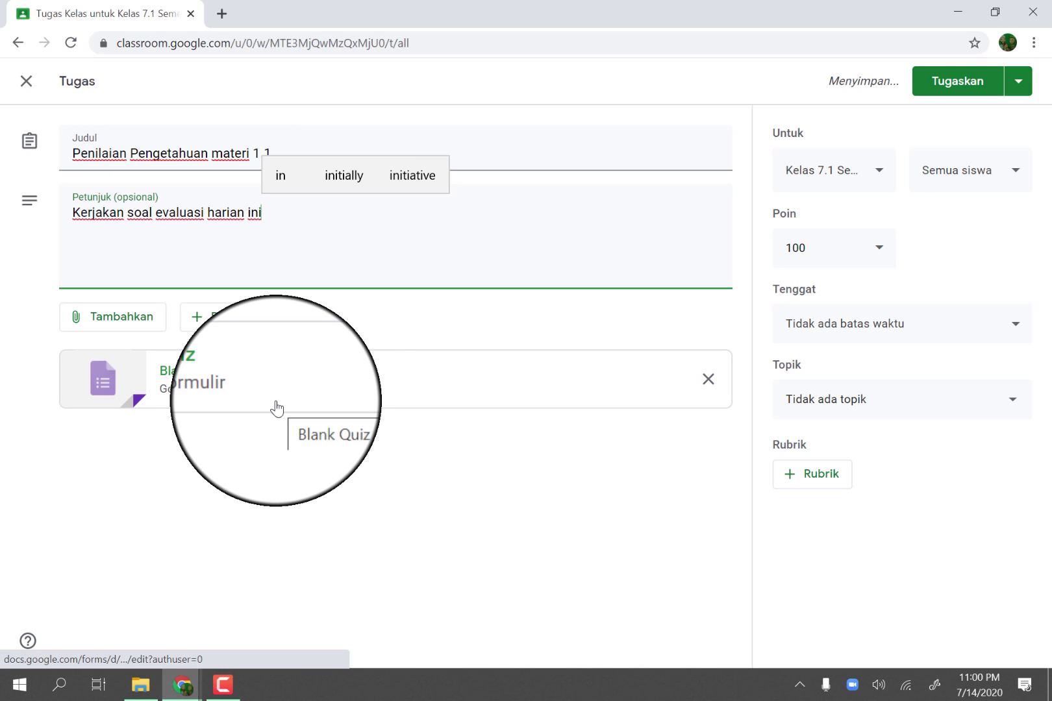
Open the attached Blank Quiz in Google Forms and set both its file name and form title to "Penilaian Pengetahuan 1.1"
left_click(199, 385)
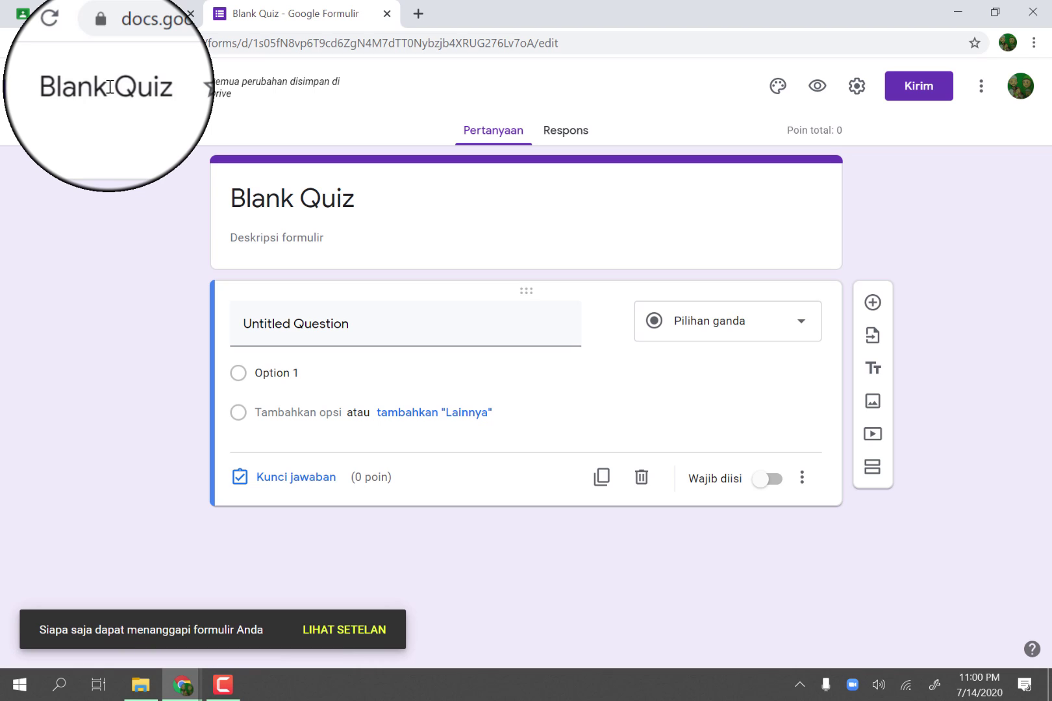
left_click(110, 86)
left_click_drag(67, 87, 157, 86)
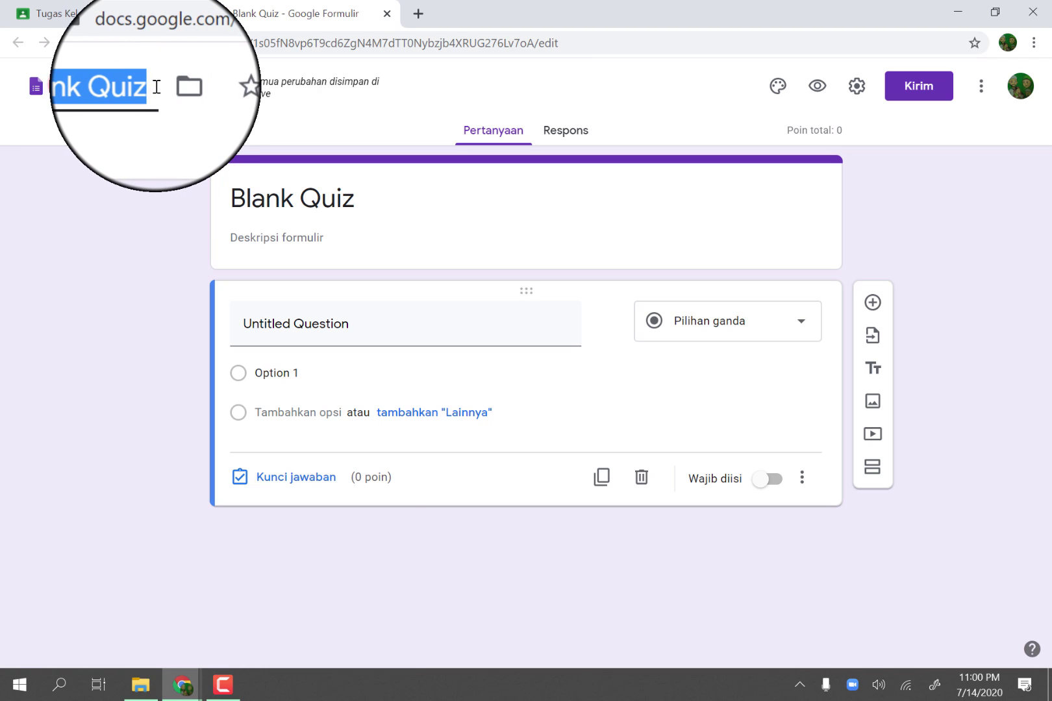
type("Penugas")
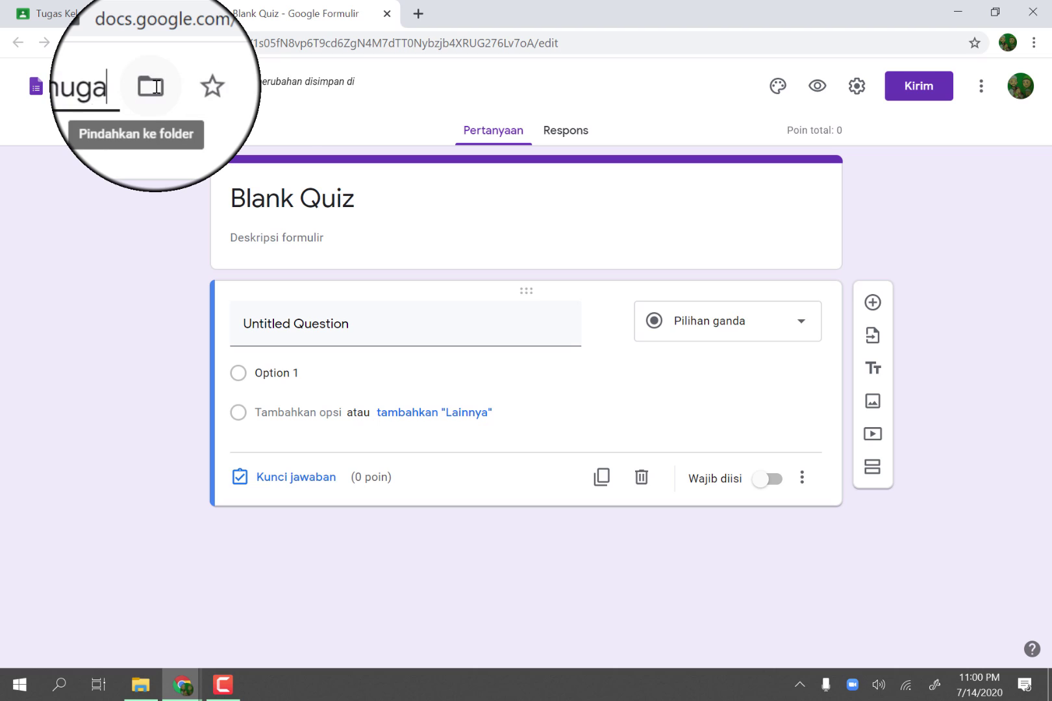
key("BackSpace")
key("BackSpace")
key("BackSpace")
key("BackSpace")
type("ilan")
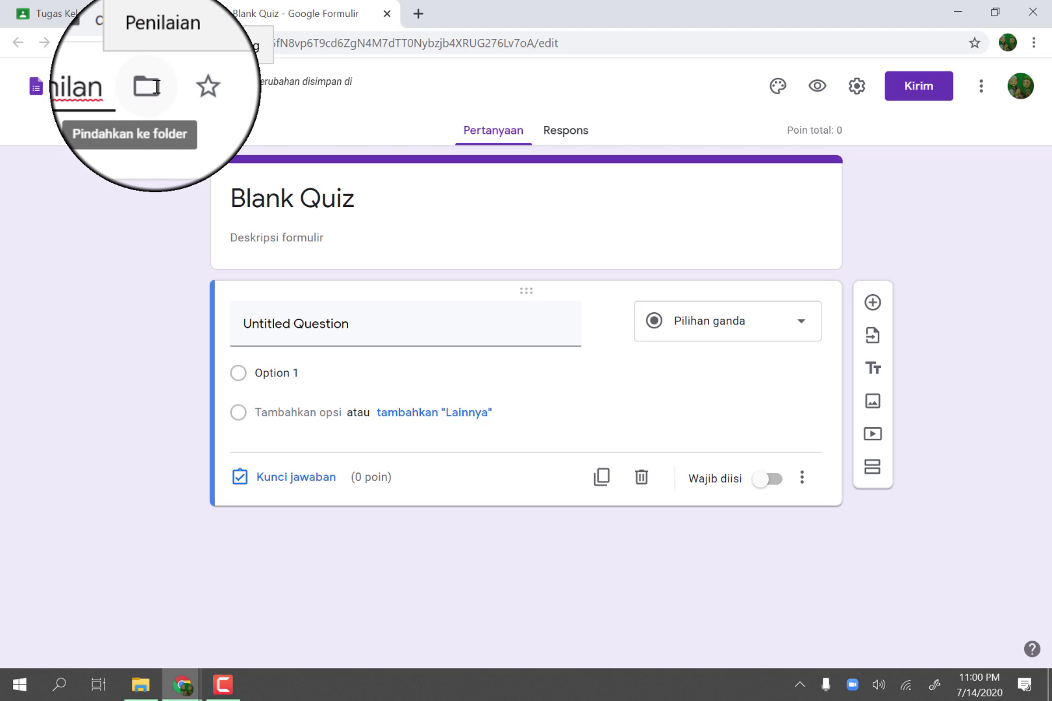
key("BackSpace")
type("ian Pengetahuan 1.1")
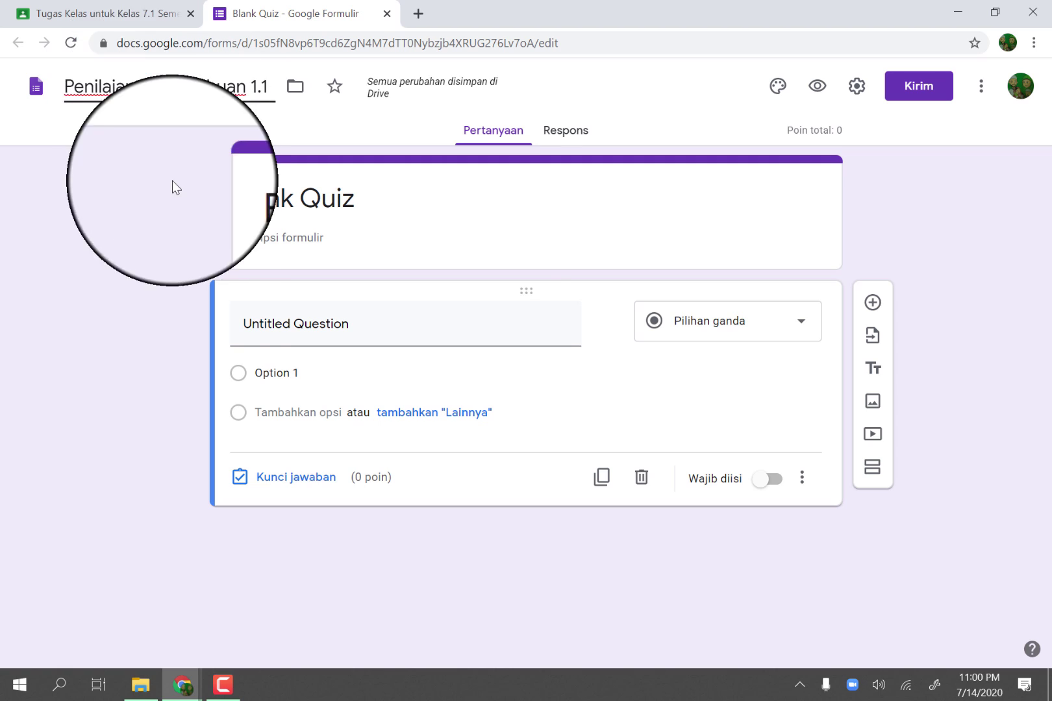
key("Return")
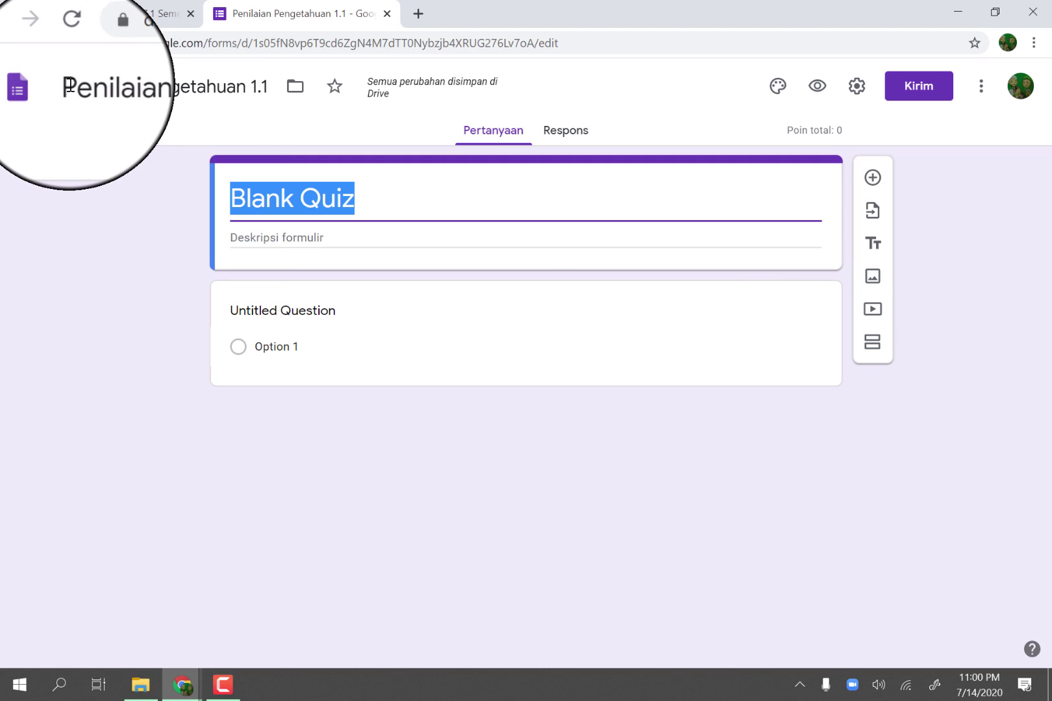
left_click_drag(72, 87, 271, 78)
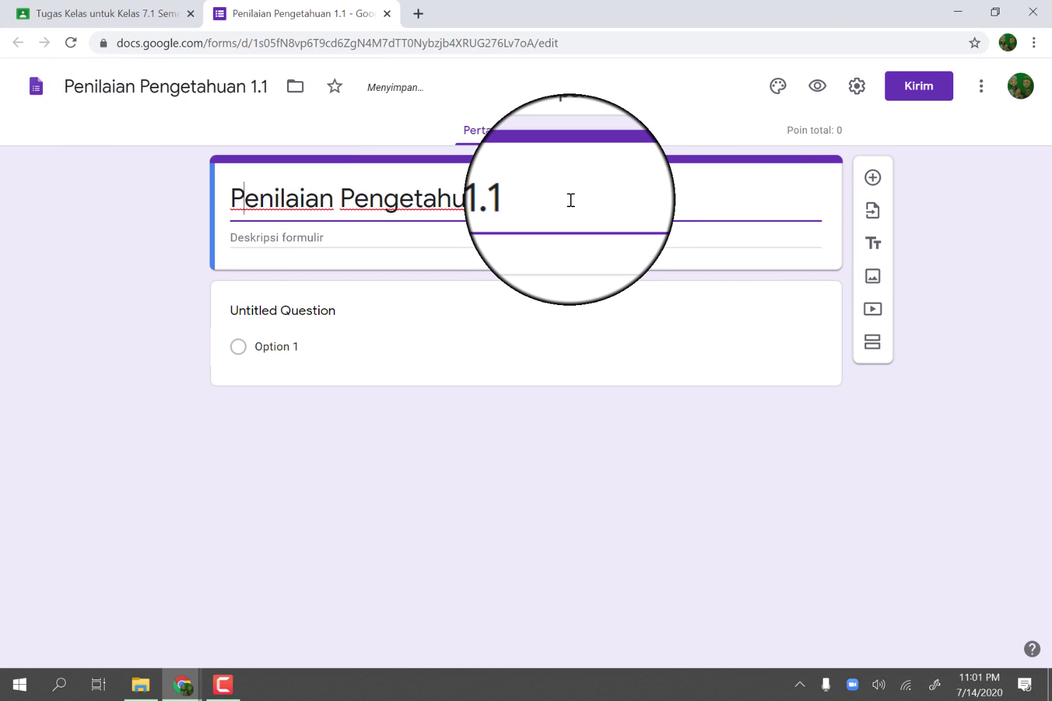
left_click(556, 203)
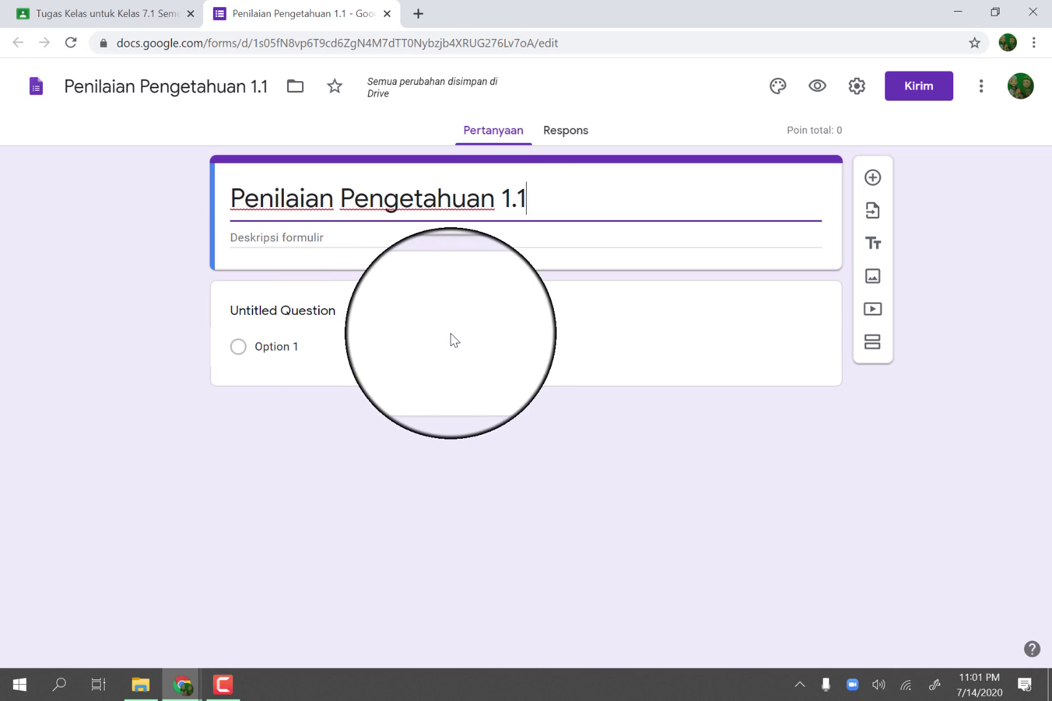
Title the untitled first question "Nama Siswa"
left_click(331, 315)
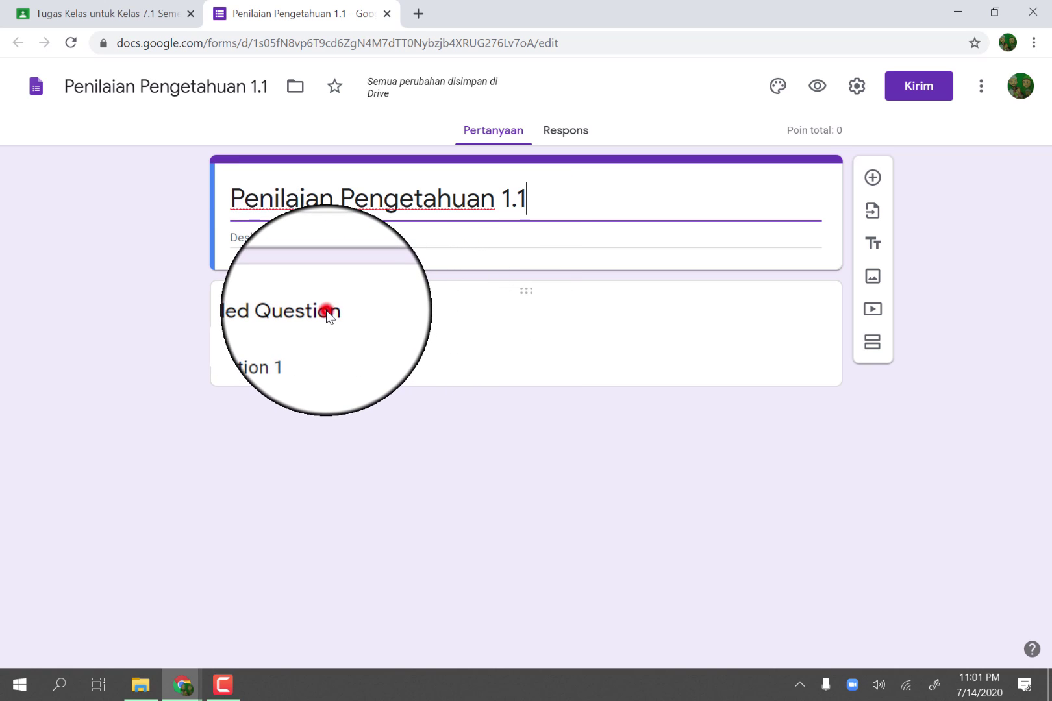
type("ma")
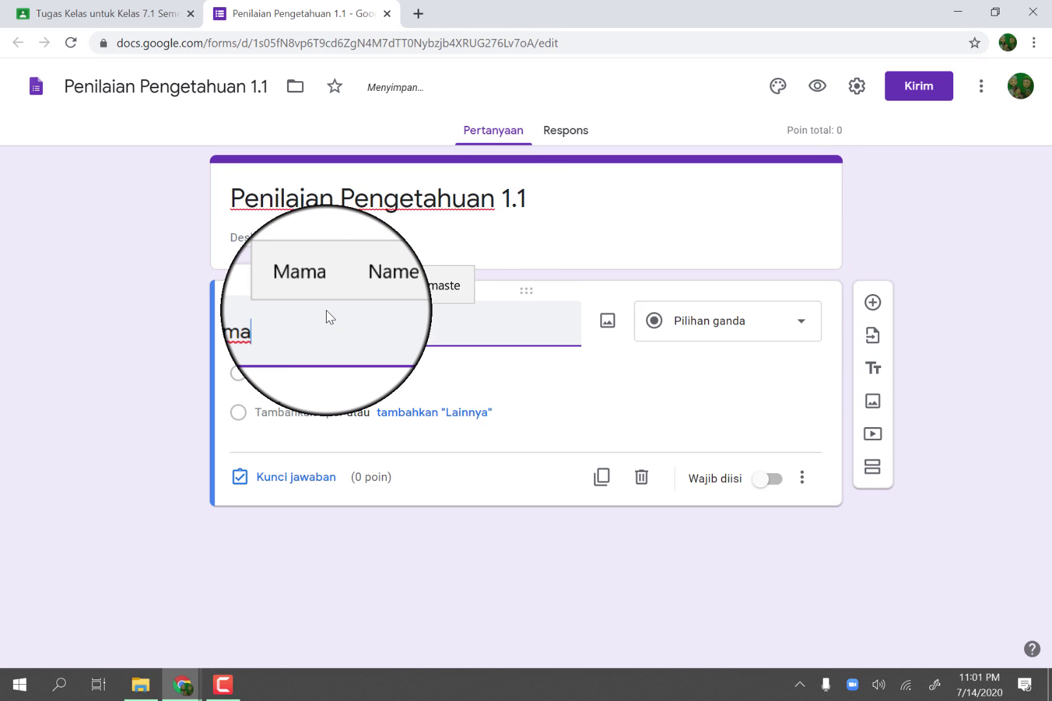
type(" Siswa")
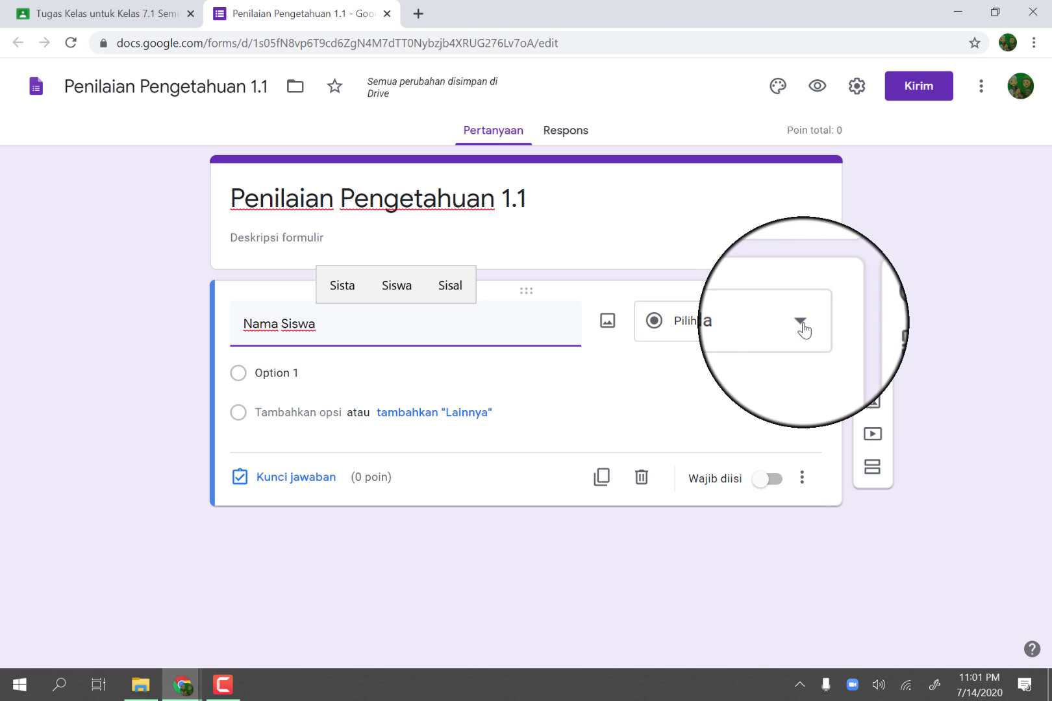
Set the Nama Siswa question's type to Jawaban singkat and make it required
left_click(800, 325)
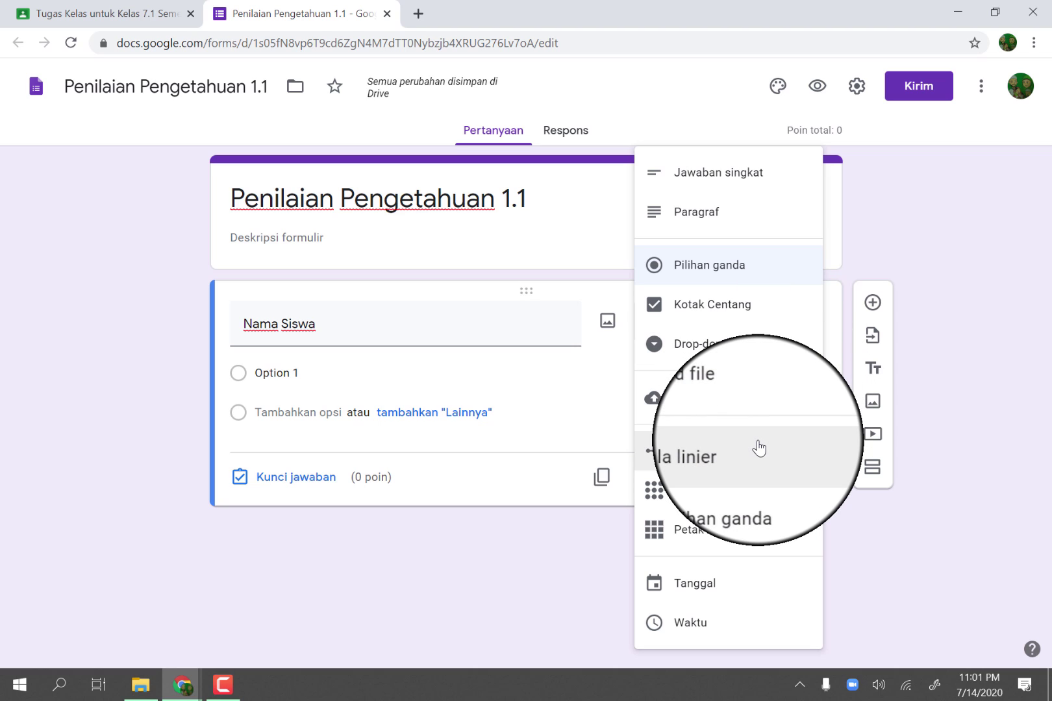
left_click(721, 212)
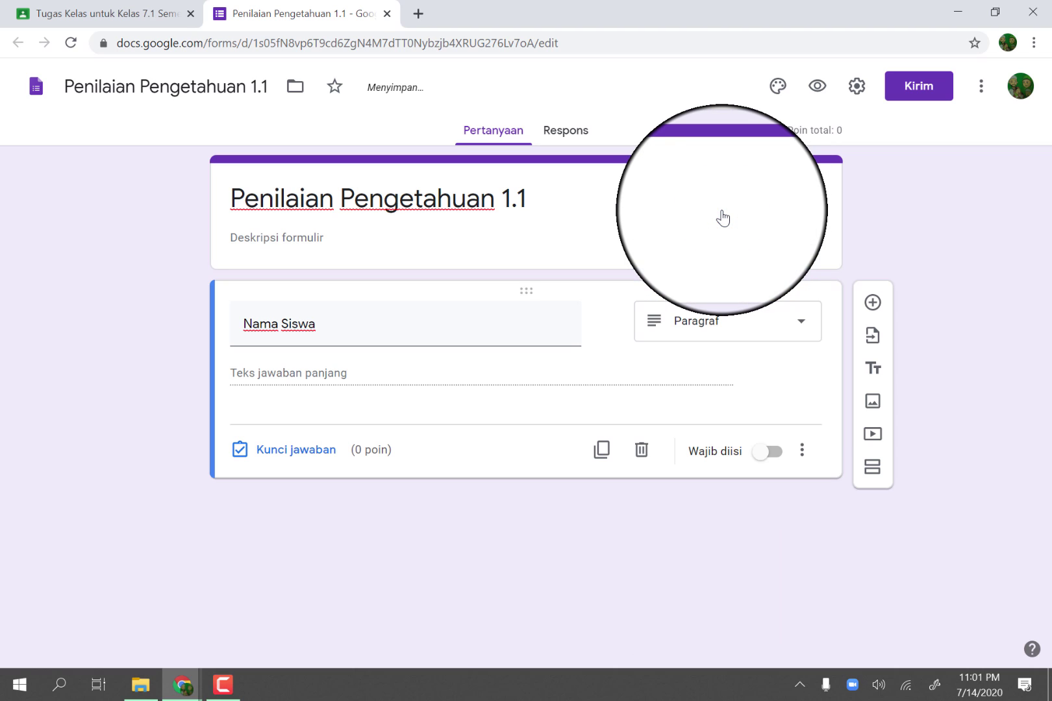
left_click(786, 323)
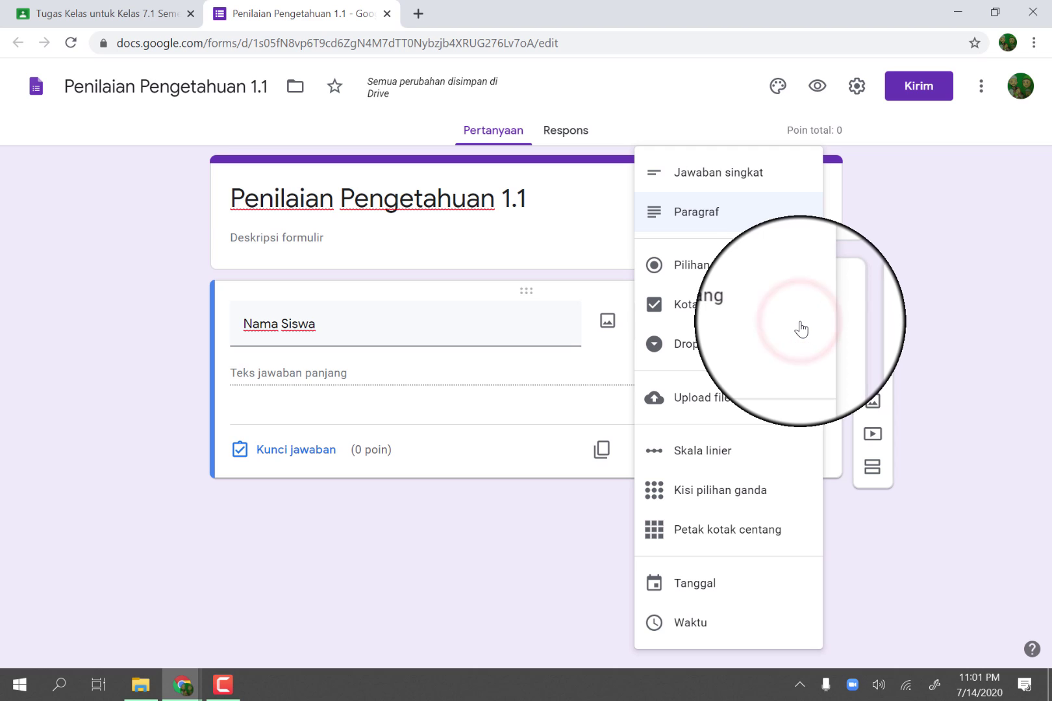
left_click(747, 173)
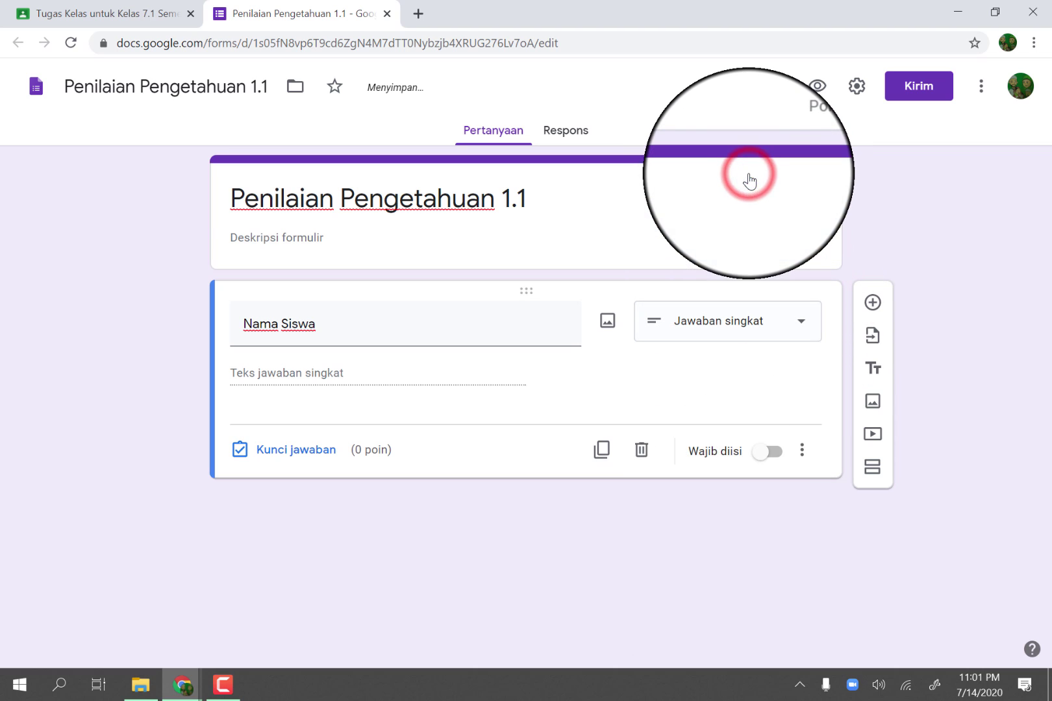
left_click(761, 461)
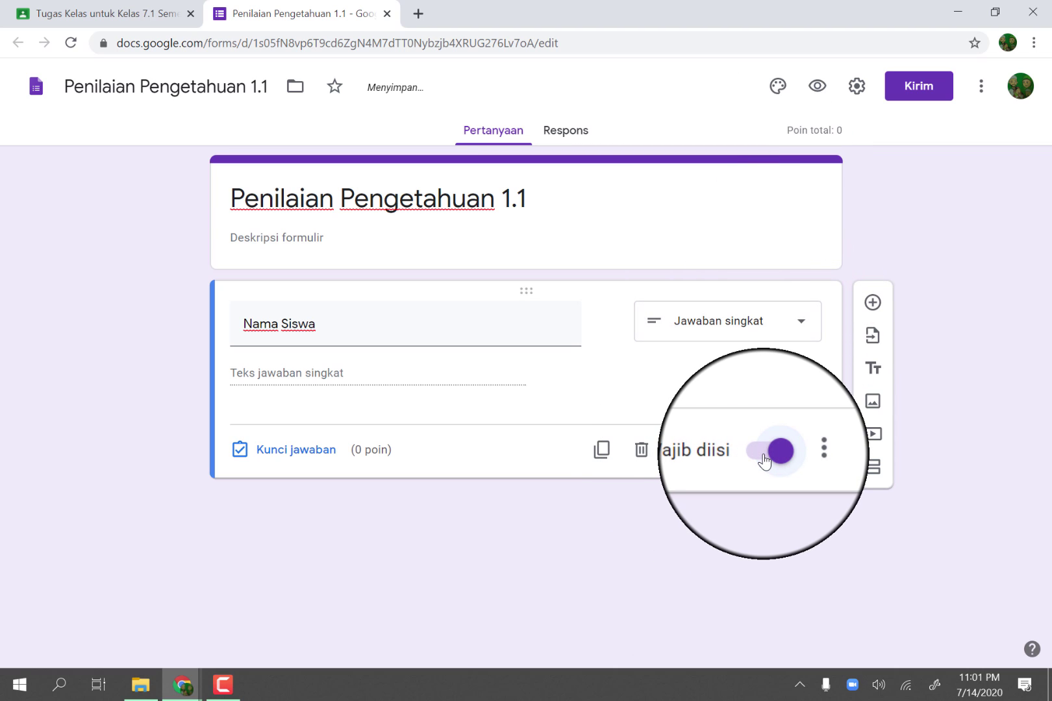
Add a Pilihan ganda question titled "Pernyataan yang benar berikut ini adalah..." below the name question
left_click(871, 303)
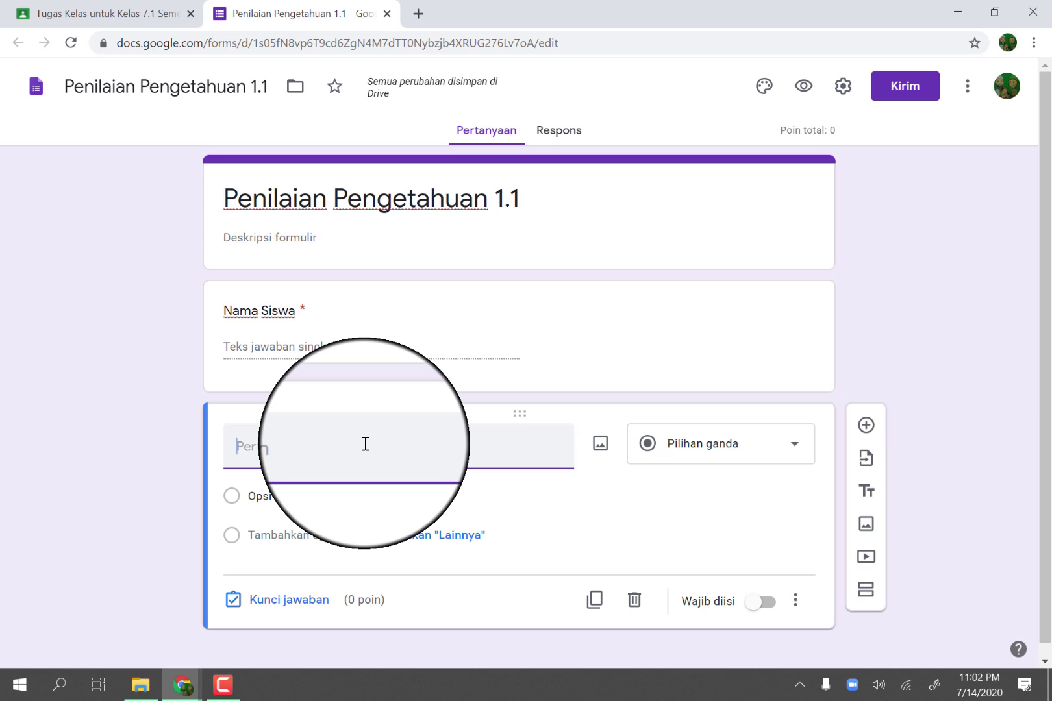
type("Perm yang ")
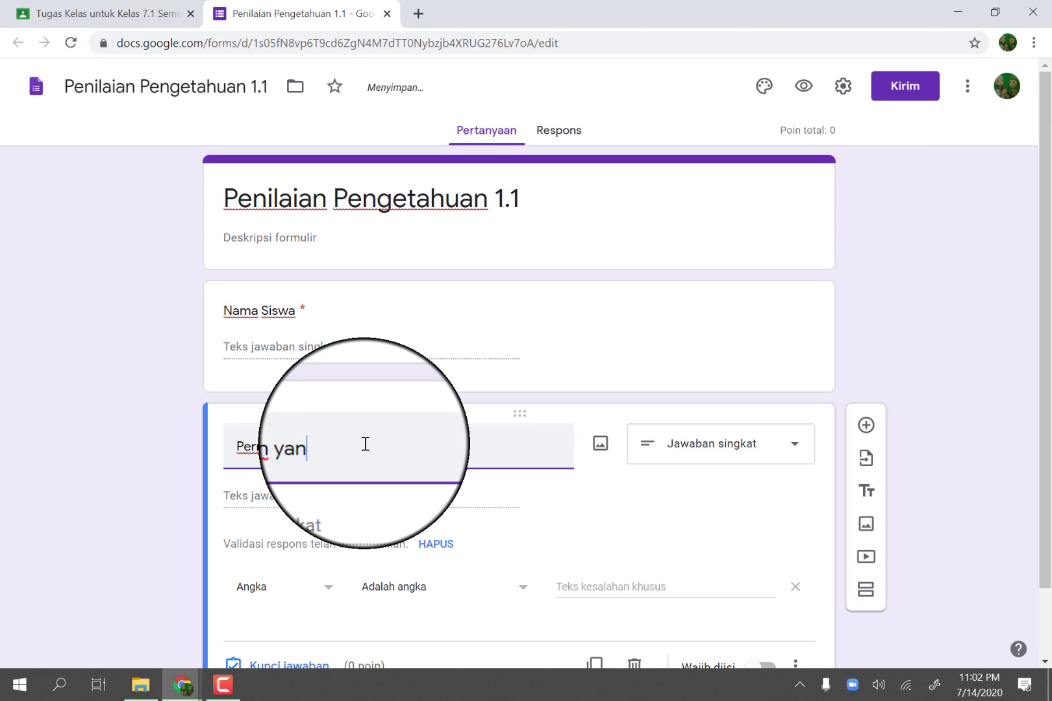
type("benar berikut")
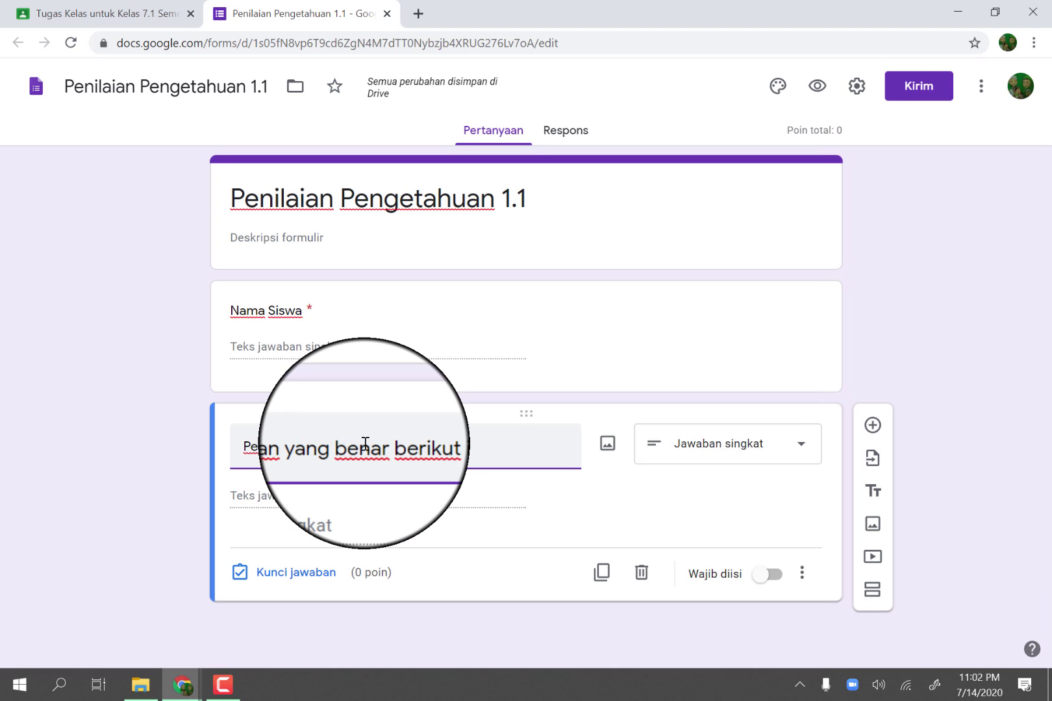
type(" ini adalah...")
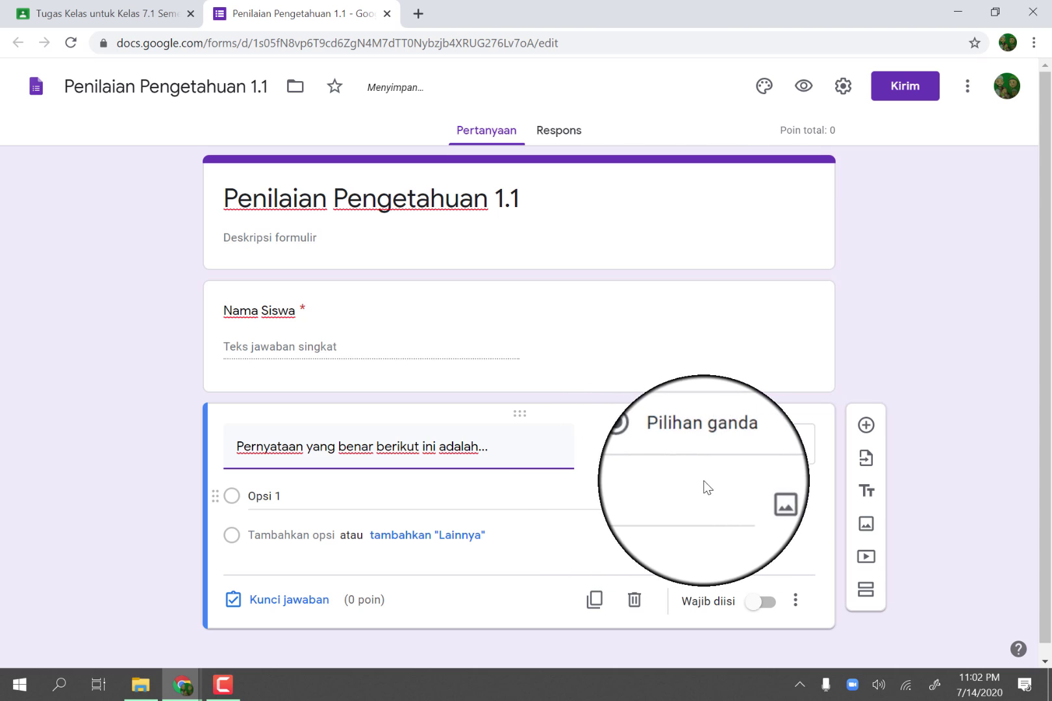
left_click(789, 448)
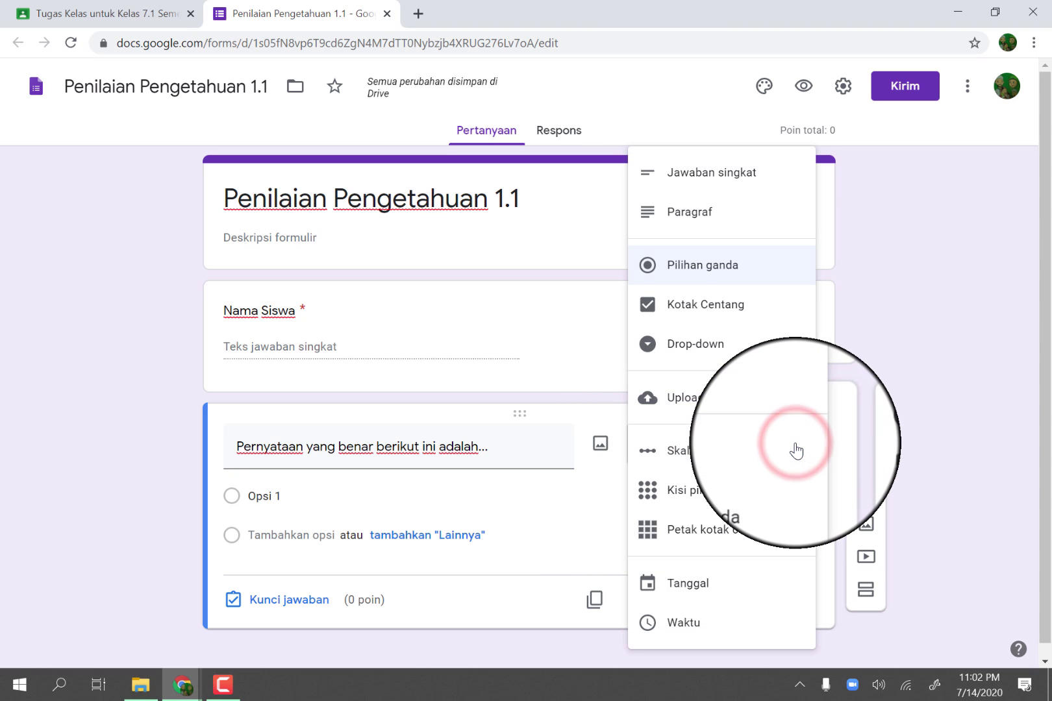
left_click(718, 267)
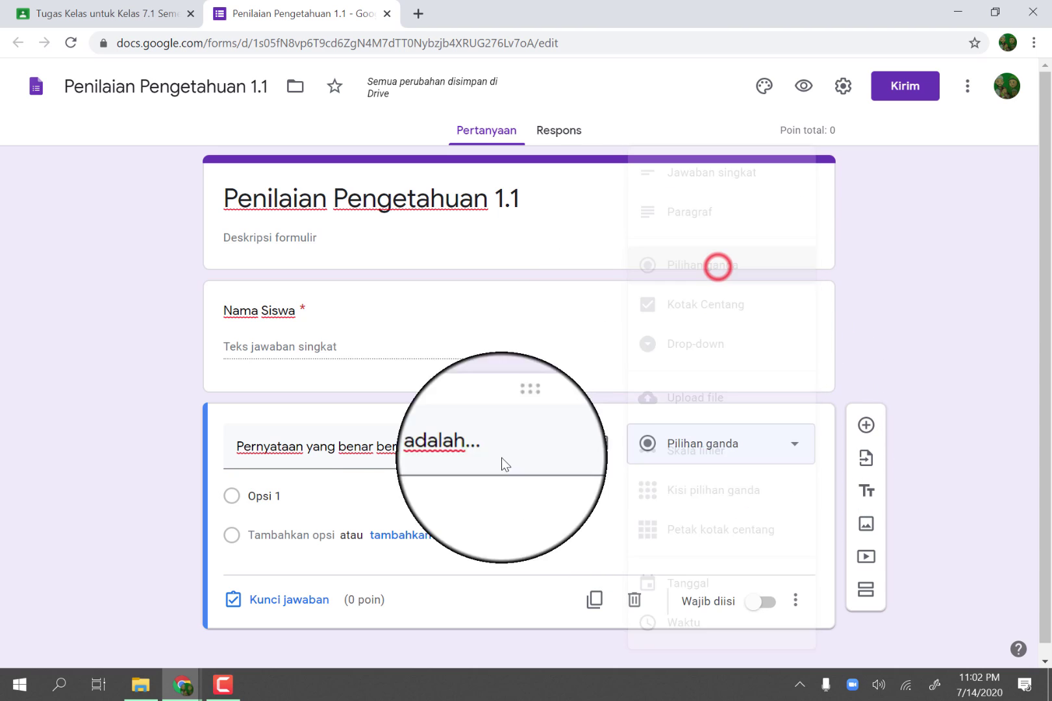
Enter the four answer options "3 >5", "-2 > -5", "-5 < -3" and "-9 > 1" for the multiple-choice question
left_click(286, 494)
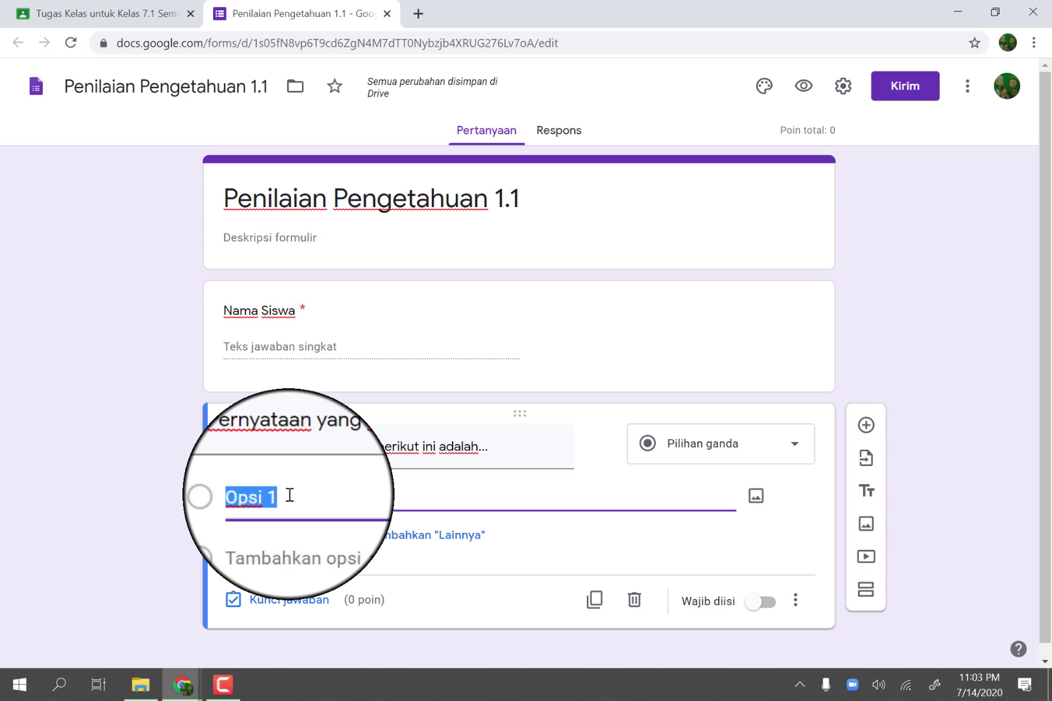
type("3 >5")
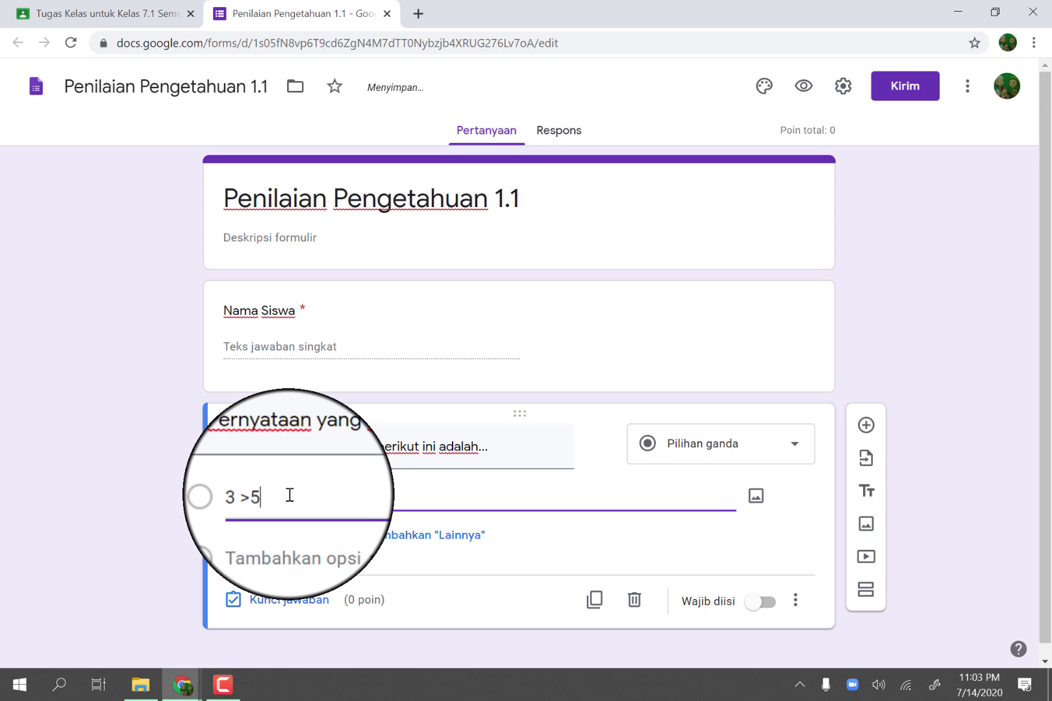
left_click(271, 535)
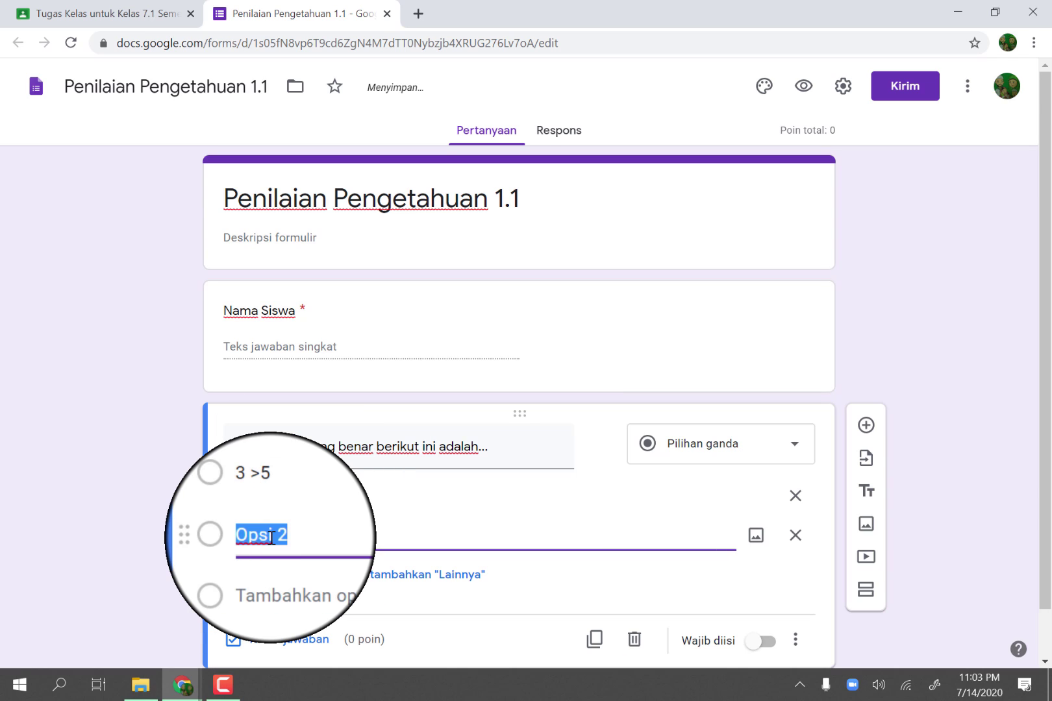
key("BackSpace")
key("Return")
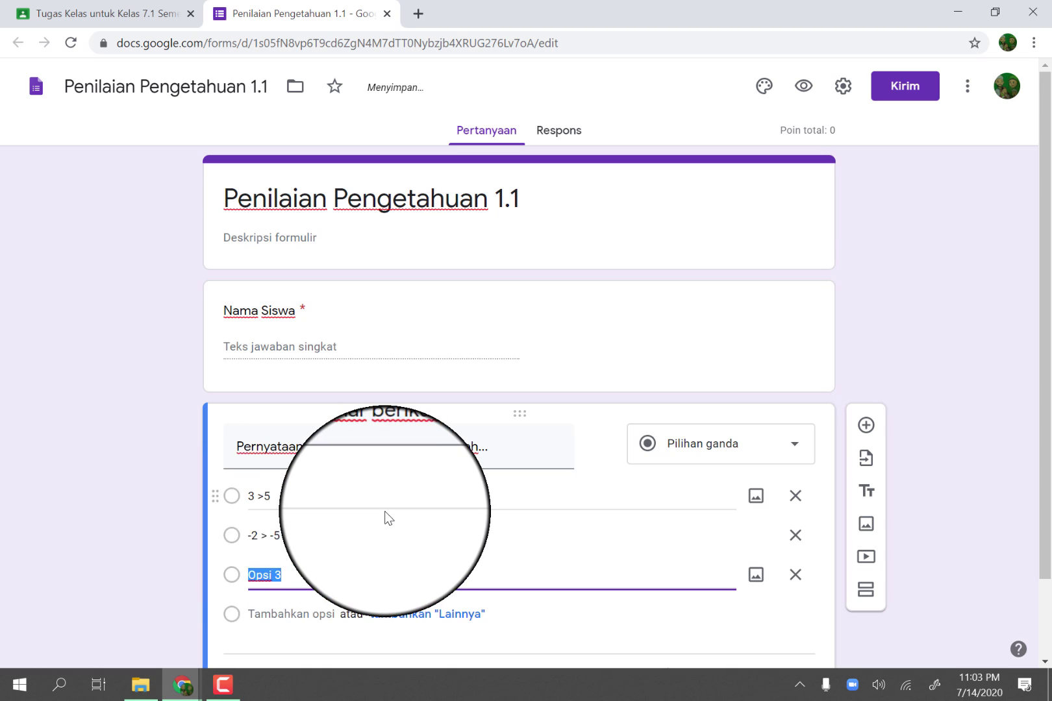
type("-5 ")
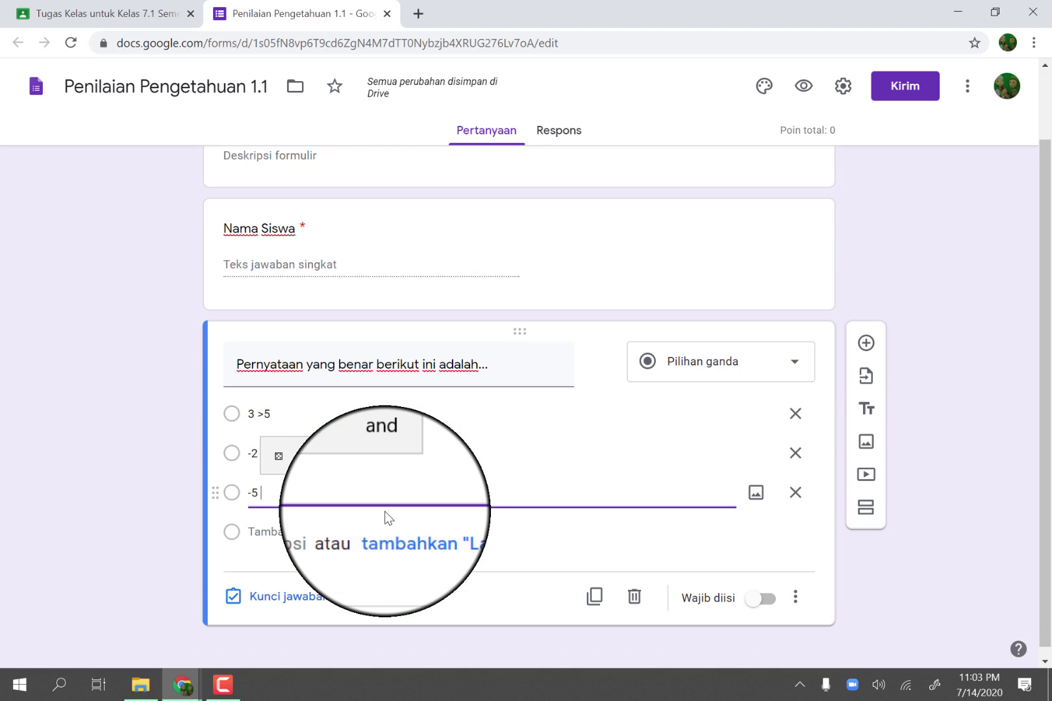
type("< -3")
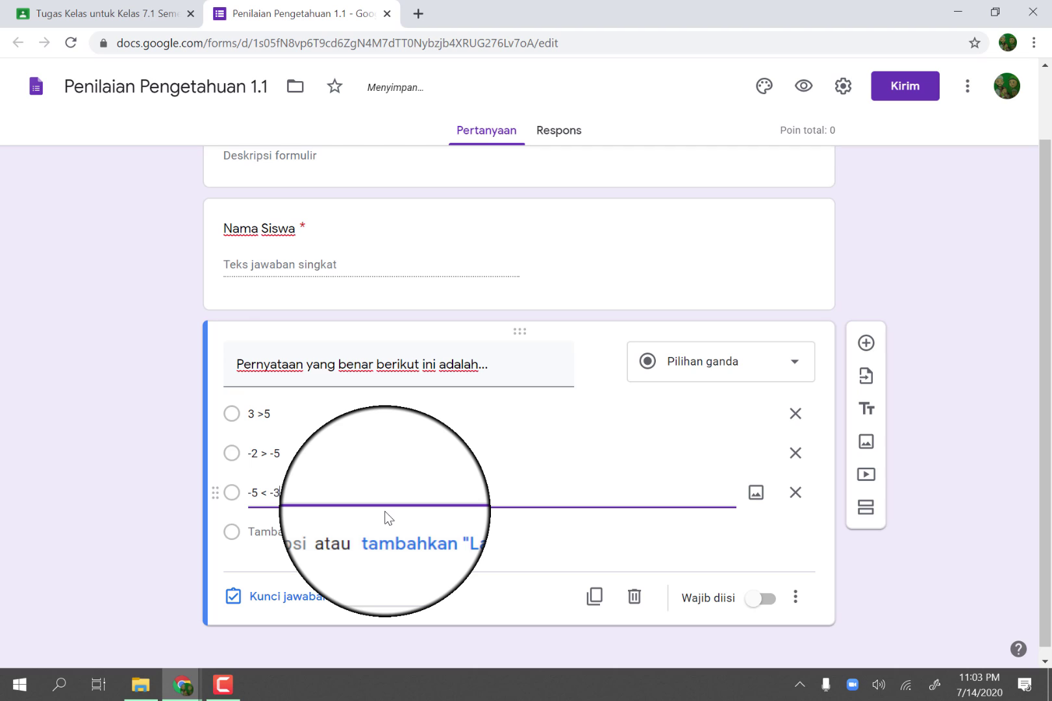
left_click(319, 535)
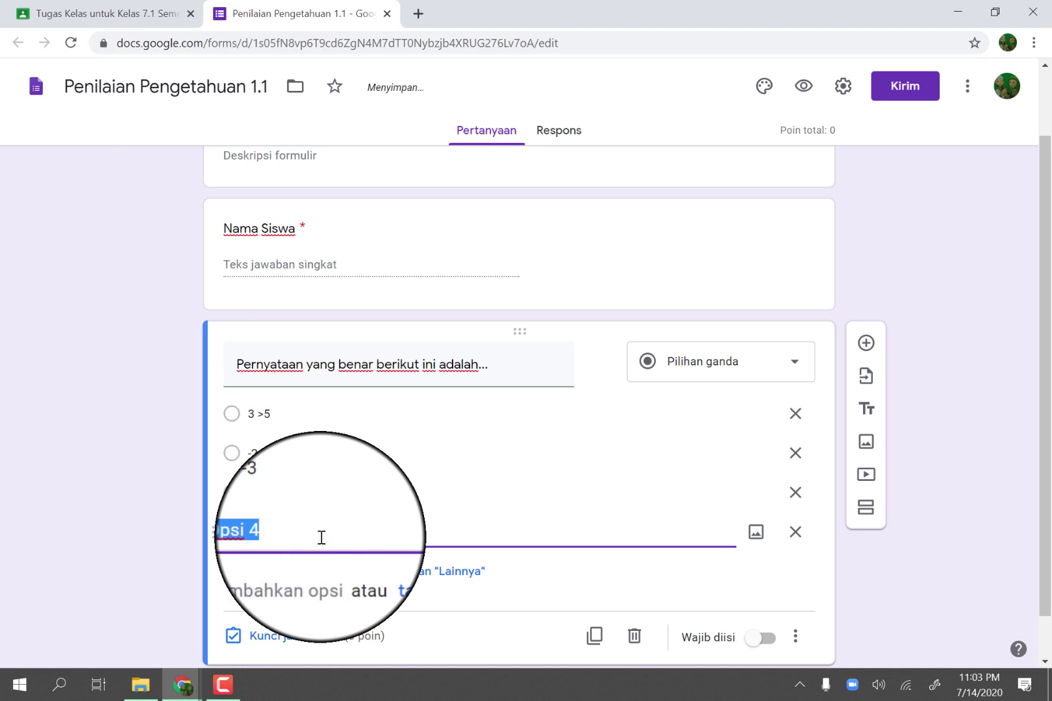
type("9")
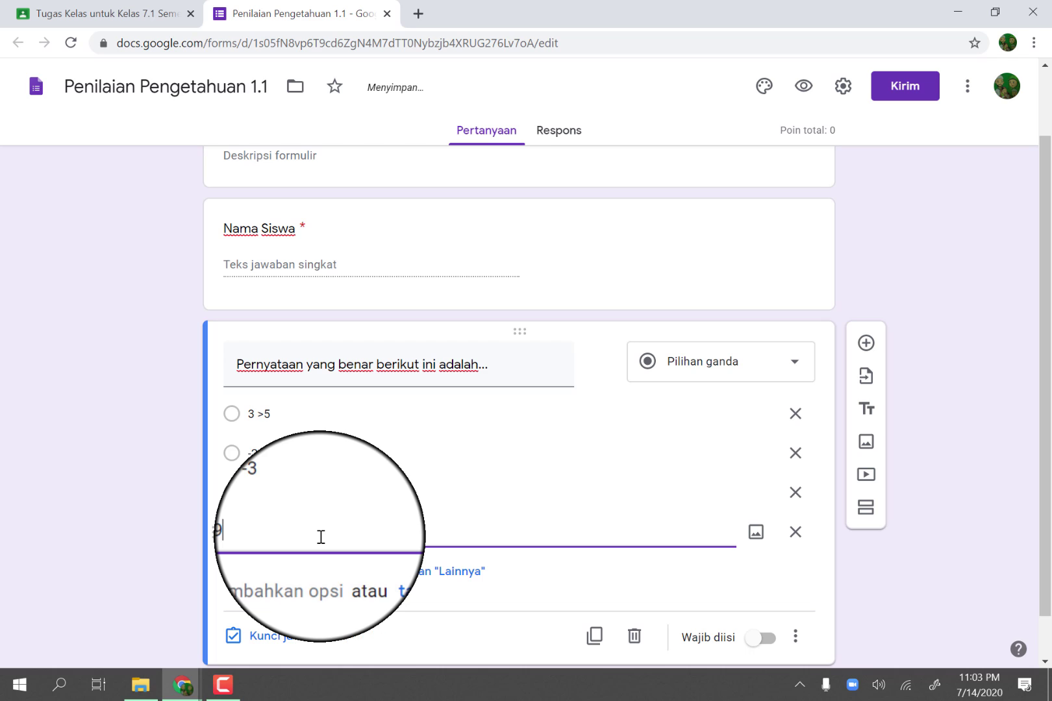
type(" > 1")
scroll(924, 552, "down", 1)
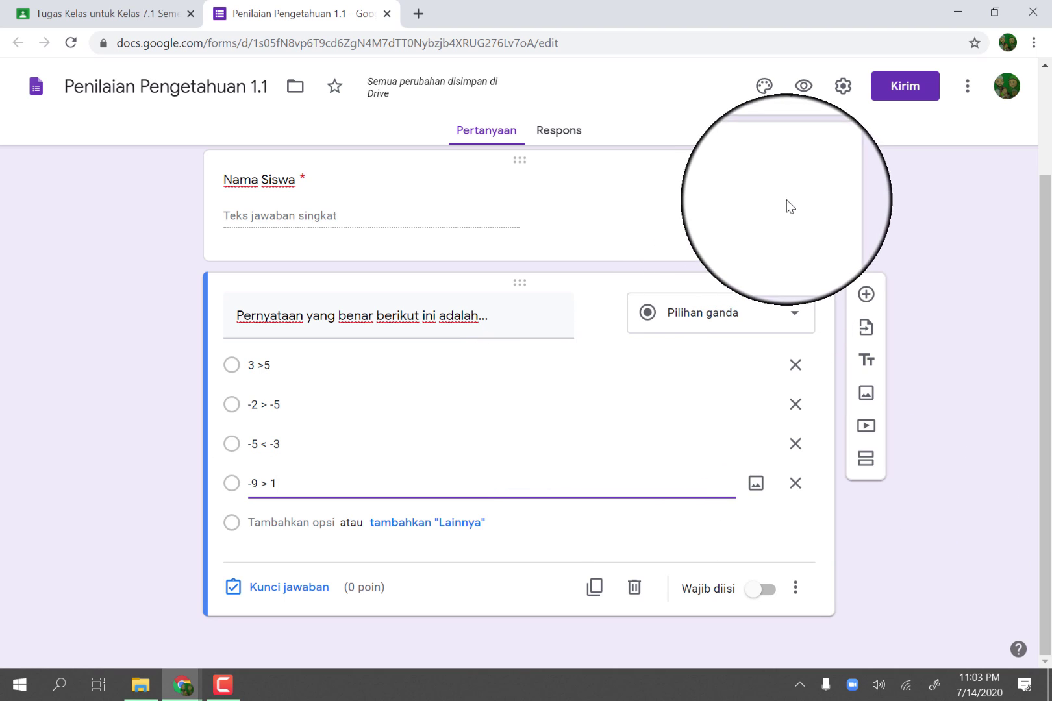
Check the form's quiz settings (Kuis) and save them
left_click(842, 87)
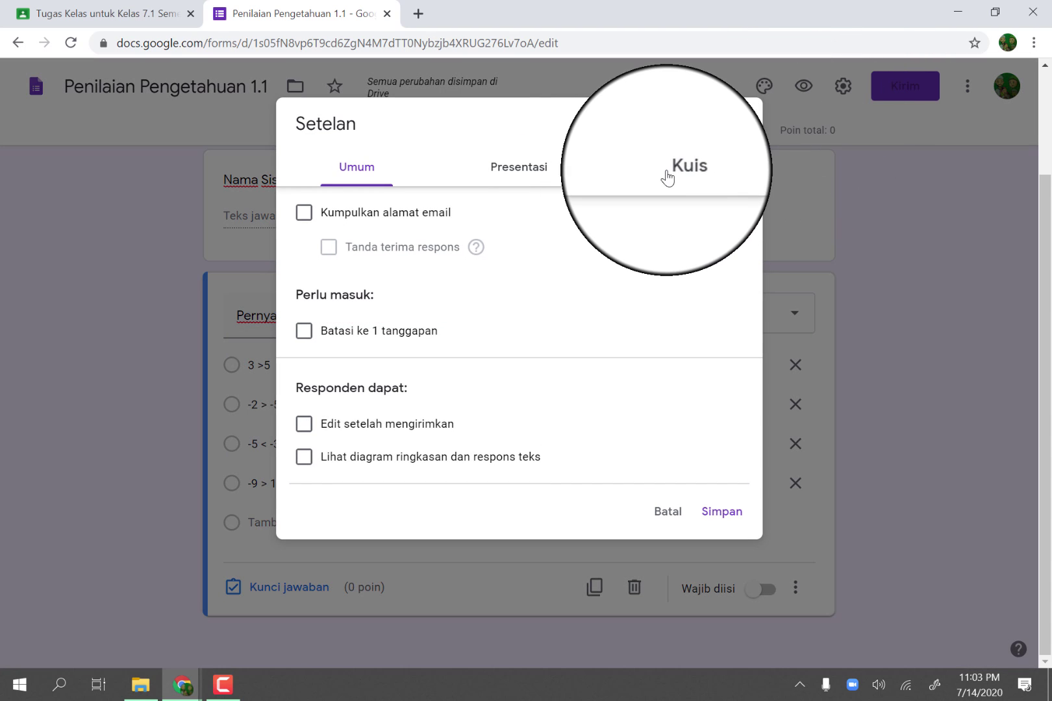
left_click(680, 171)
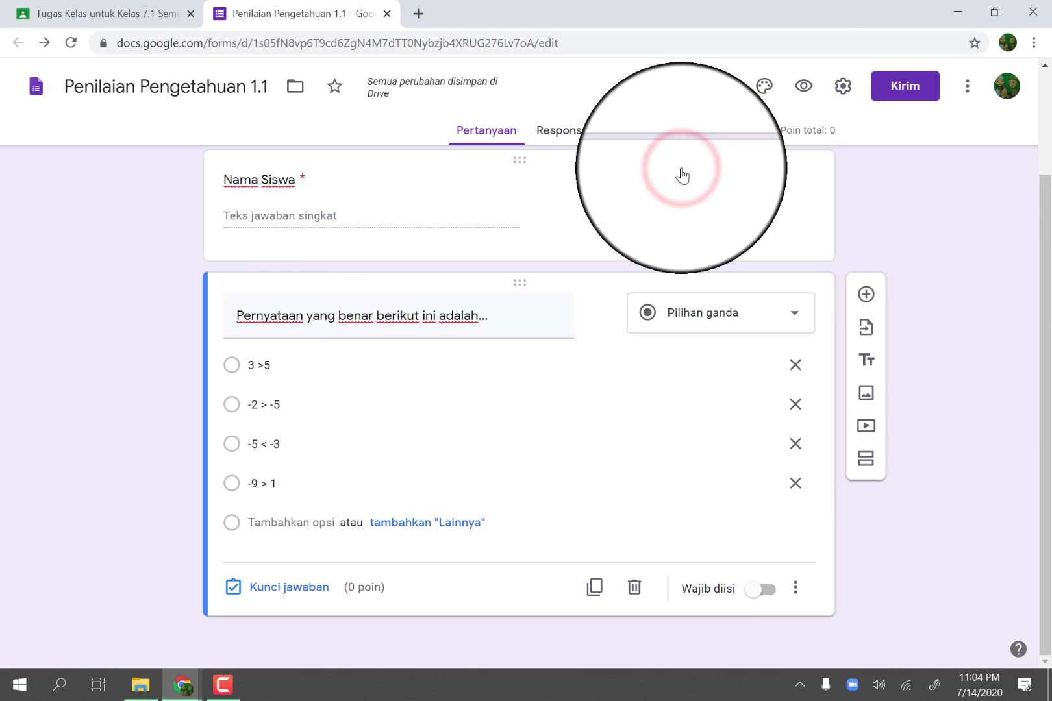
left_click(842, 85)
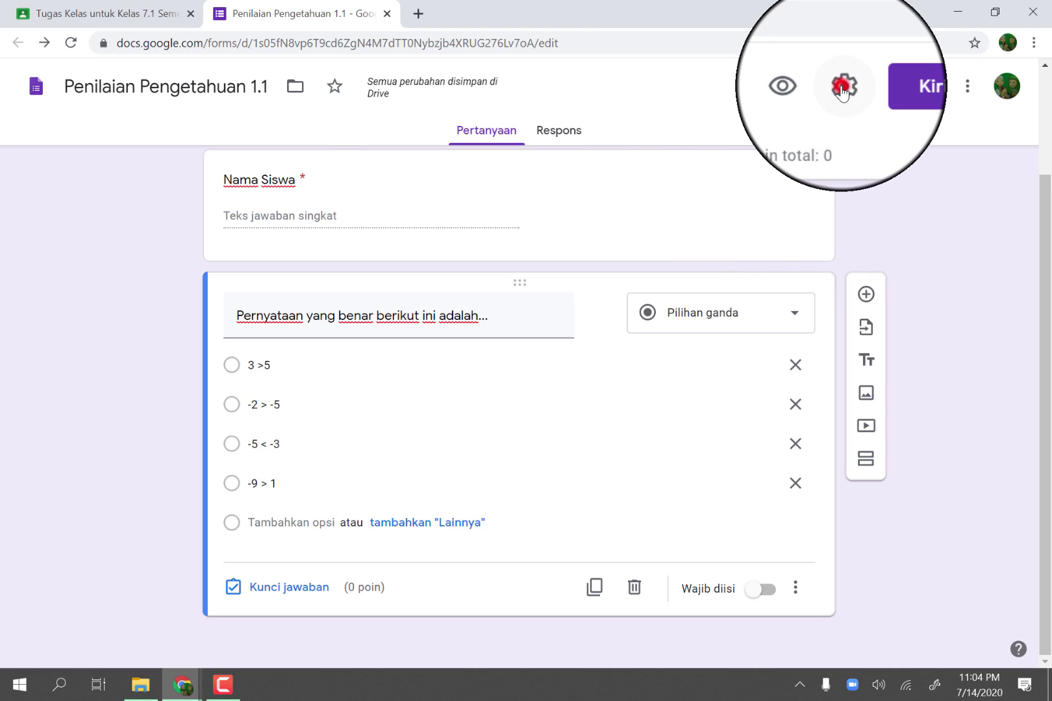
left_click(678, 168)
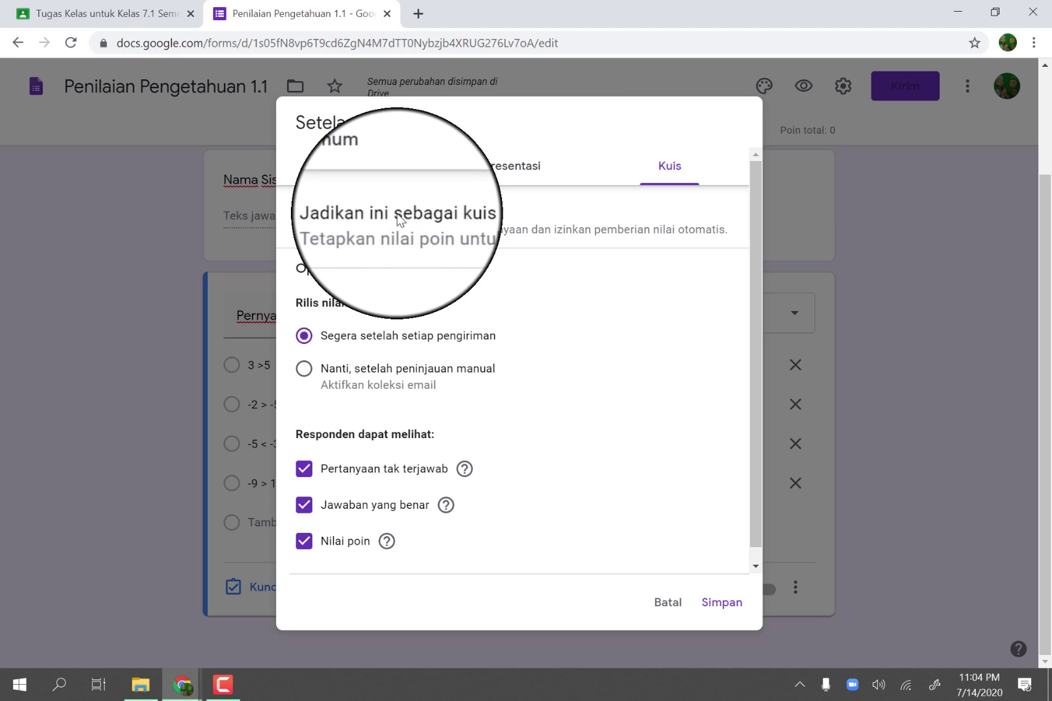
left_click(722, 604)
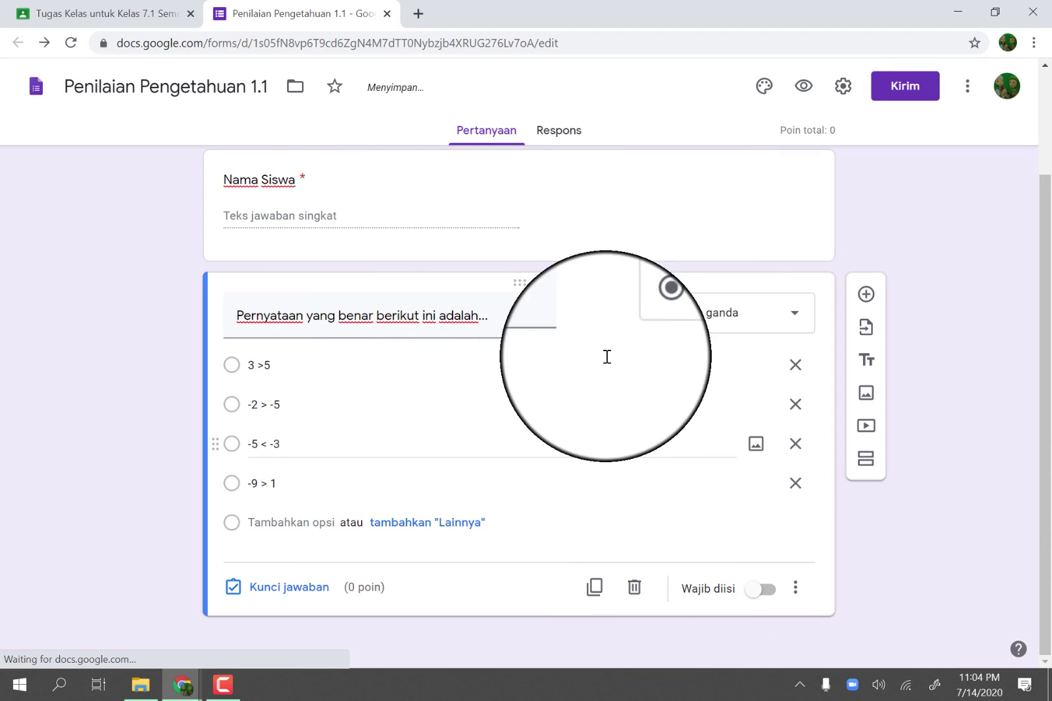
Set the multiple-choice question's answer key to "-2 > -5" and its score to 50 points
left_click(290, 591)
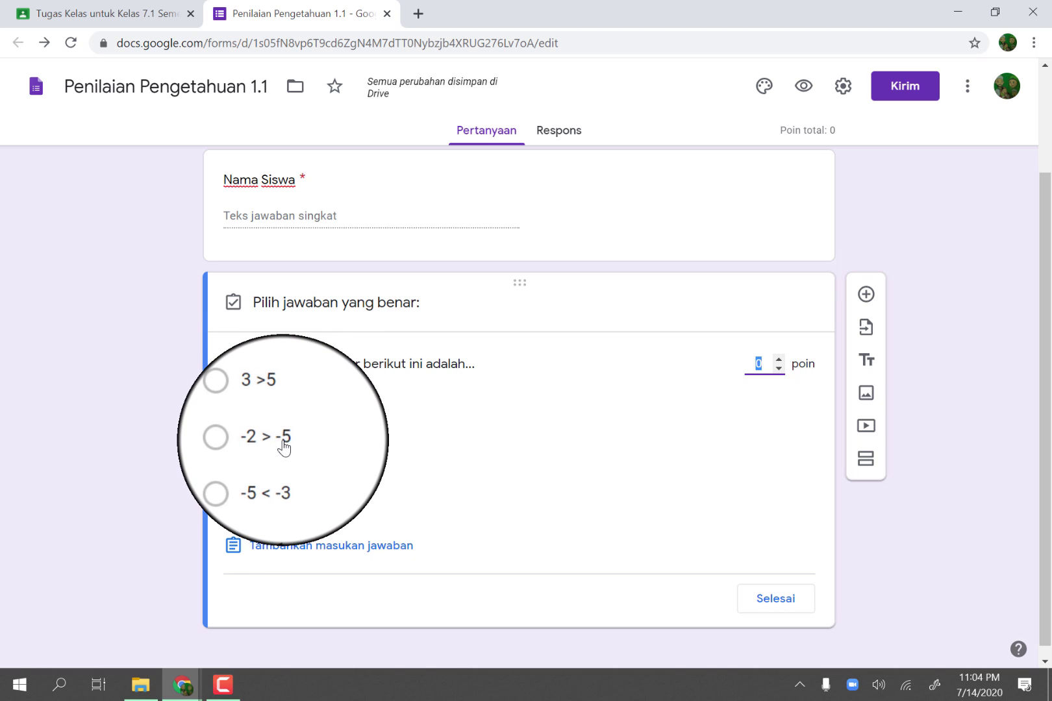
left_click(243, 441)
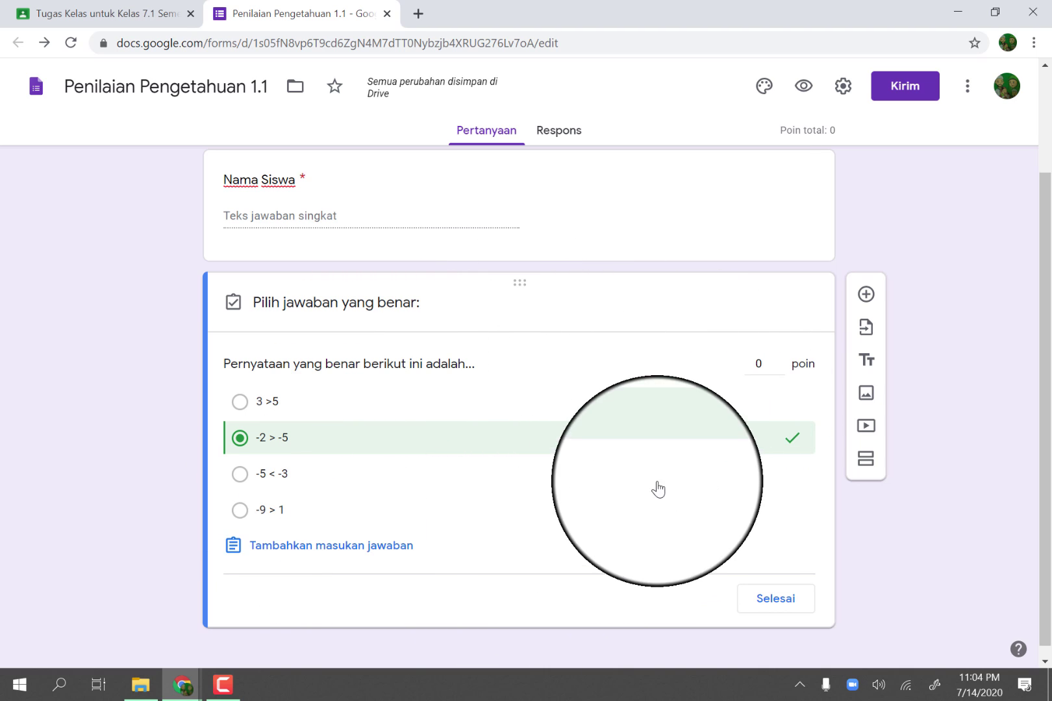
left_click(769, 369)
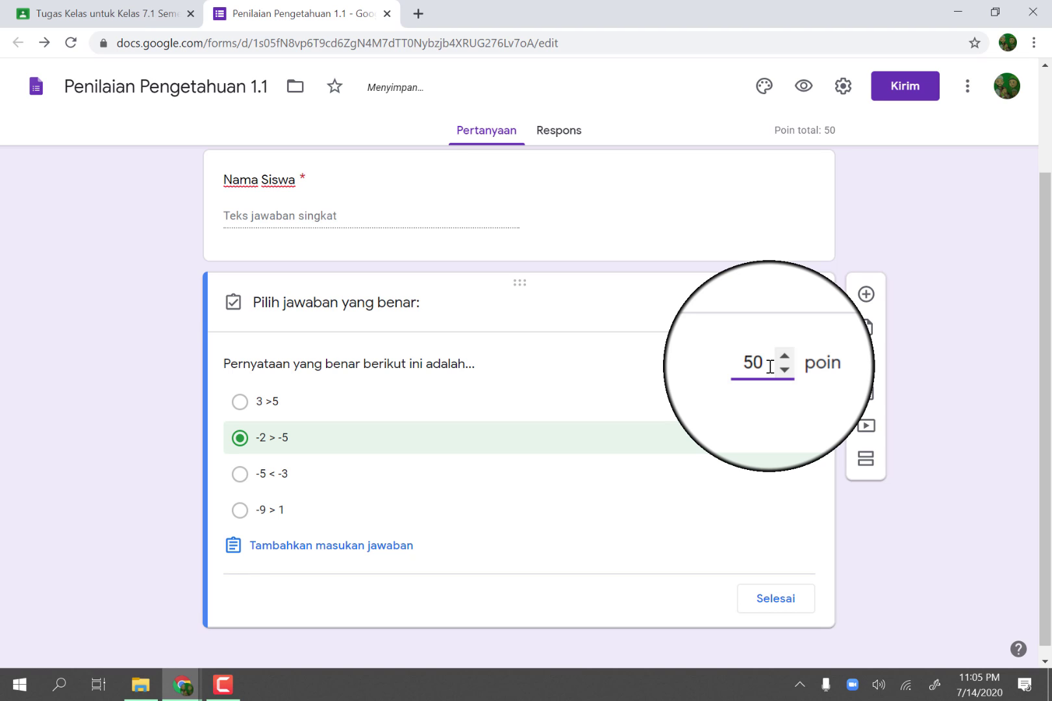
left_click(770, 600)
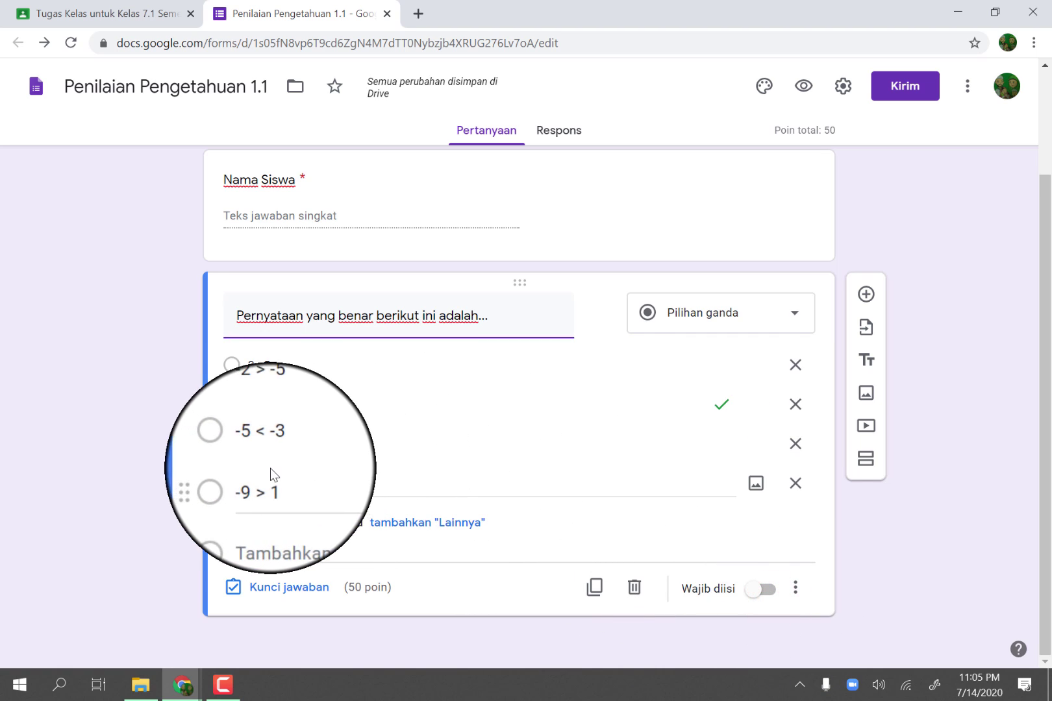
Change the third answer option to "-5 > -3" and make the multiple-choice question required
left_click(265, 445)
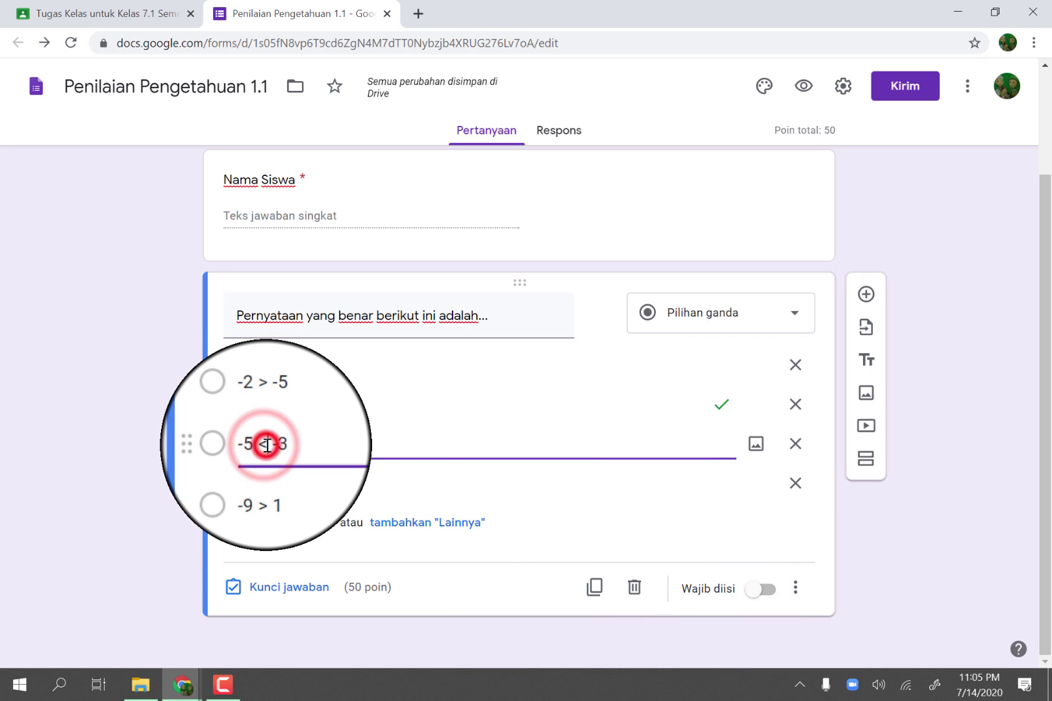
key("BackSpace")
type(">")
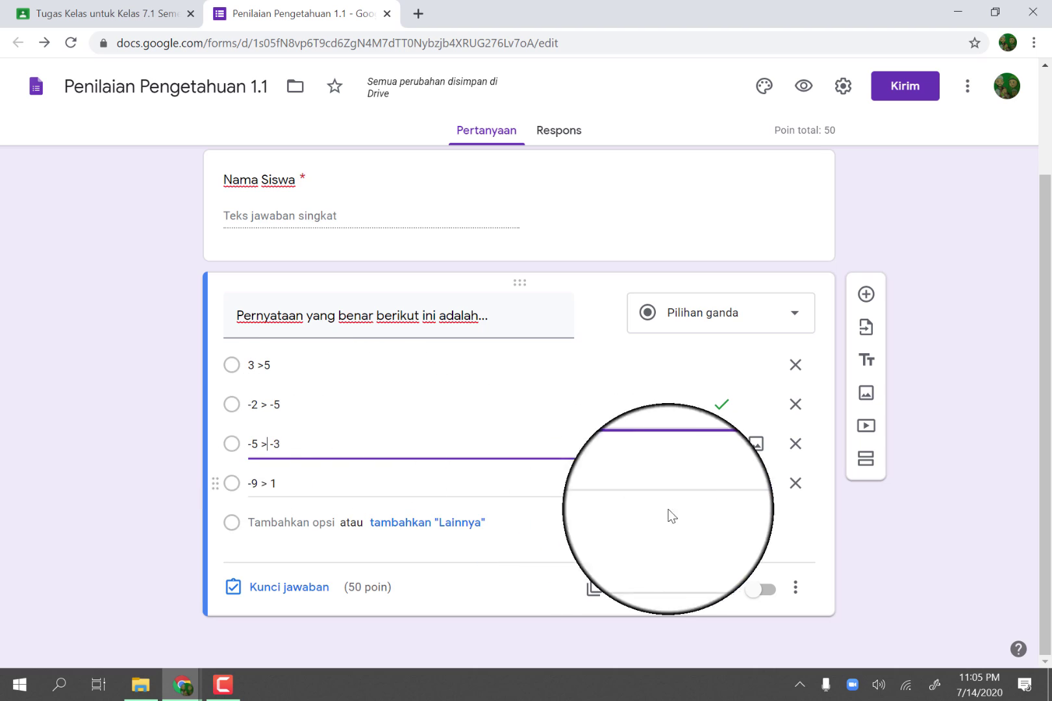
left_click(752, 599)
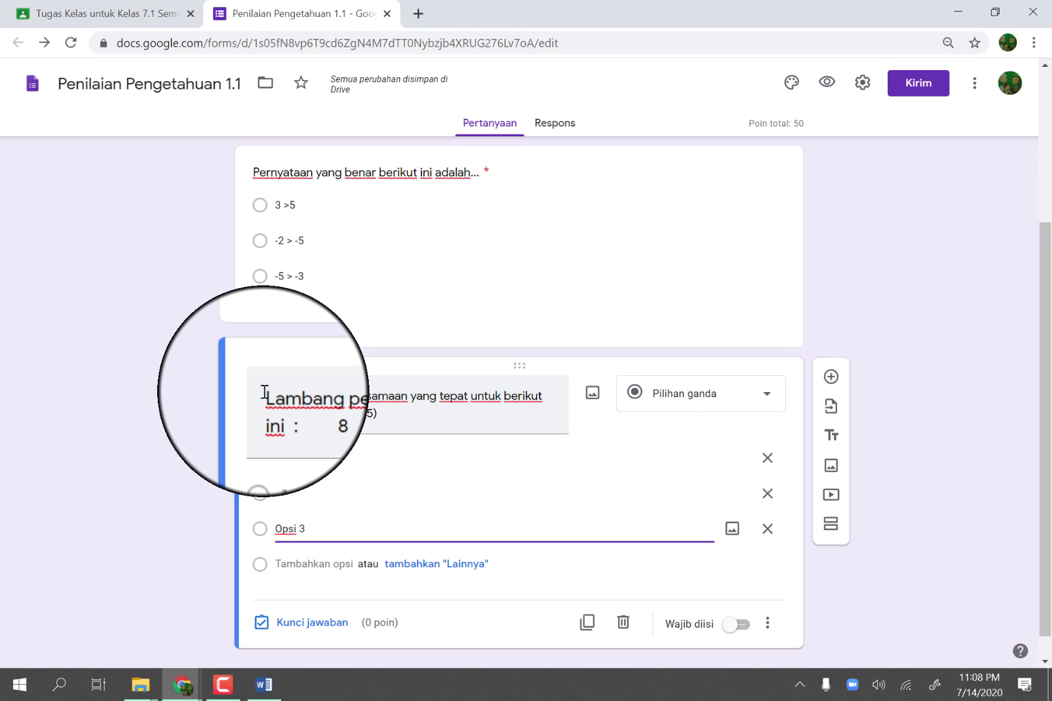
Replace the second question with the Fujiyama temperature question and insert its four "derajat celsius" answer options copied from the Word document
triple_click(264, 391)
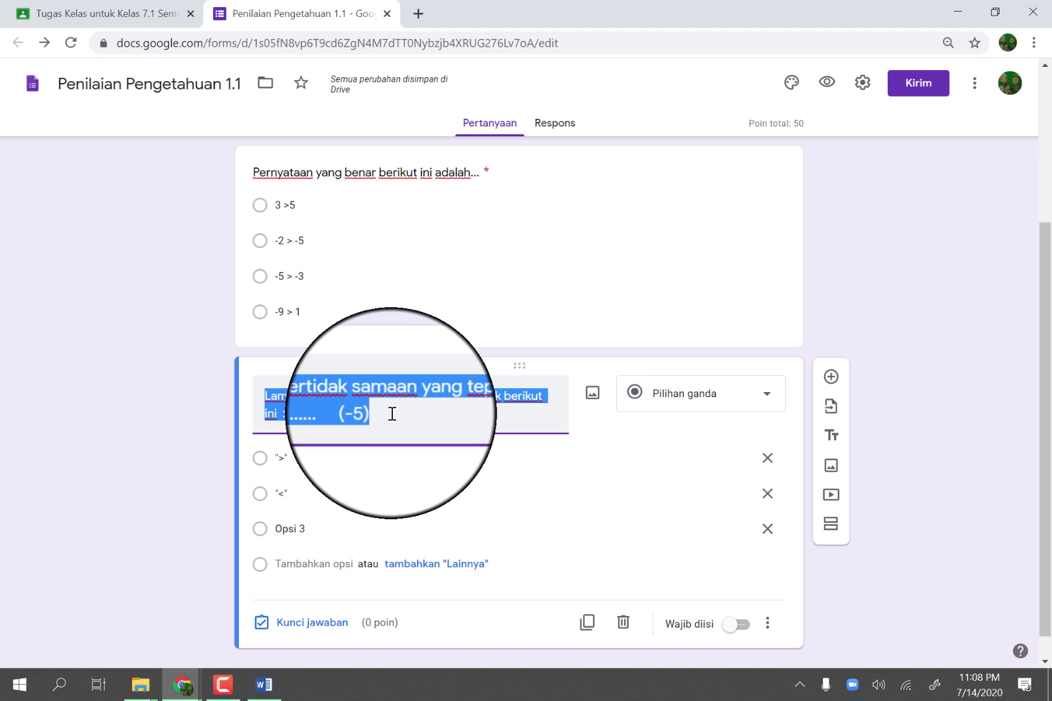
key("ctrl+v")
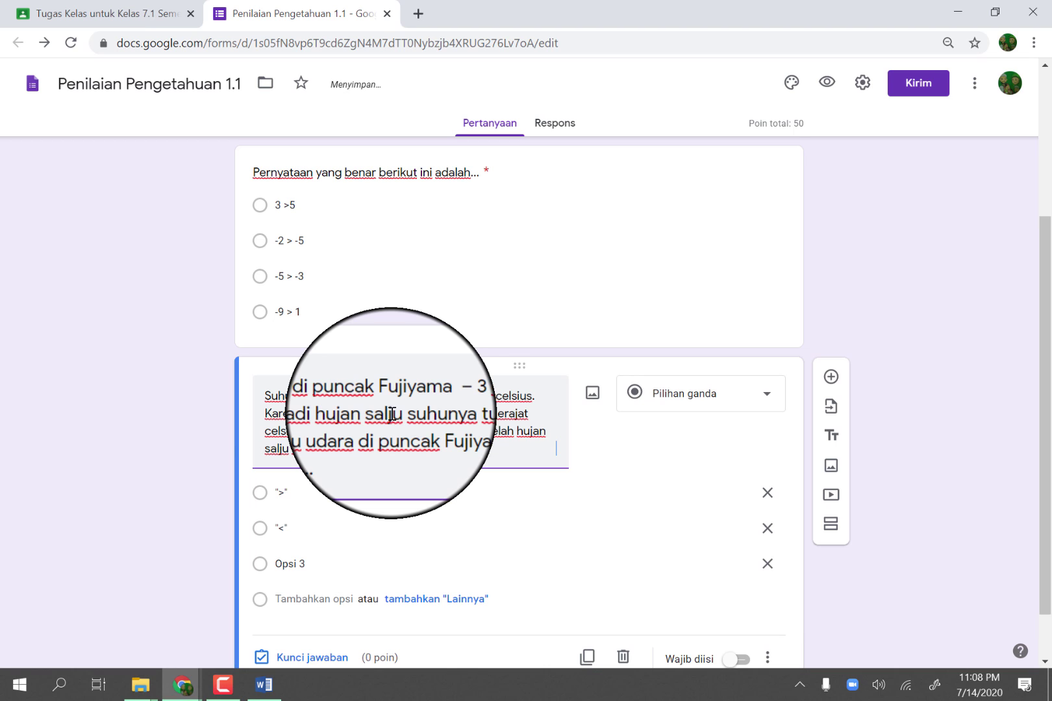
left_click(264, 684)
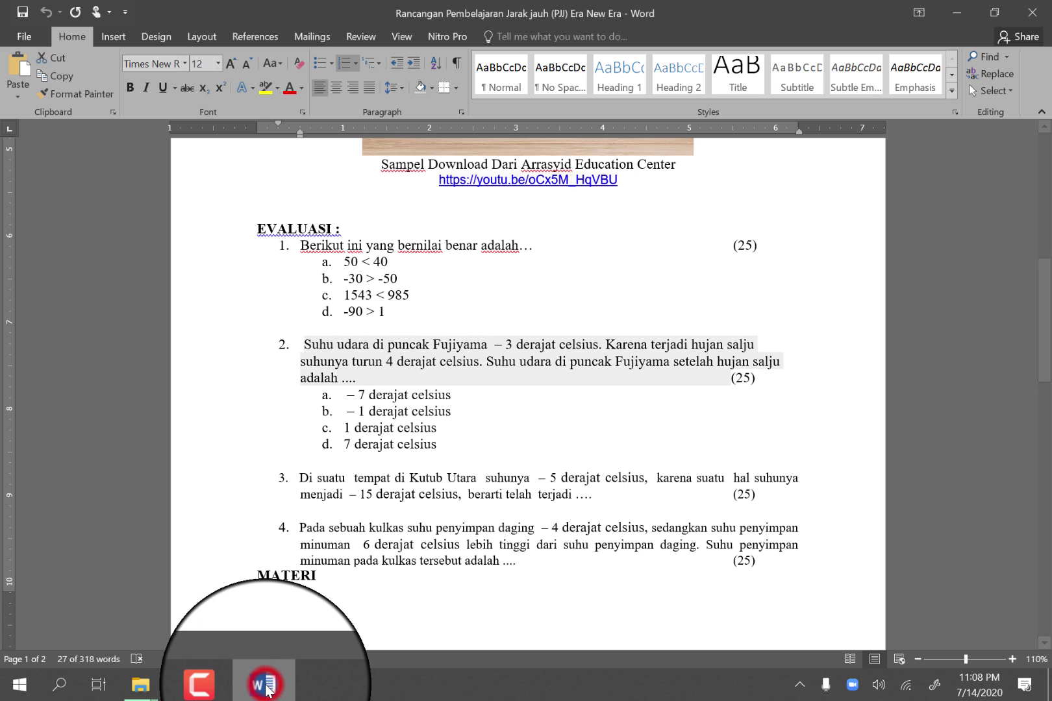
left_click_drag(454, 445, 345, 394)
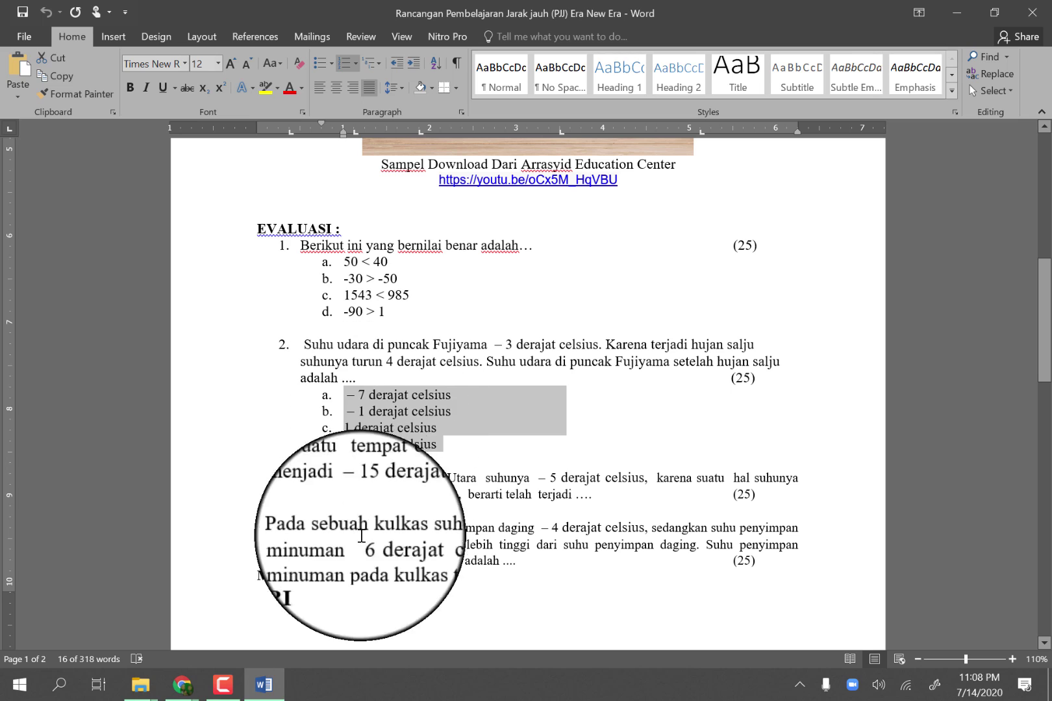
left_click(182, 685)
left_click(282, 600)
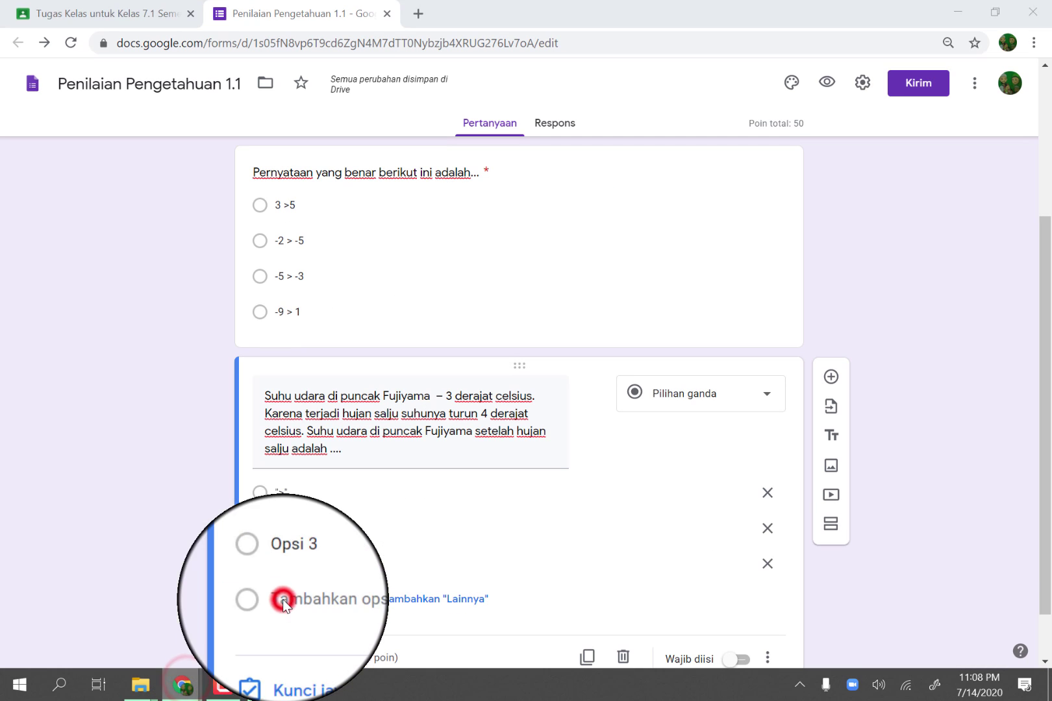
double_click(278, 492)
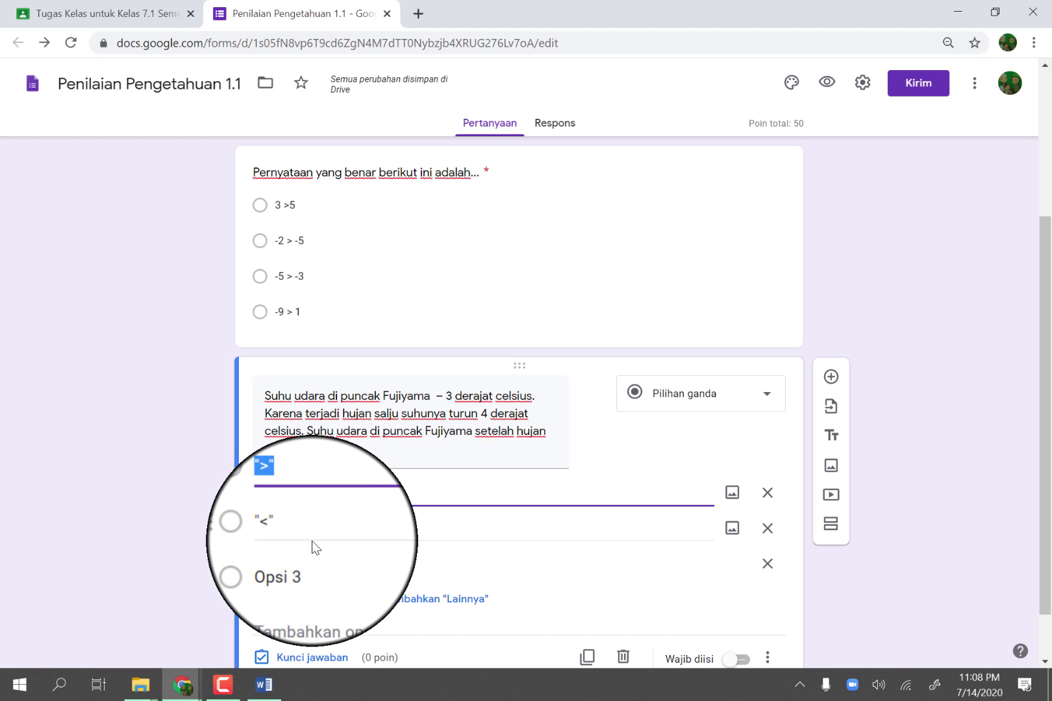
type("a. − 7 derajat celsius b. − 1 derajat celsius c. 1 derajat celsius d. 7 derajat celsius")
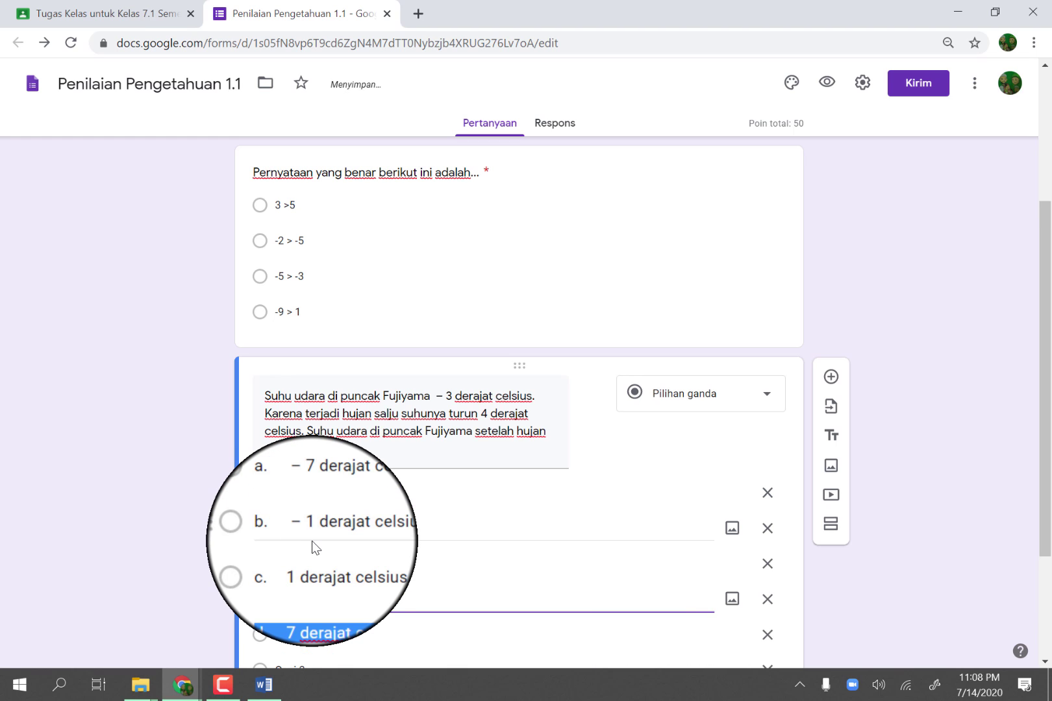
Remove the leftover answer options "<" and "Opsi 3" from the Fujiyama question
scroll(312, 544, "down", 3)
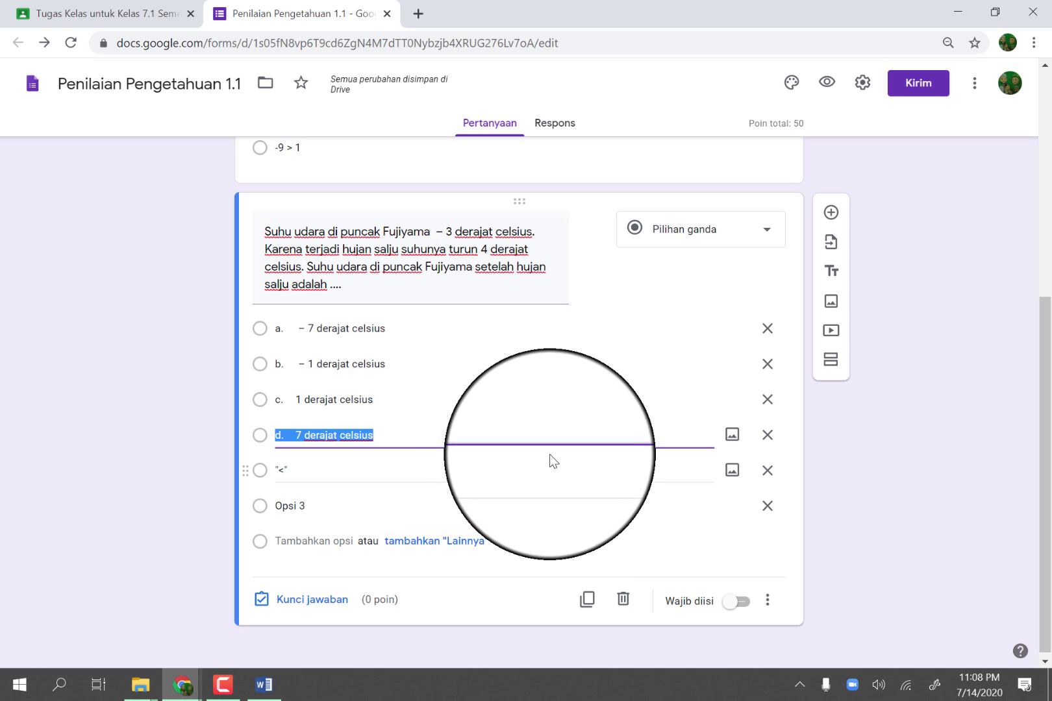
left_click(768, 471)
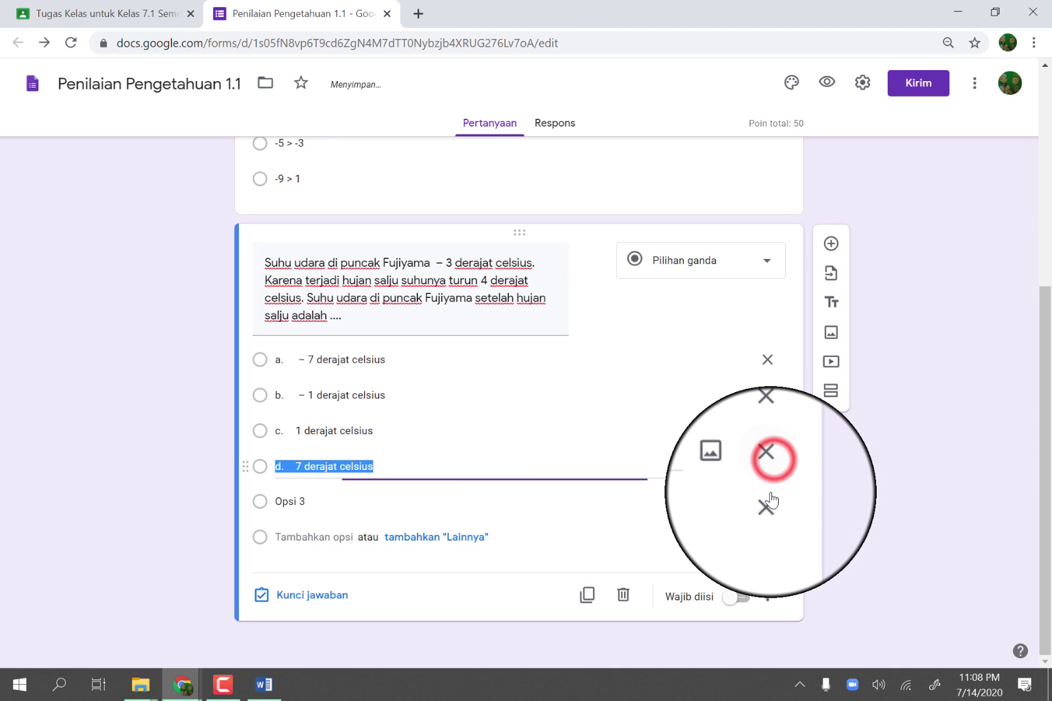
left_click(767, 501)
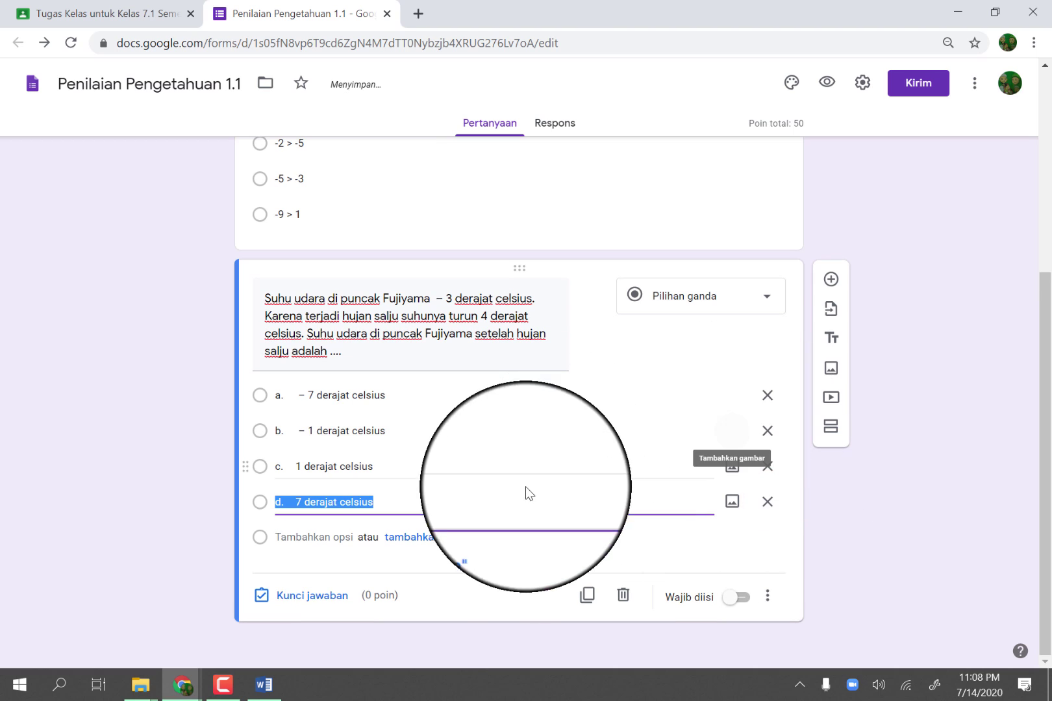
Set the Fujiyama question's answer key to "a. − 7 derajat celsius" and its score to 50 points
left_click(298, 603)
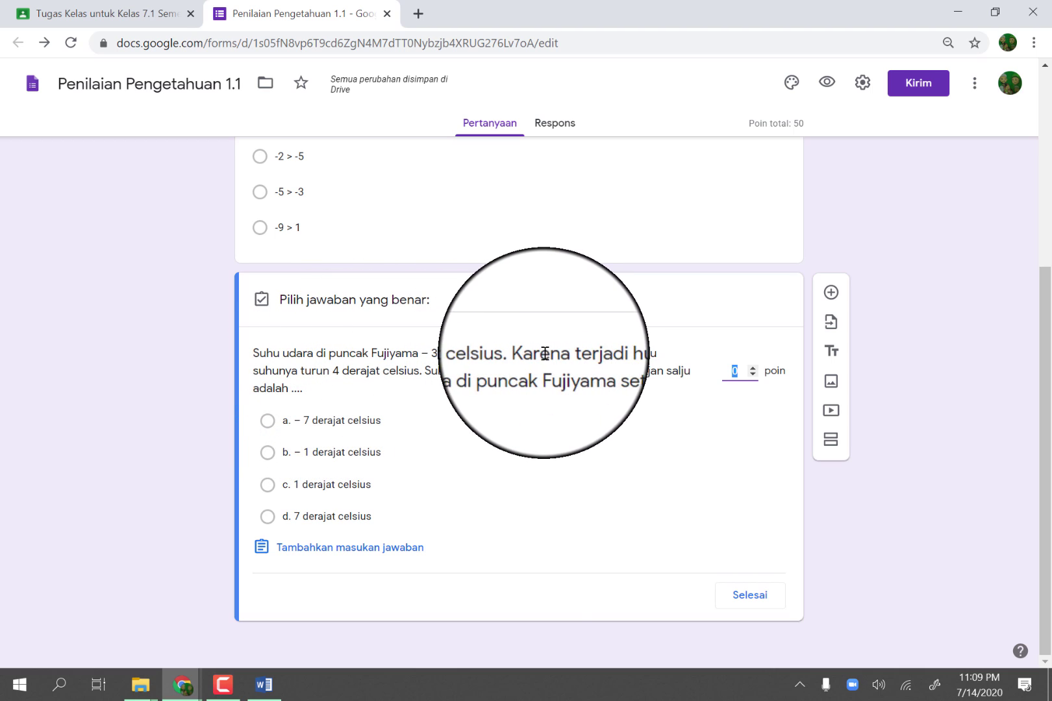
left_click(267, 421)
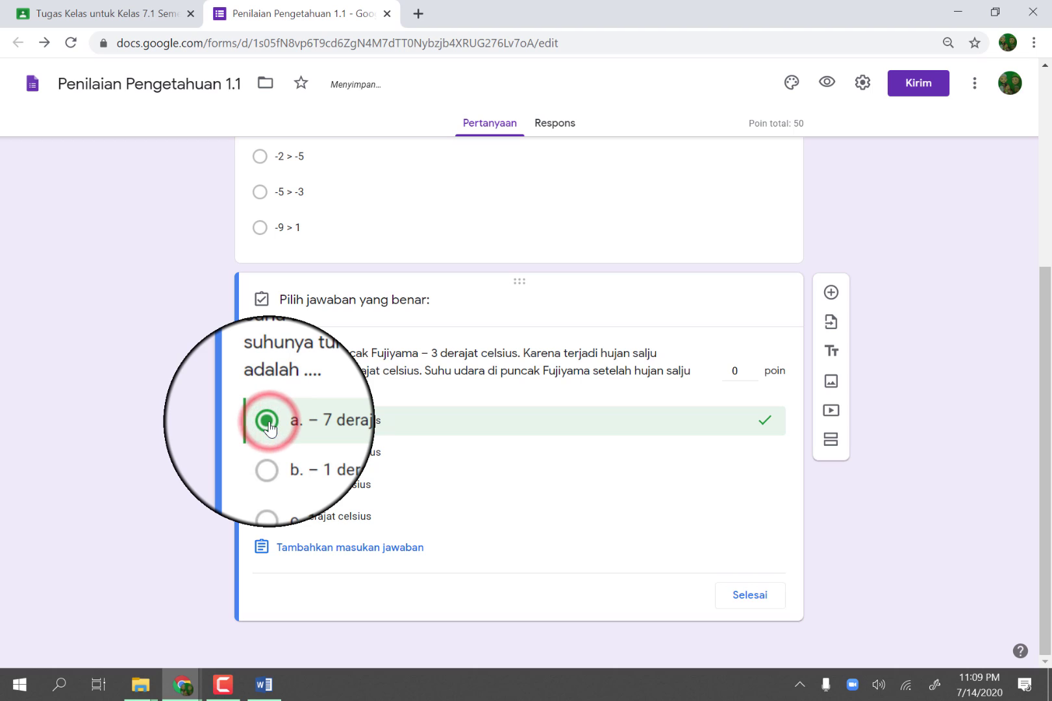
left_click(738, 371)
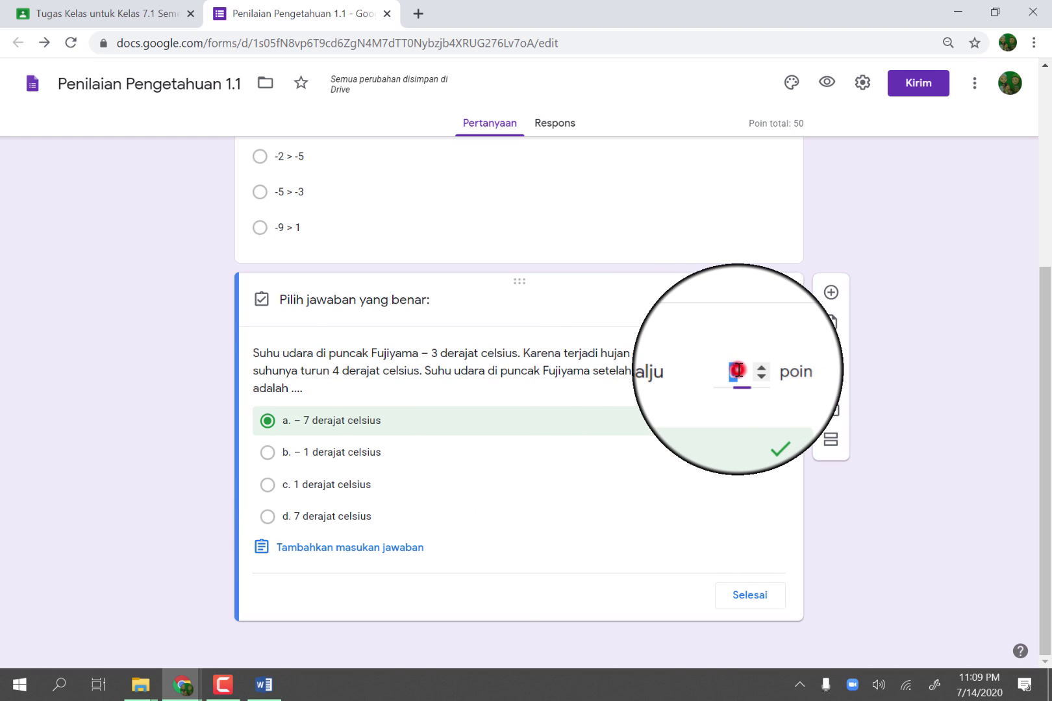
key("BackSpace")
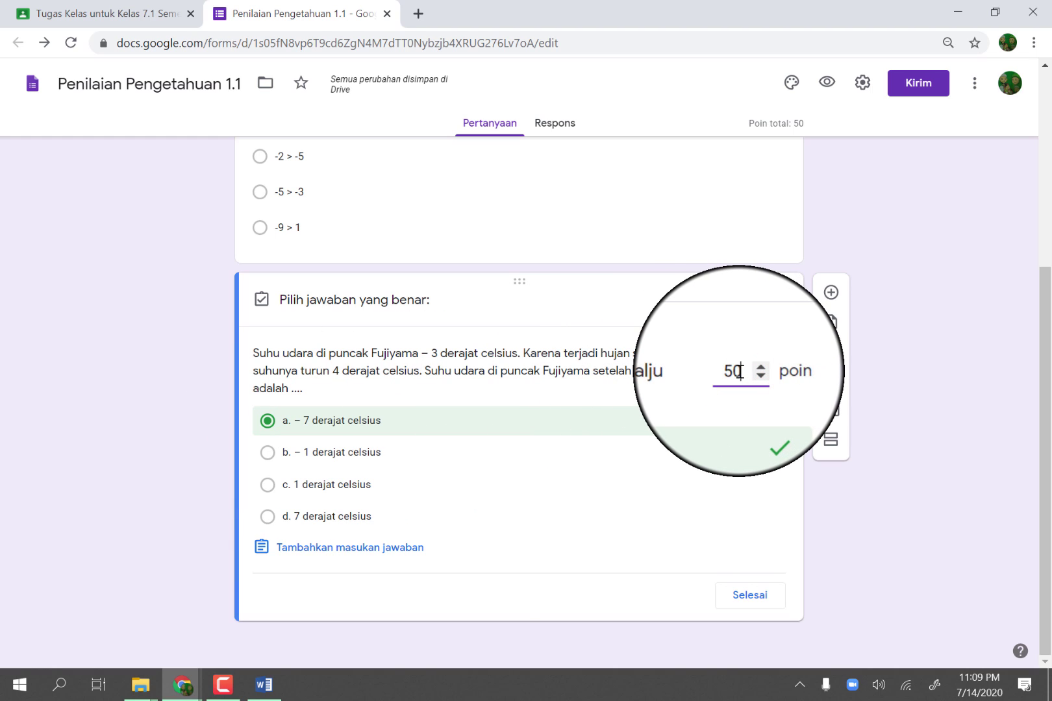
left_click(748, 596)
scroll(902, 538, "up", 4)
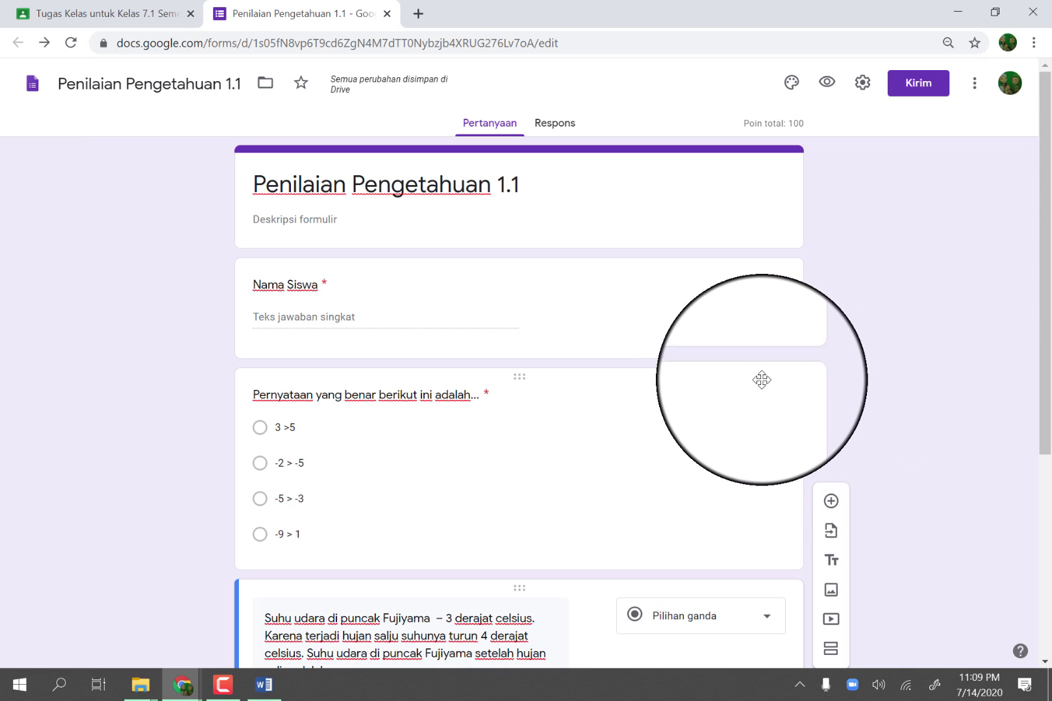
scroll(757, 378, "down", 3)
scroll(799, 416, "down", 1)
scroll(933, 516, "up", 5)
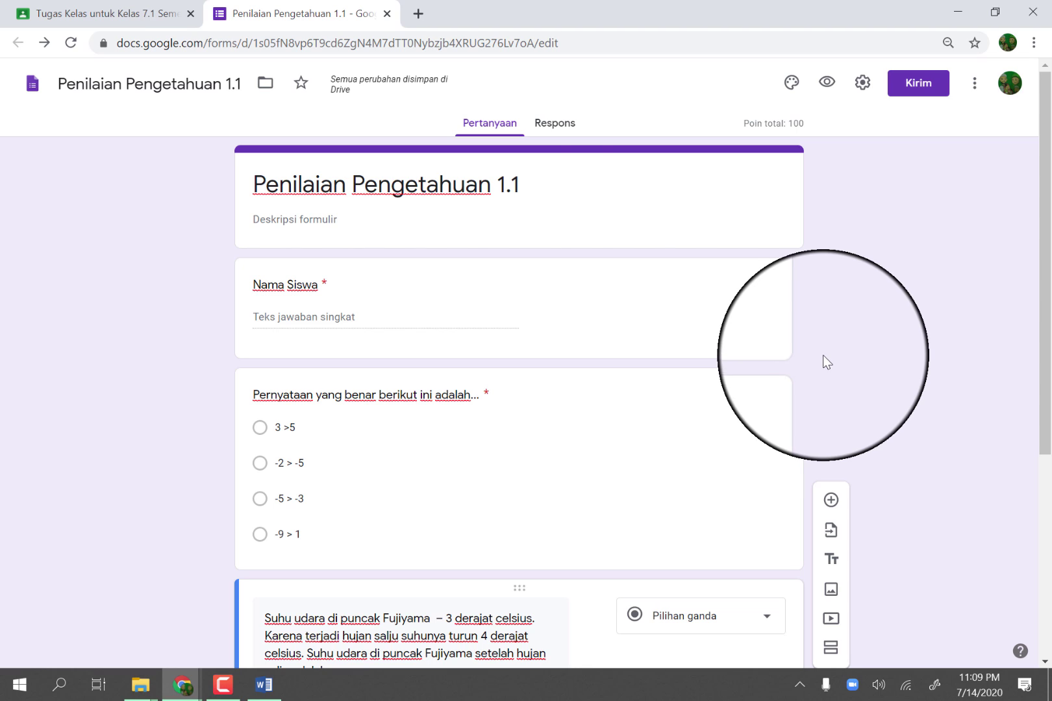
Switch back to the Google Classroom assignment and add Kelas 7.2 and Kelas 7.3 as recipients
left_click(94, 16)
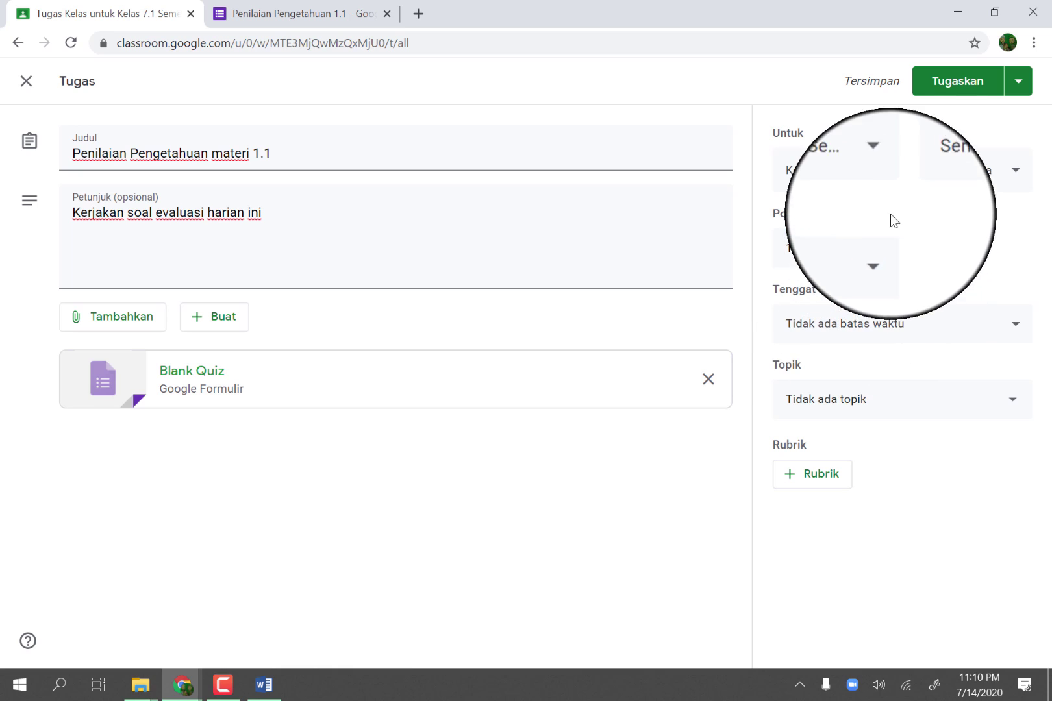
left_click(883, 174)
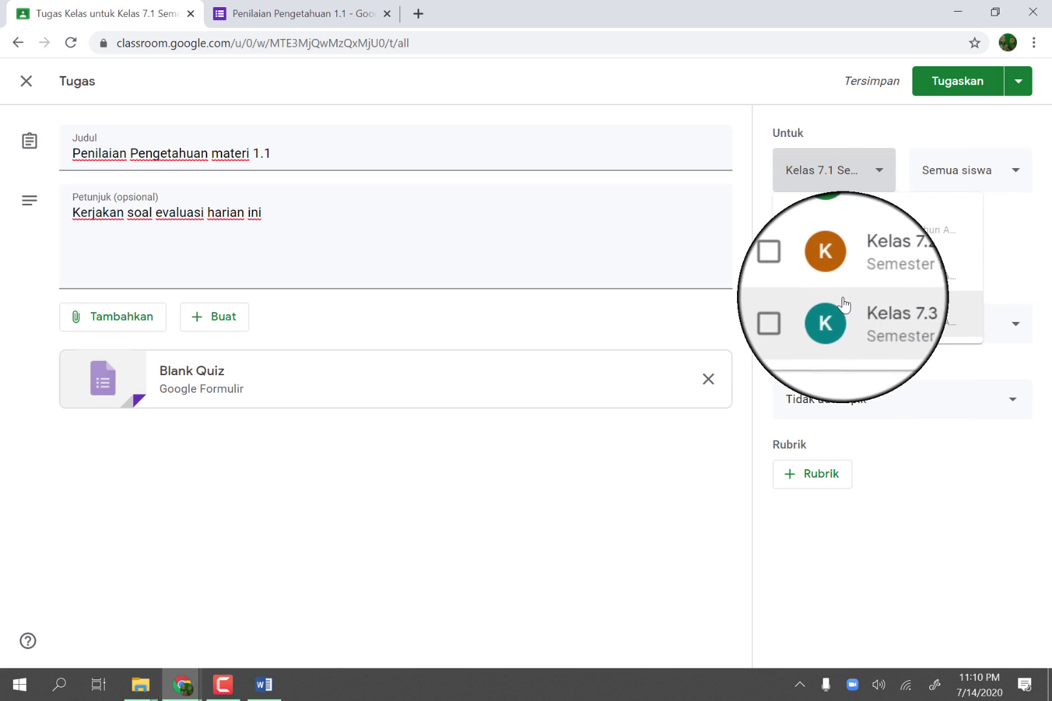
left_click(796, 273)
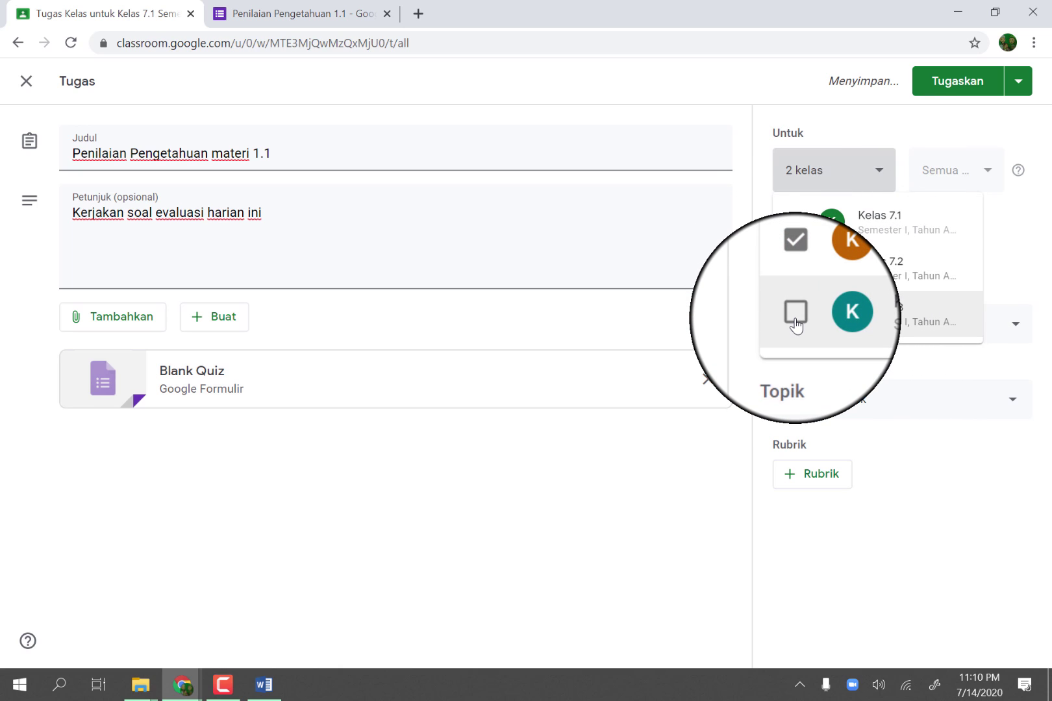
left_click(796, 315)
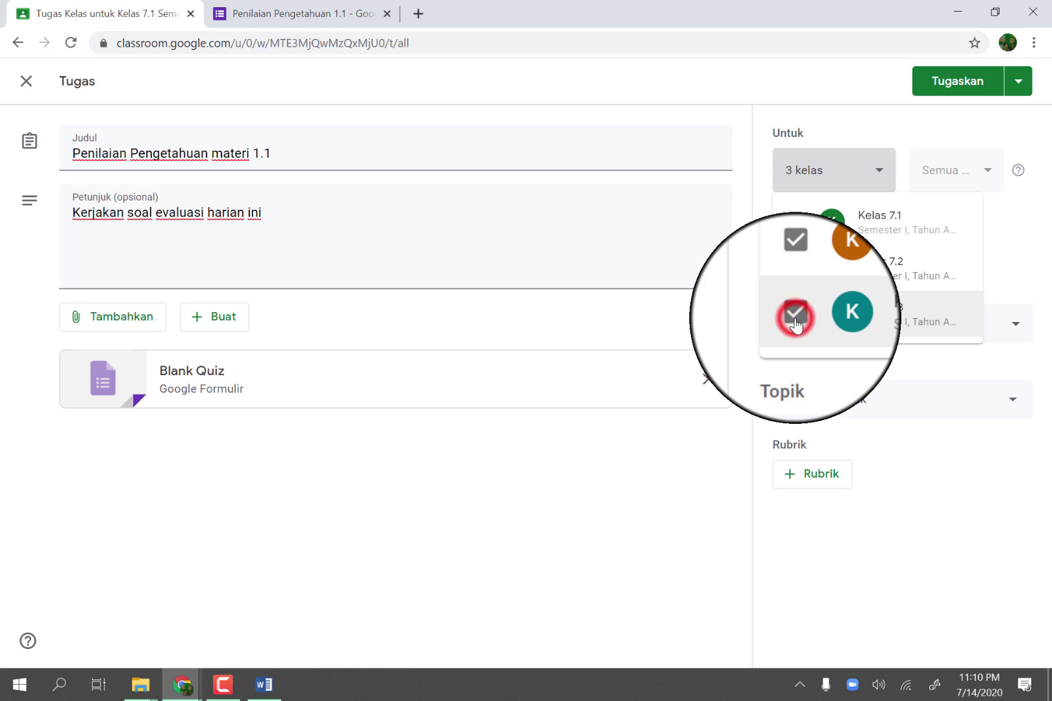
left_click(926, 534)
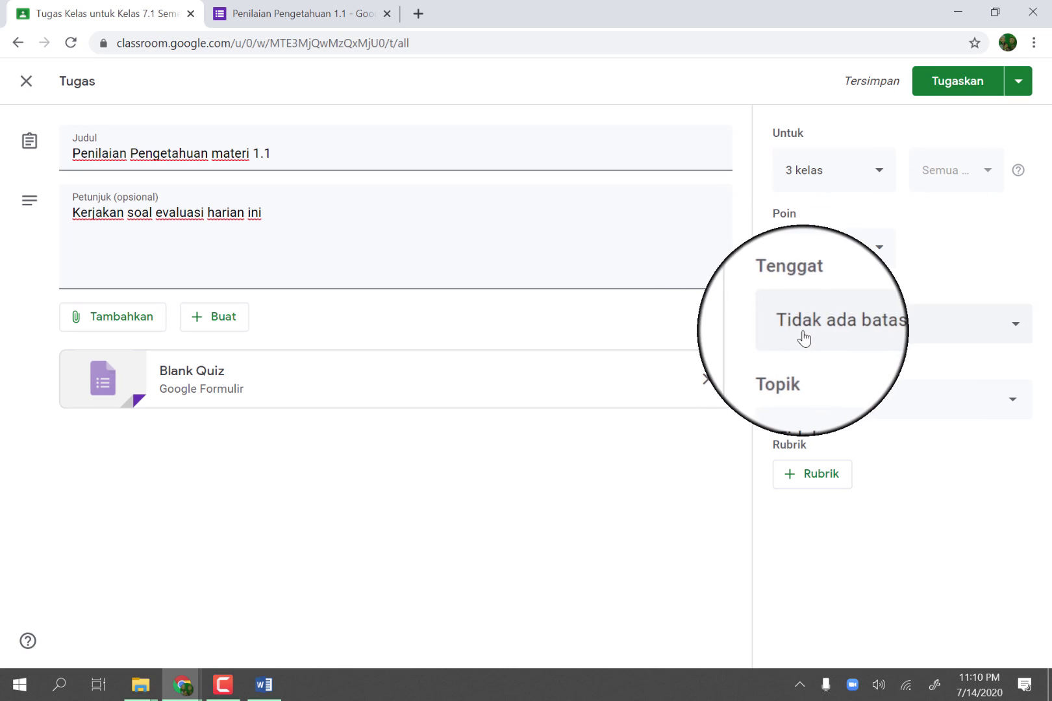
Set the assignment's due date to 18 Jul 2020
left_click(1017, 331)
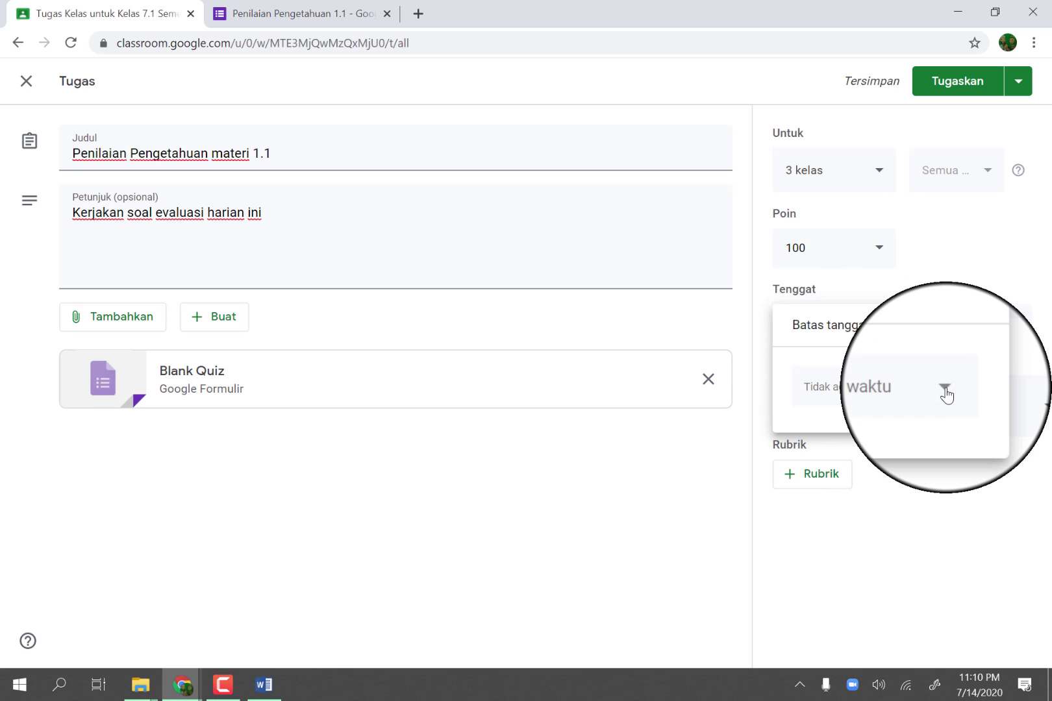
left_click(946, 393)
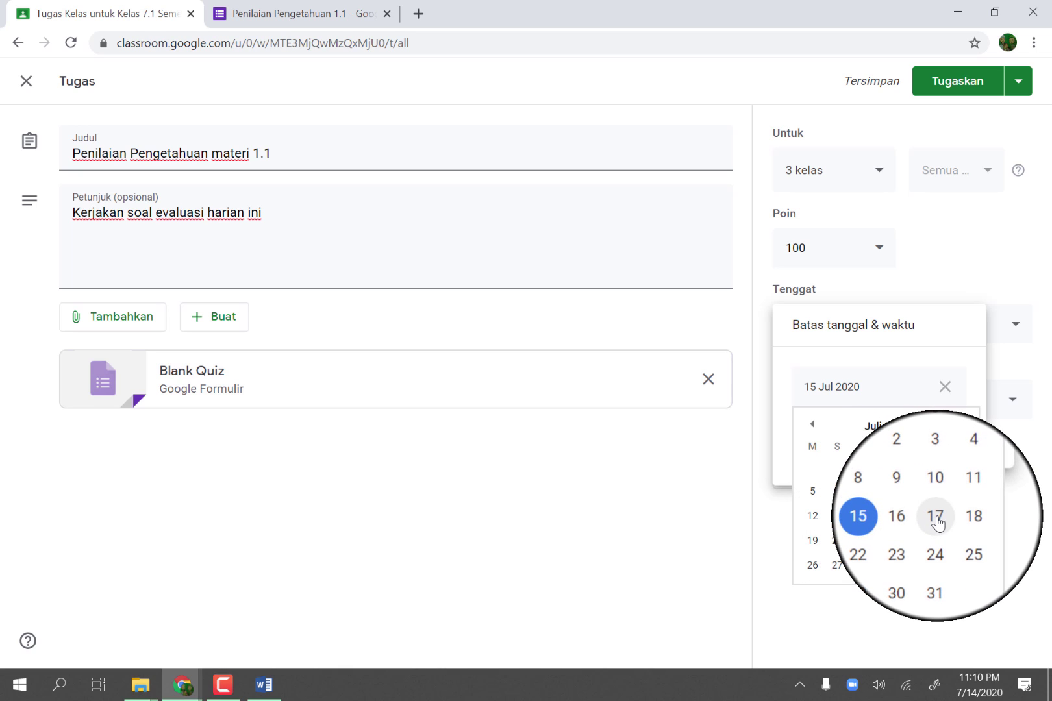
left_click(963, 522)
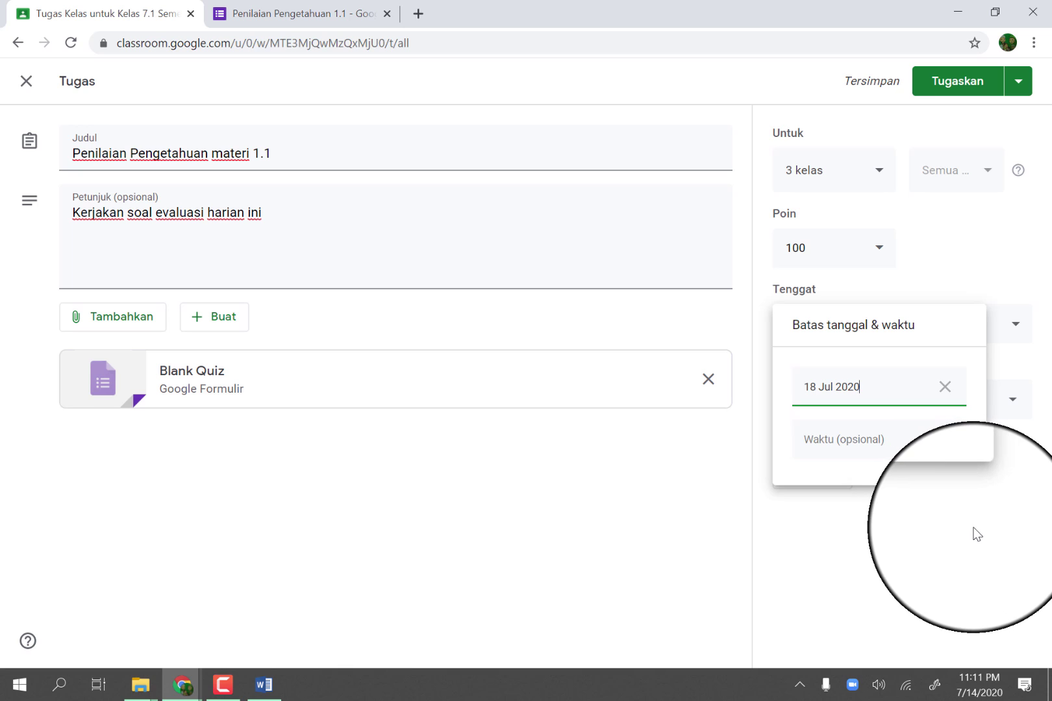
left_click(976, 534)
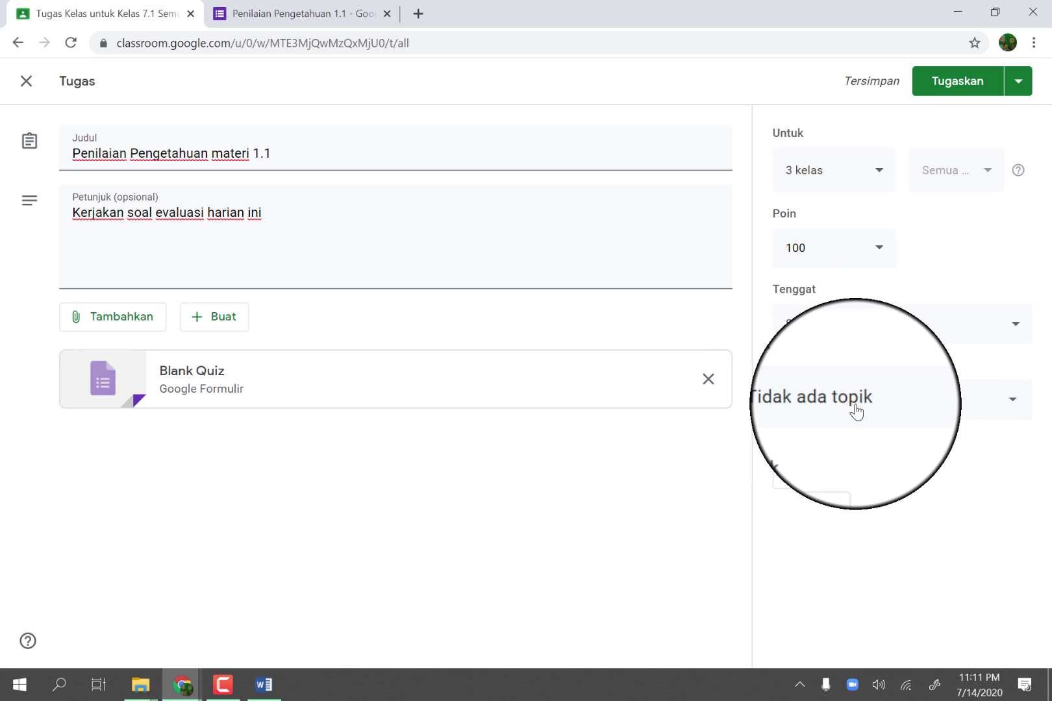
Create the topic "EVALUASI HARIAN" for the assignment and assign it to the three classes
left_click(1015, 406)
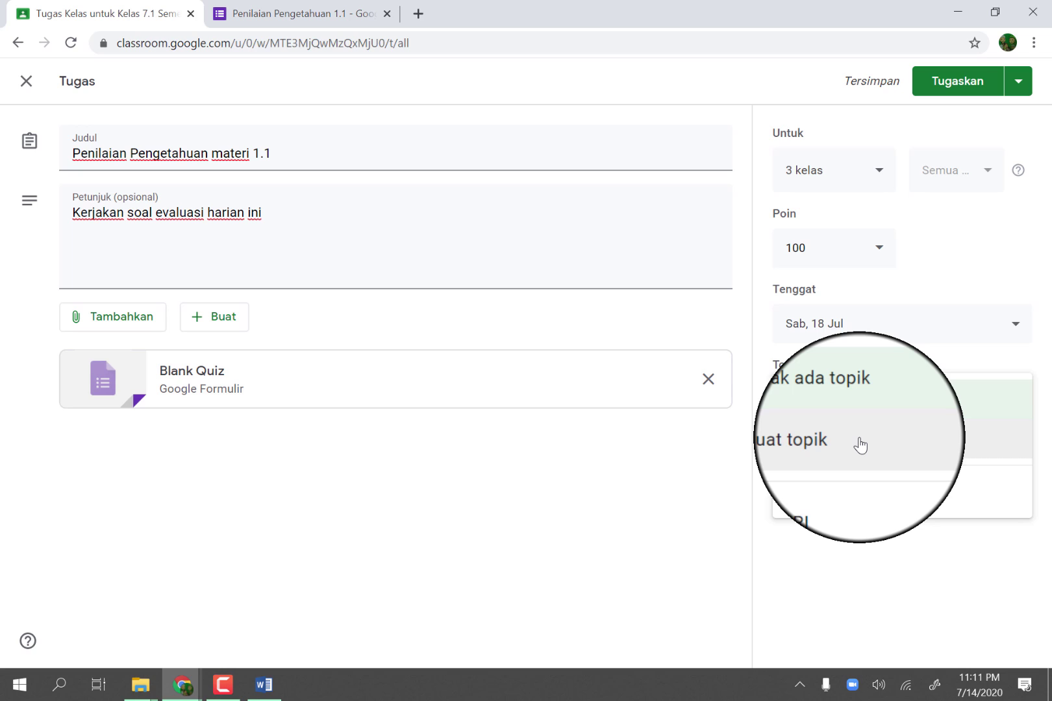
left_click(860, 445)
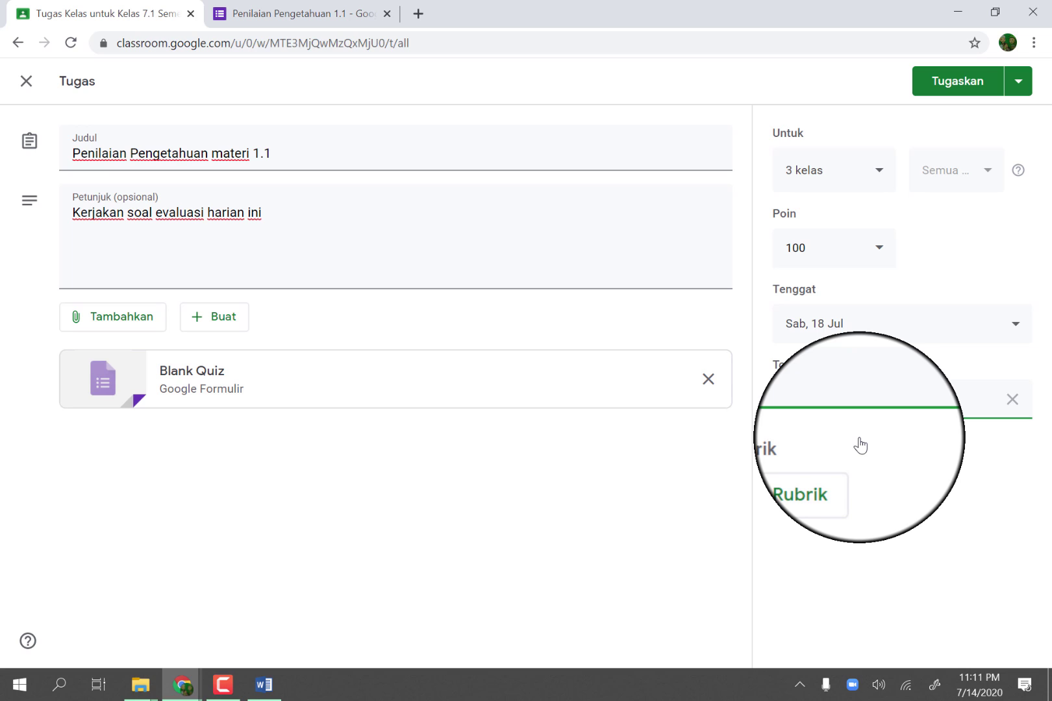
type("EVALUASI")
type(" HARIAN")
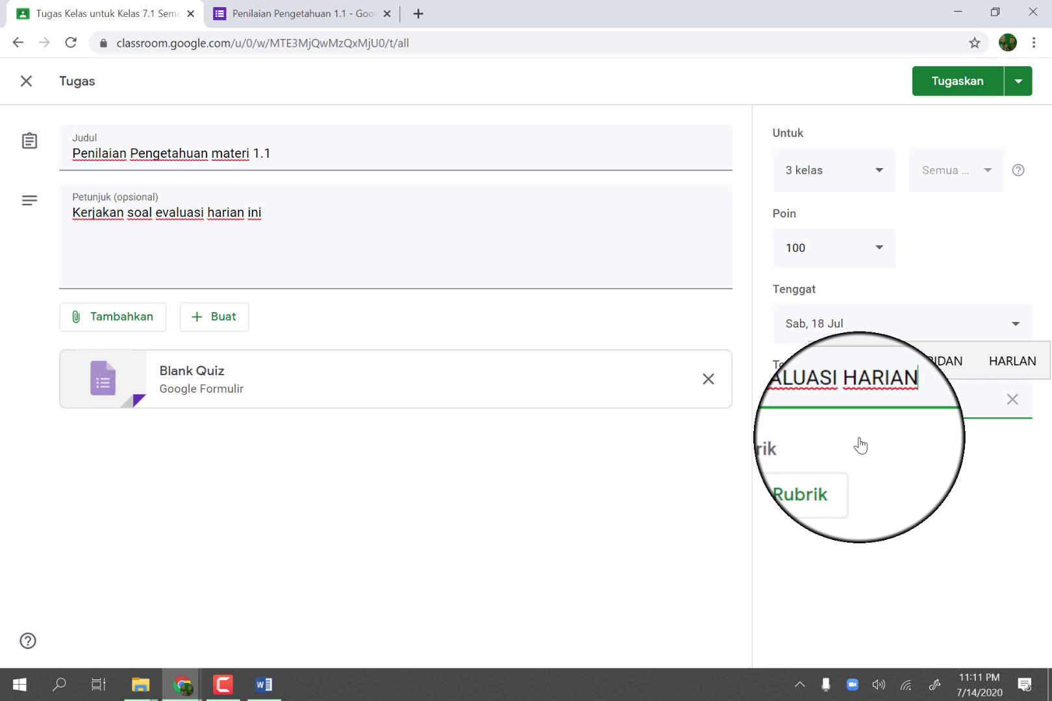
left_click(934, 506)
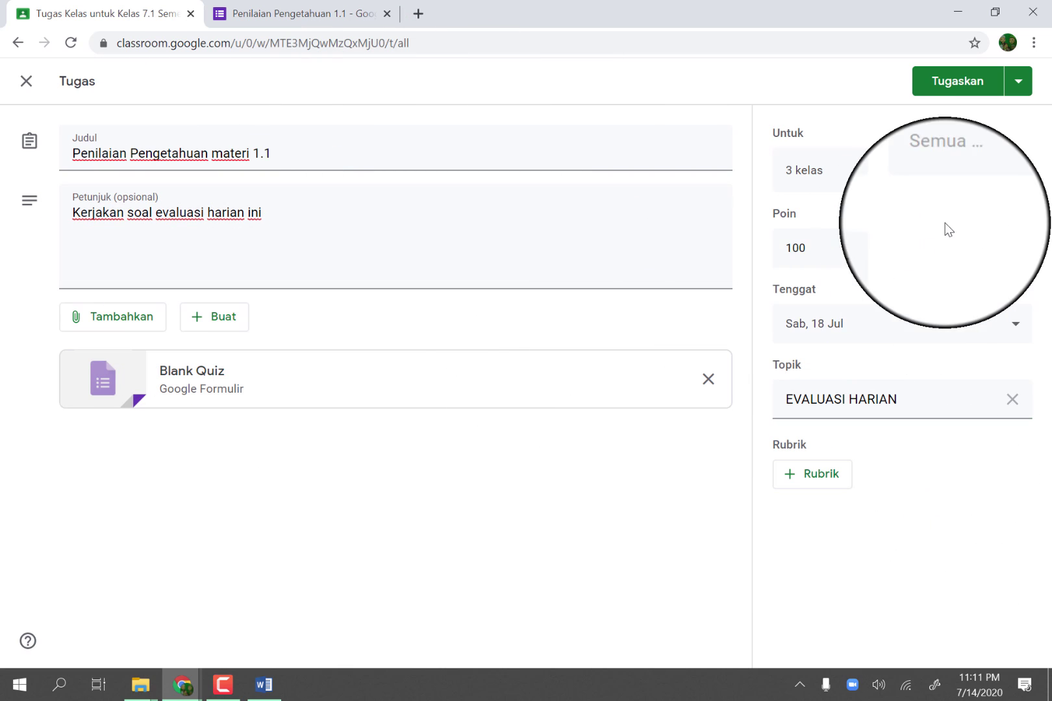
left_click(957, 85)
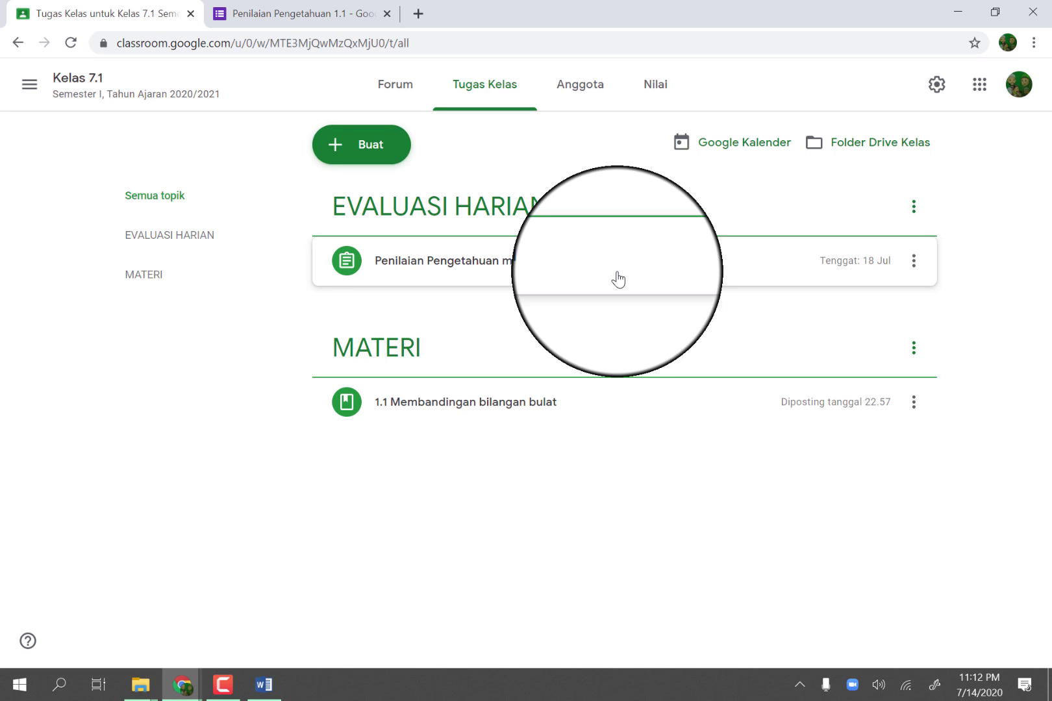
Start a new assignment (Tugas) in Kelas 7.1
left_click(336, 147)
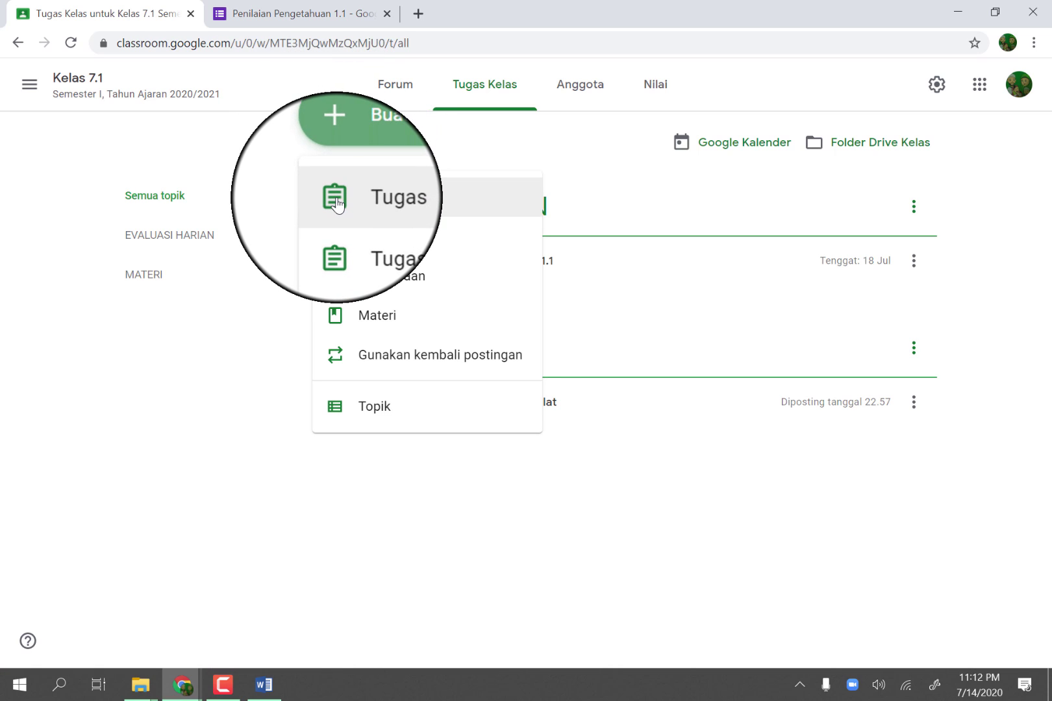
left_click(337, 204)
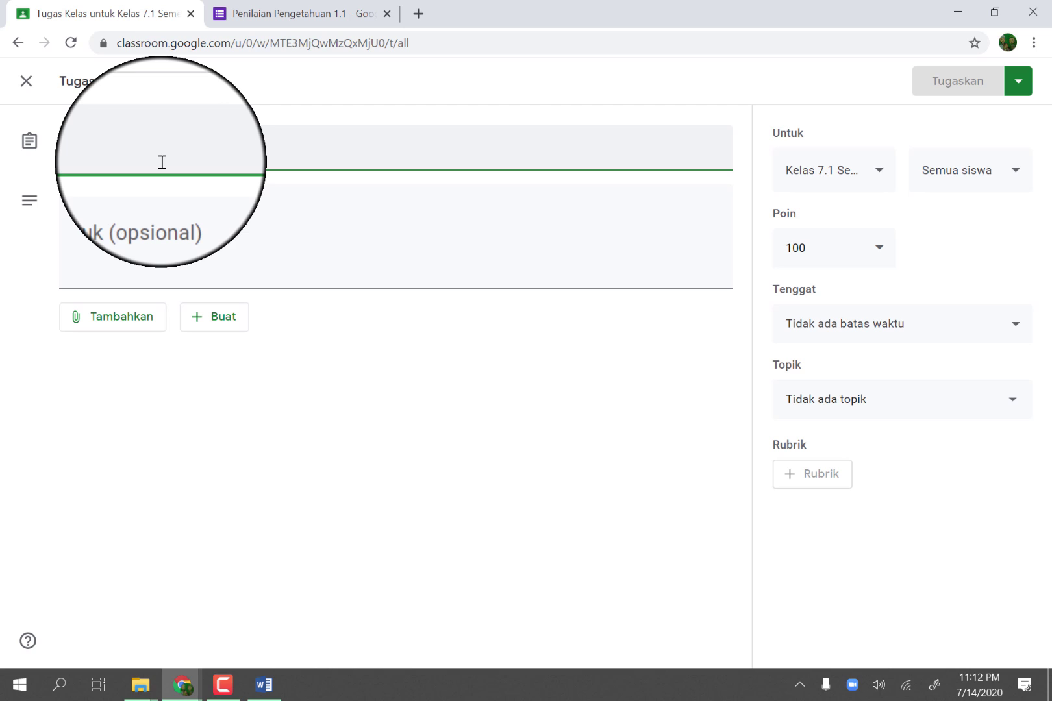
type("PENILAIAN")
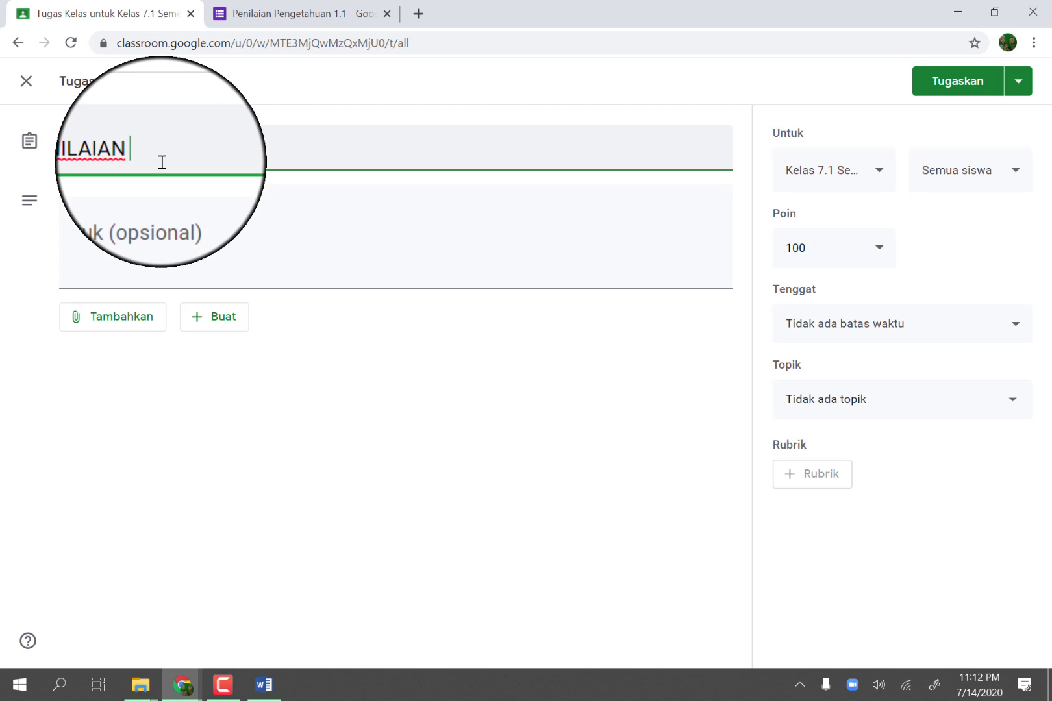
key("BackSpace")
key("BackSpace")
key("BackSpace")
key("BackSpace")
key("BackSpace")
key("BackSpace")
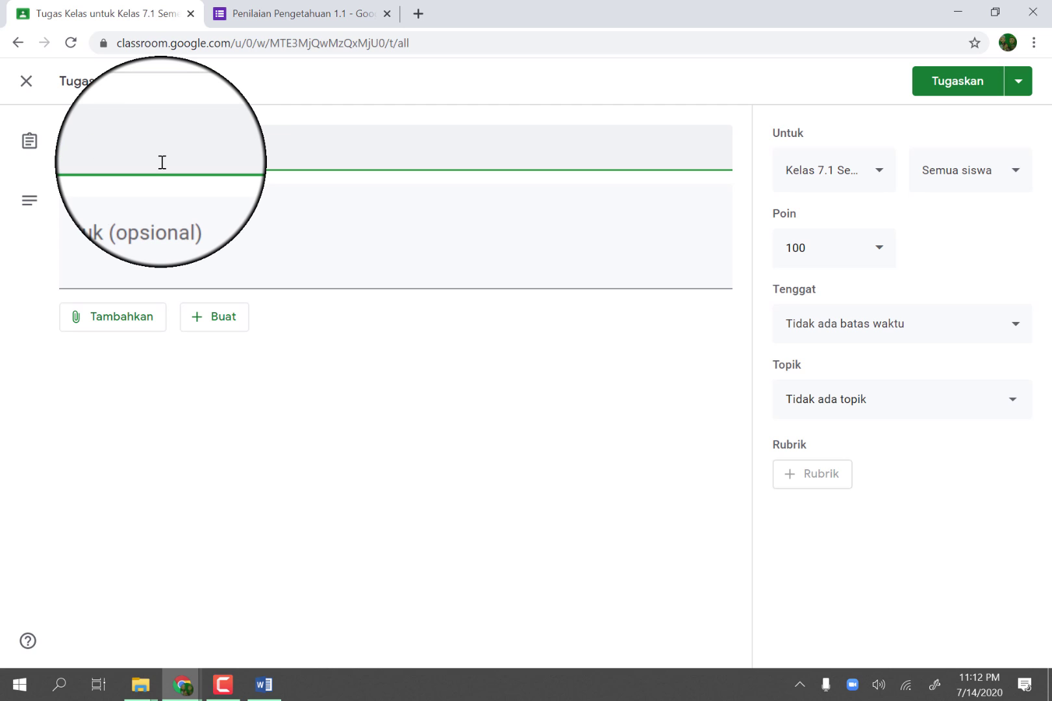
key("BackSpace")
key("BackSpace")
key("BackSpace")
Title the assignment "Penilaian Ketrampilan 1.1"
type("Penilaia")
type("n ")
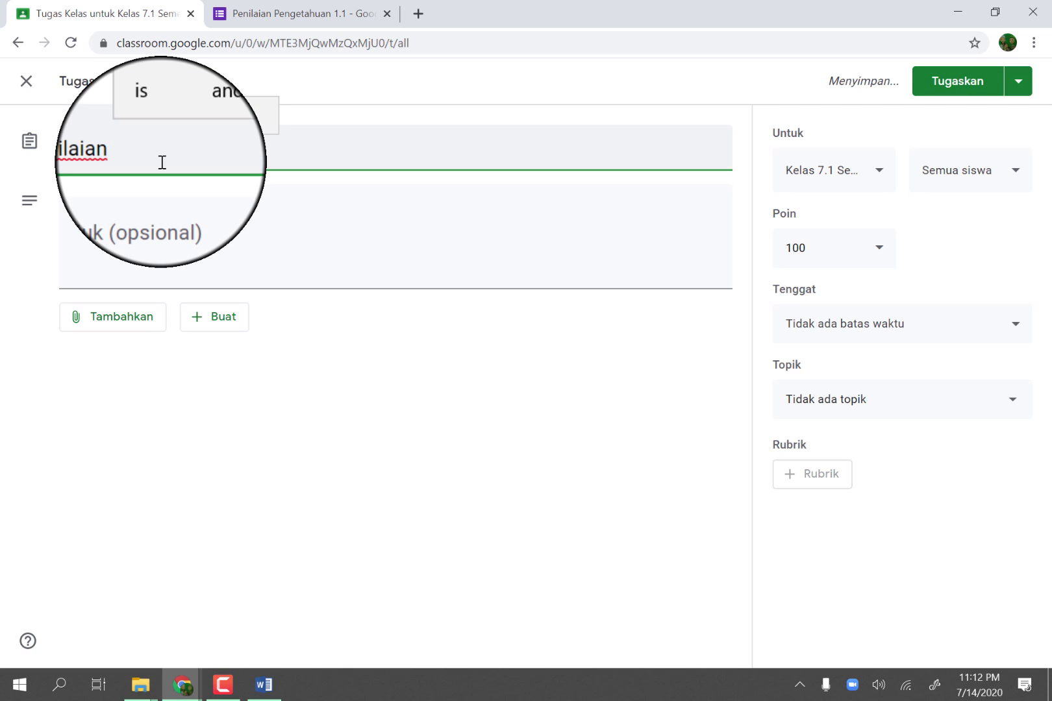
type("Ketramp")
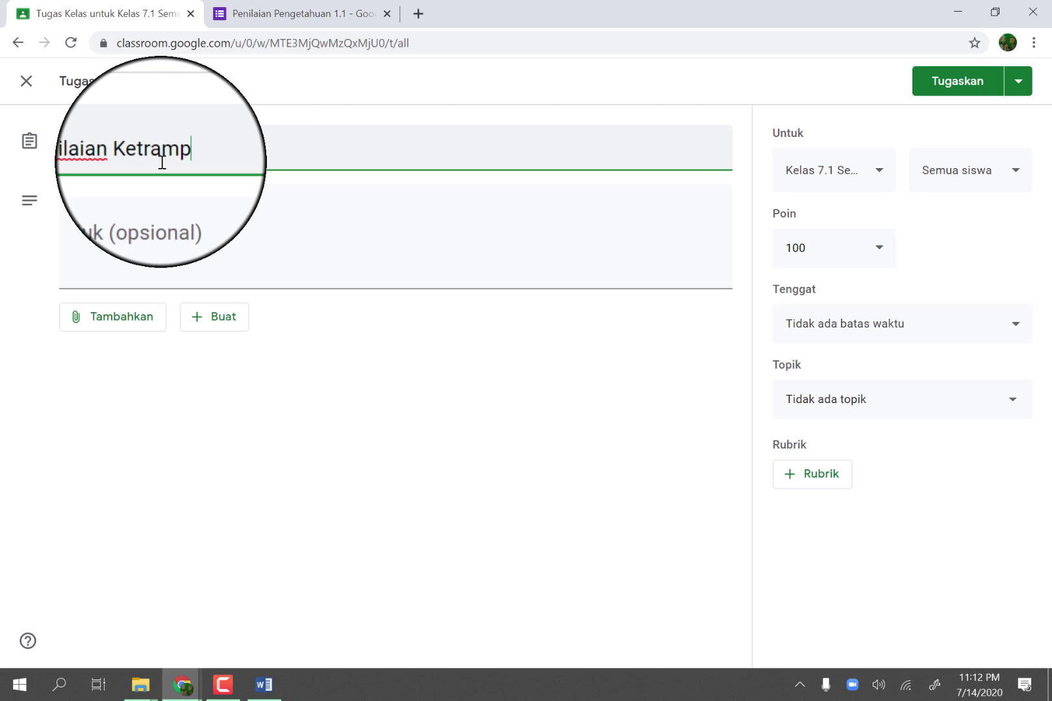
type("ialn")
key("BackSpace")
key("BackSpace")
key("BackSpace")
type("lan ")
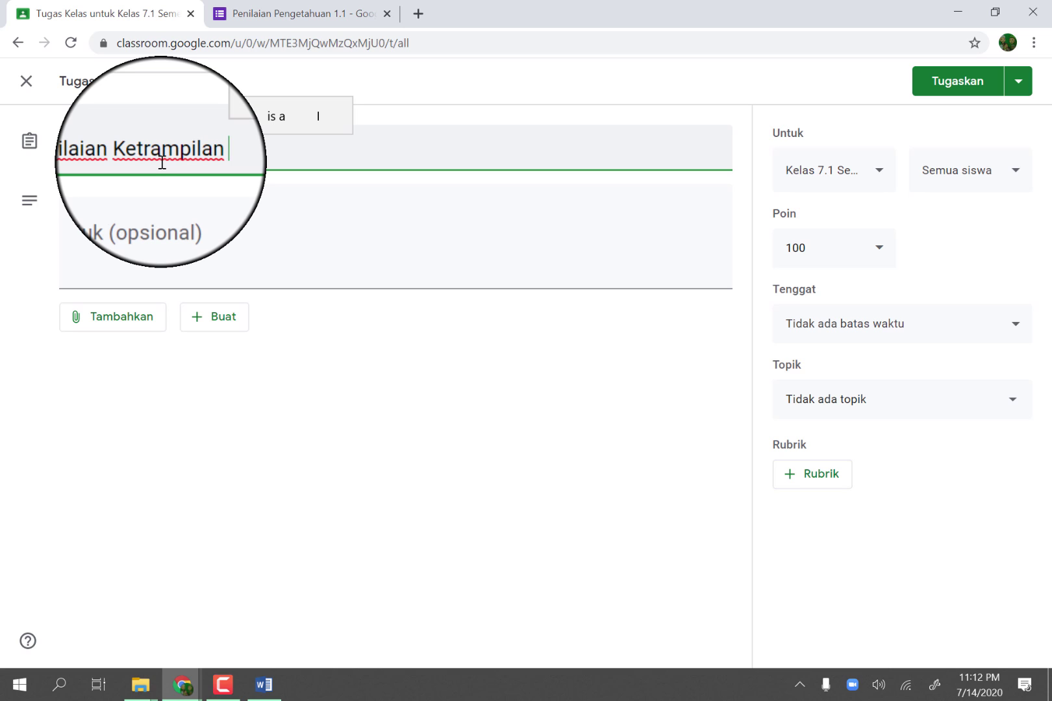
type("1.1")
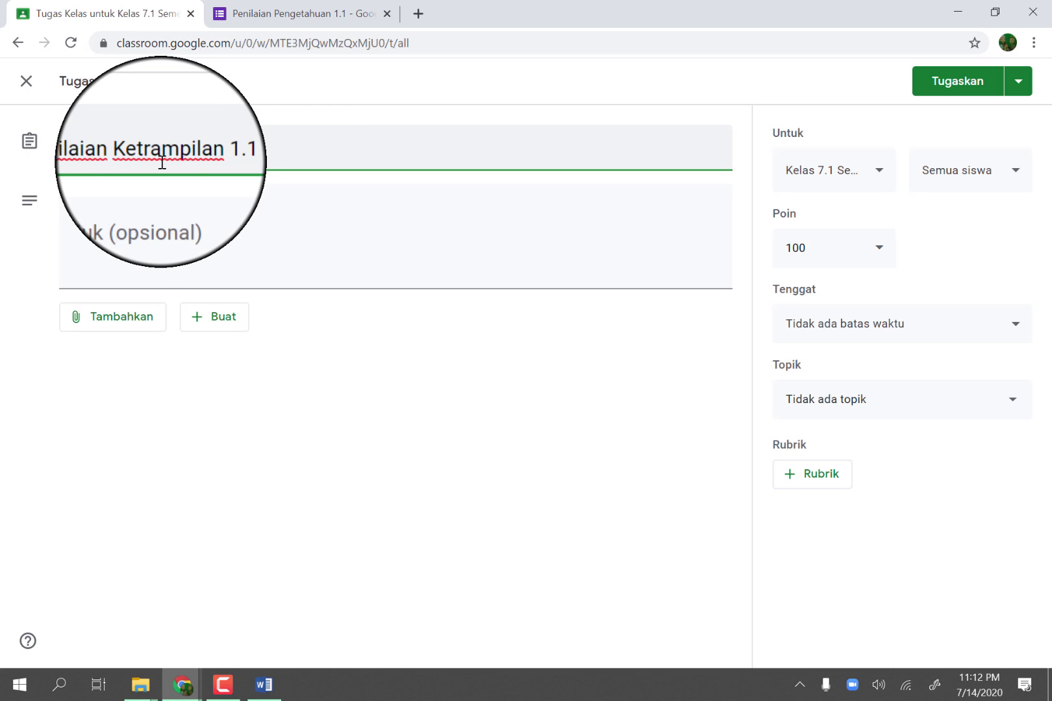
Enter "Kerjakan tugas berikut" as the assignment's instructions
left_click(117, 203)
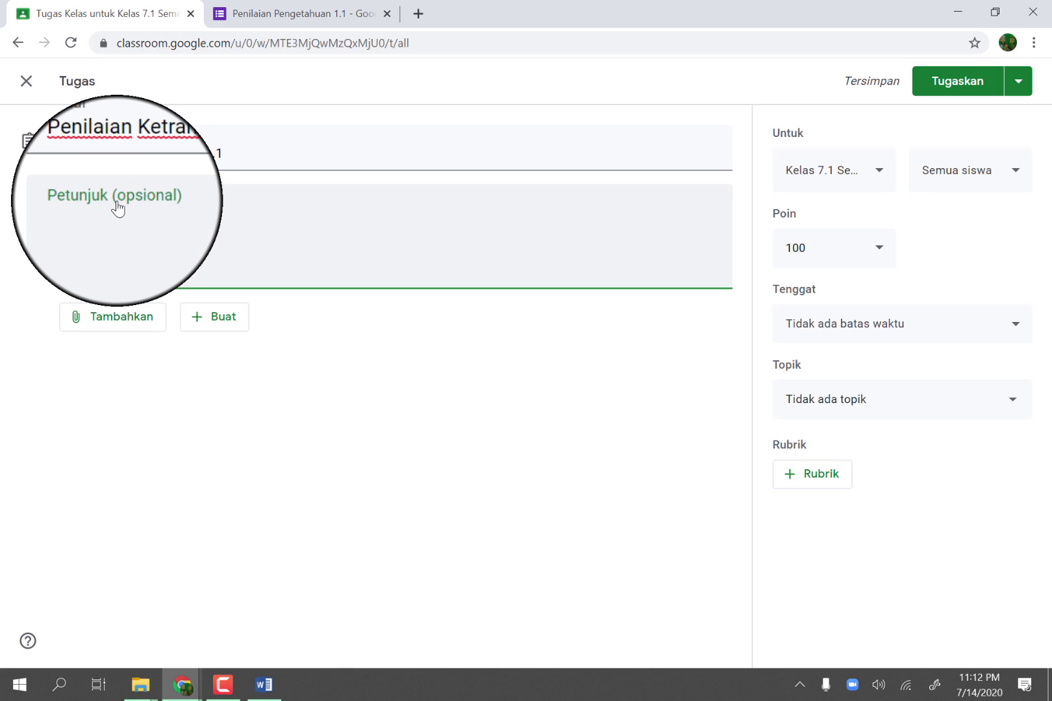
type("Ke")
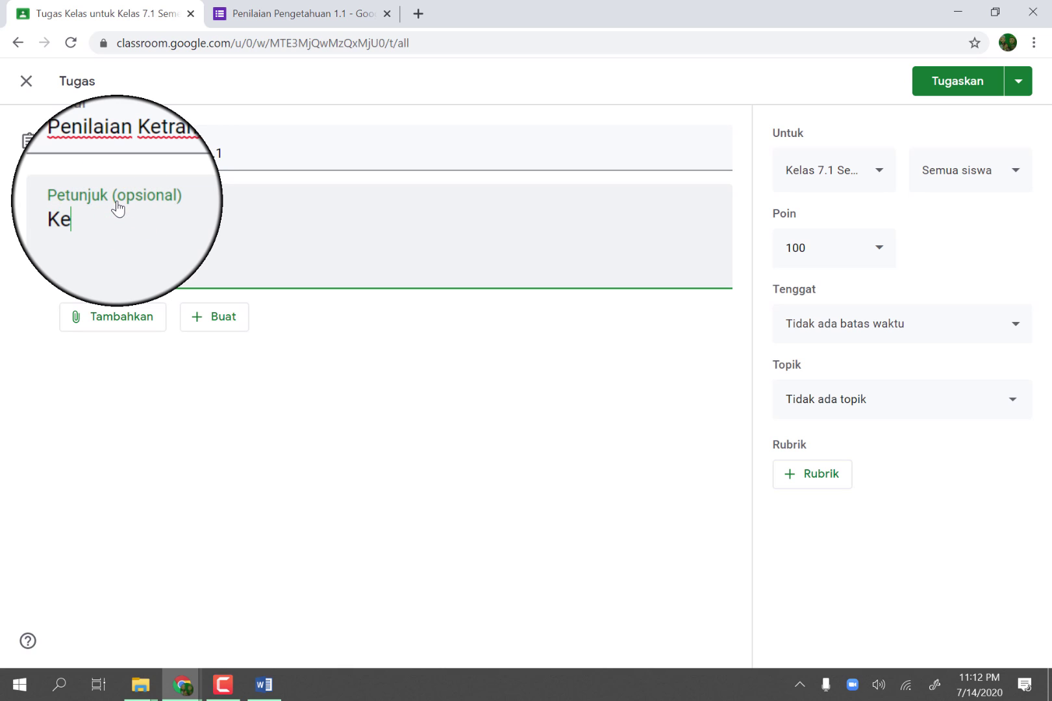
type("rjakan tugas")
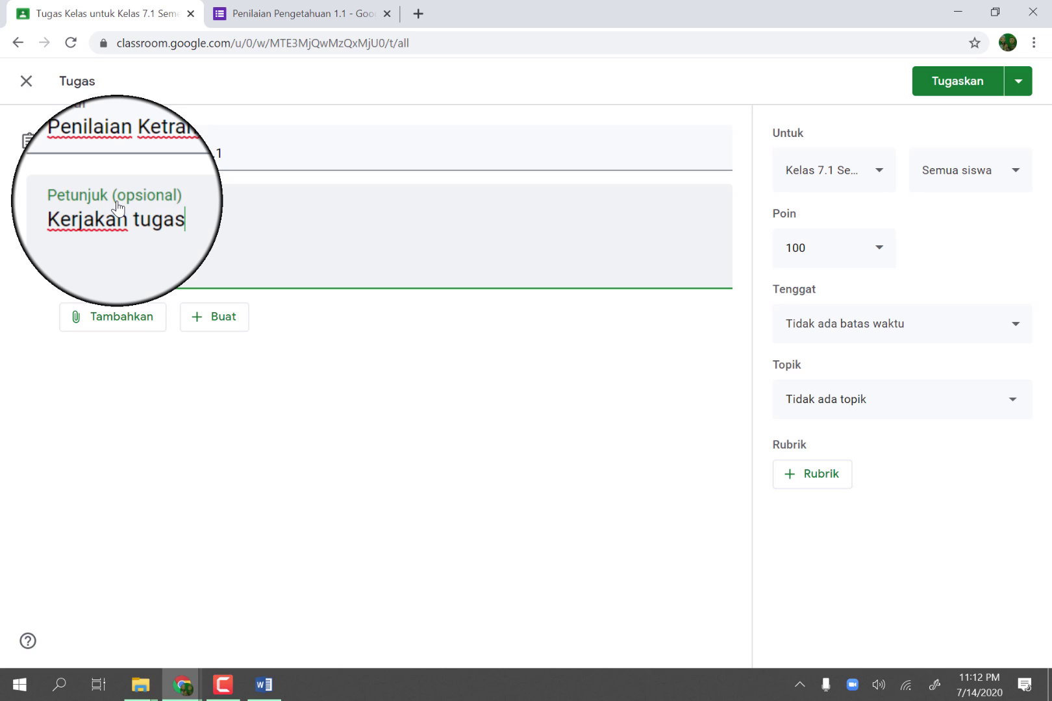
type(" berikut")
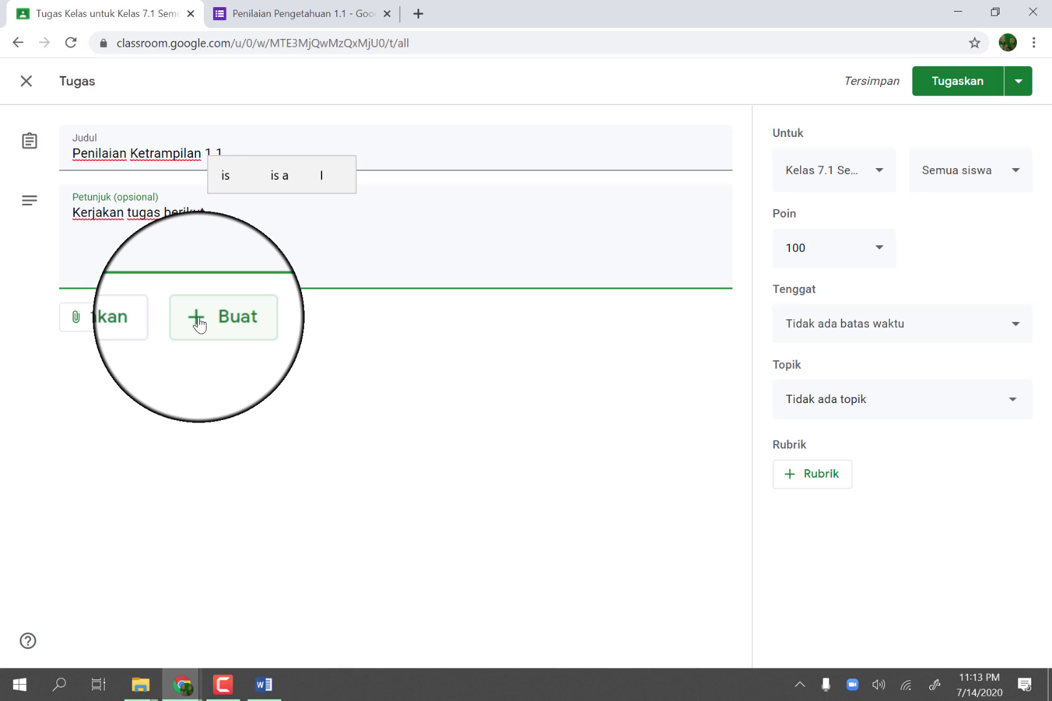
Upload the Word file "Rancangan Pembelajaran Jarak jauh (PJJ) Era New Era" from the Bahan Google Form folder as the assignment's attachment
left_click(136, 317)
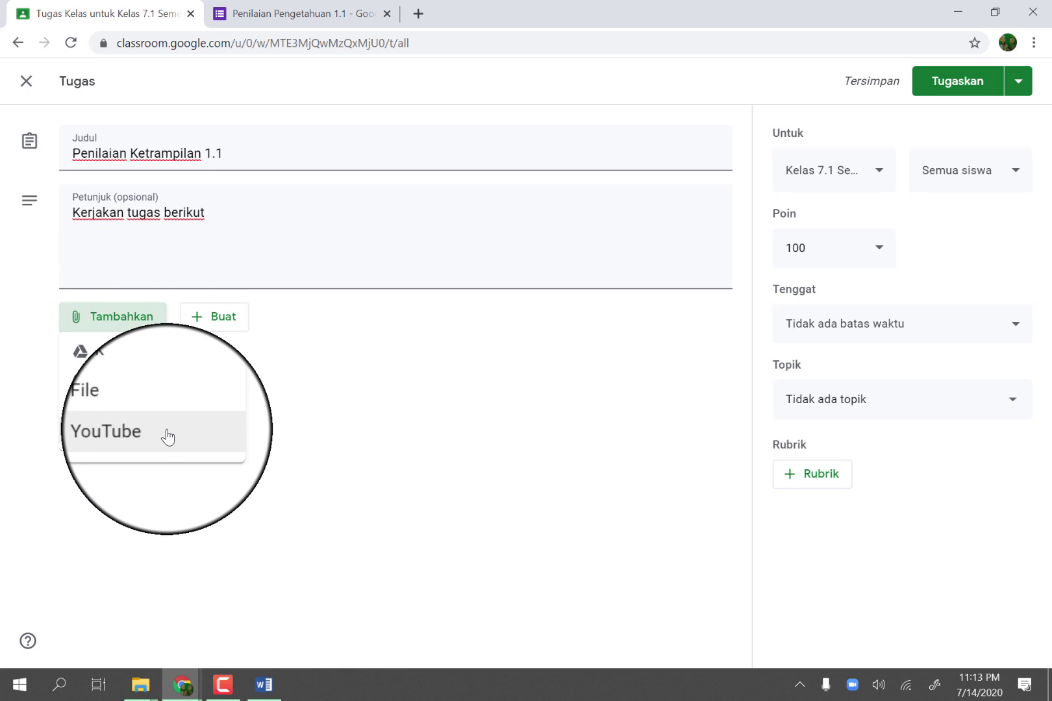
left_click(122, 409)
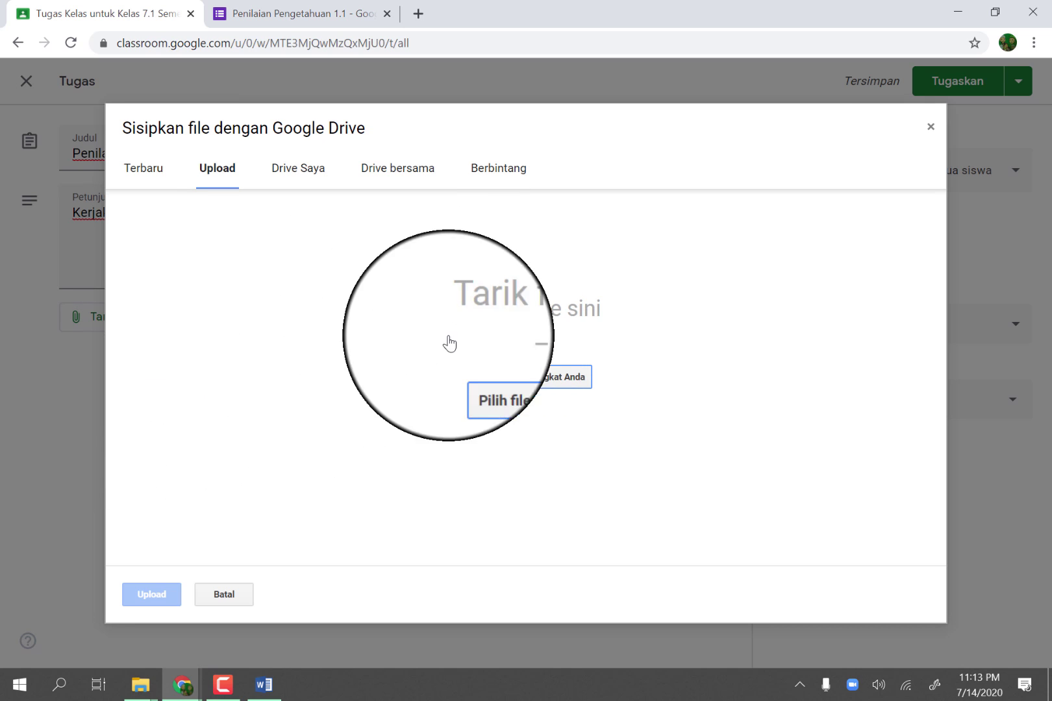
left_click(509, 381)
left_click(508, 383)
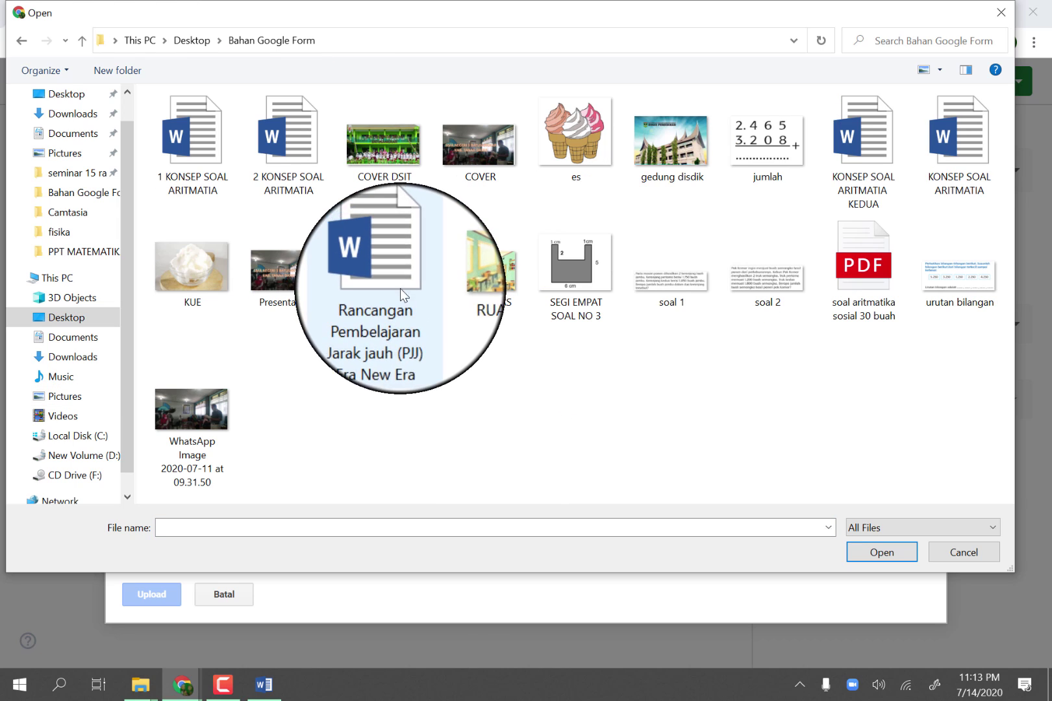
left_click(393, 268)
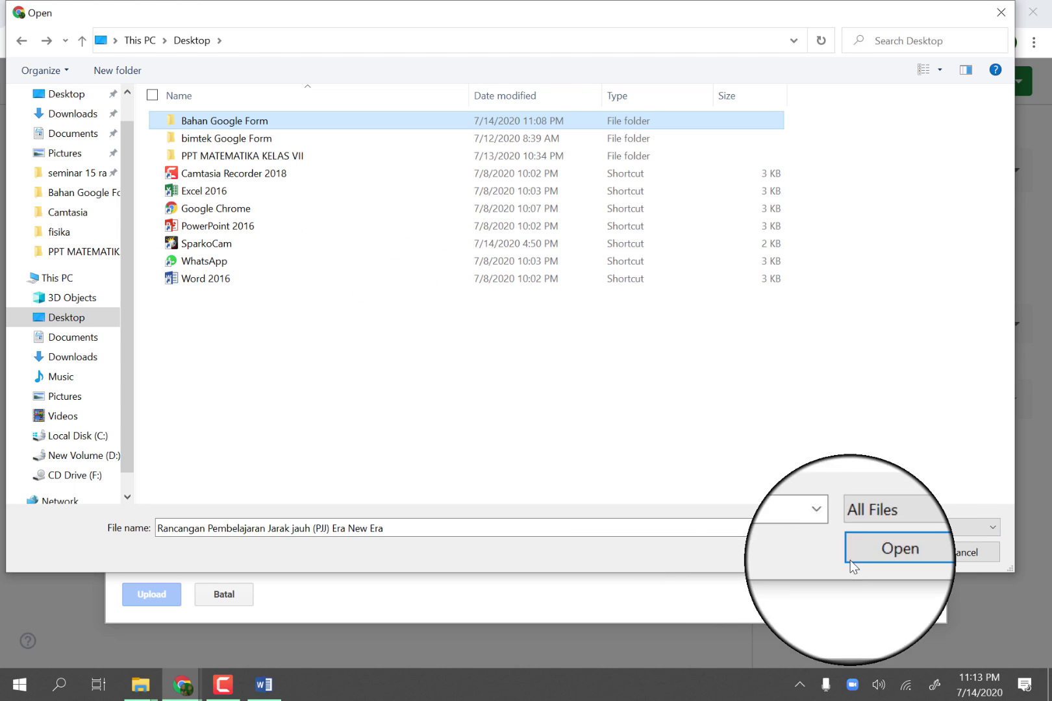
left_click(894, 555)
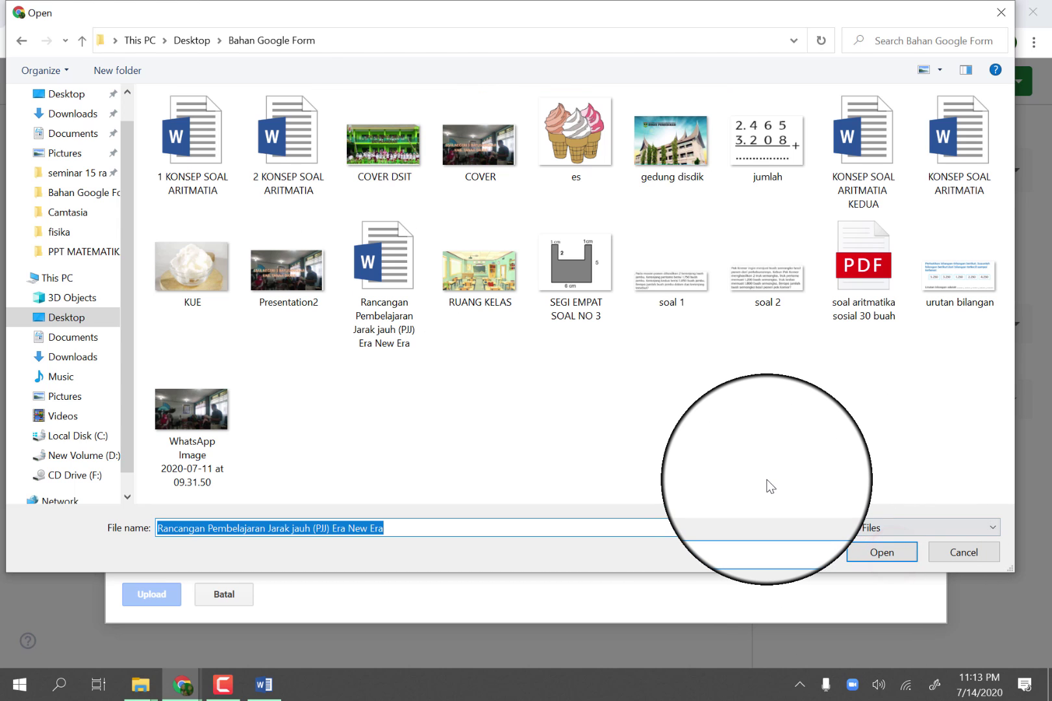
left_click(894, 557)
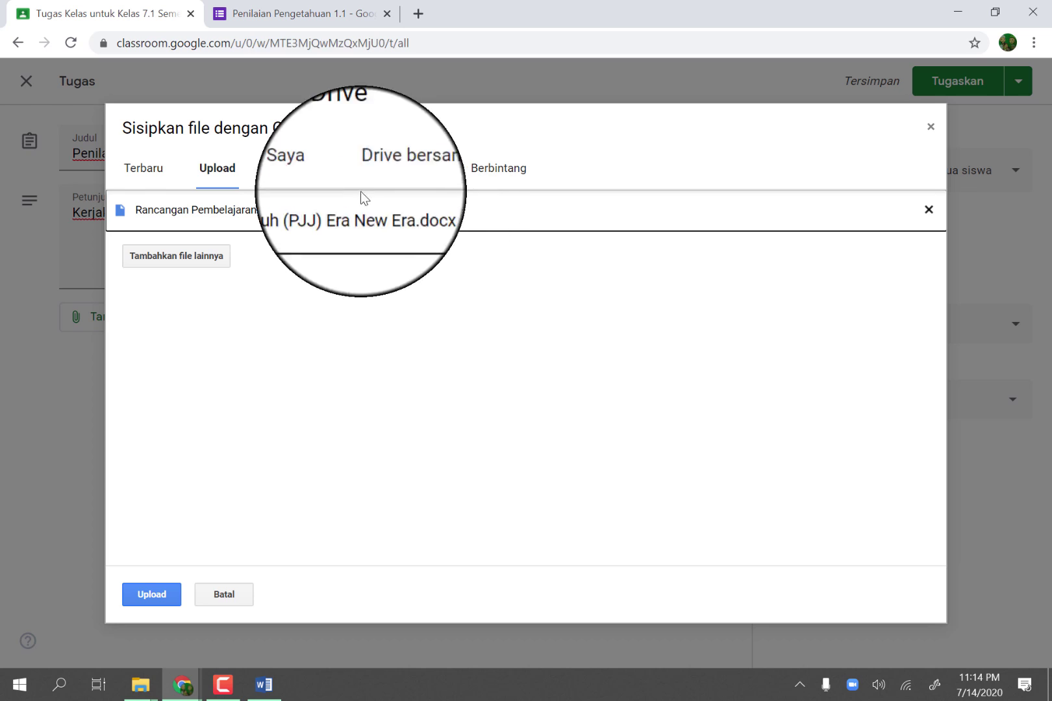
left_click(149, 596)
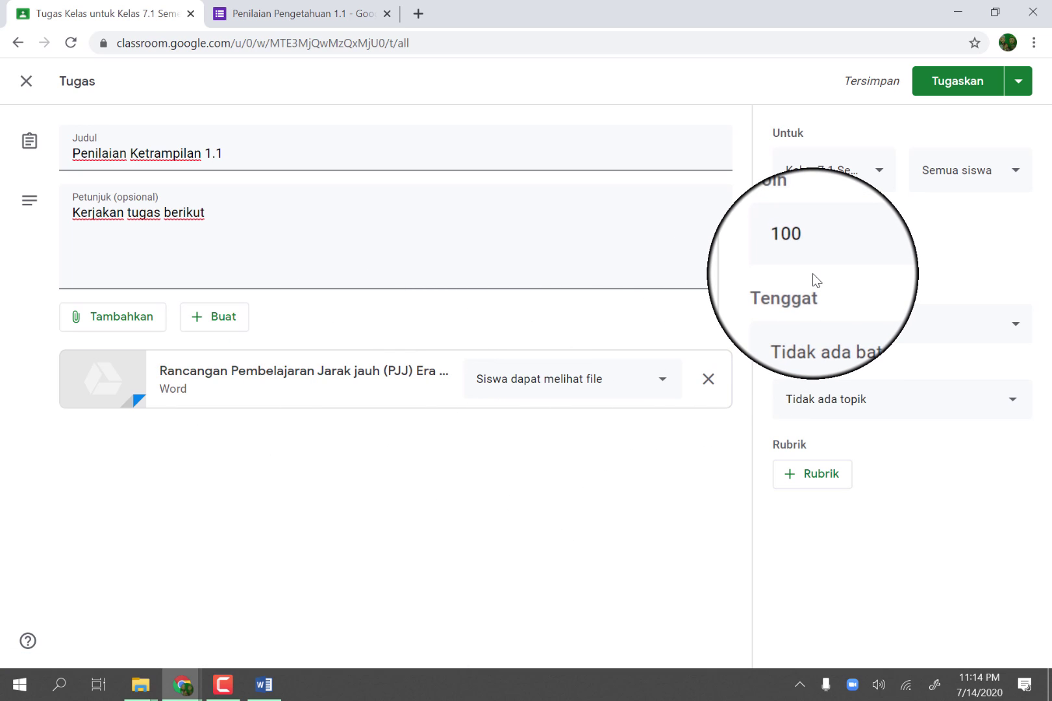
Add Kelas 7.2 and Kelas 7.3 as recipients of the Penilaian Ketrampilan 1.1 assignment
left_click(879, 171)
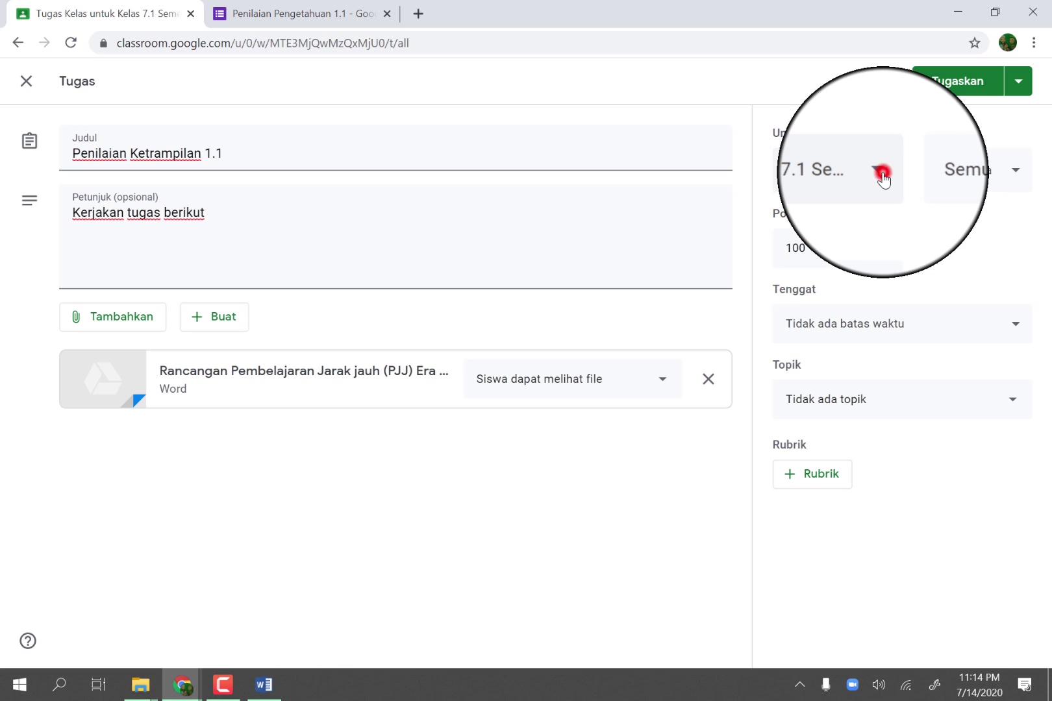
left_click(795, 267)
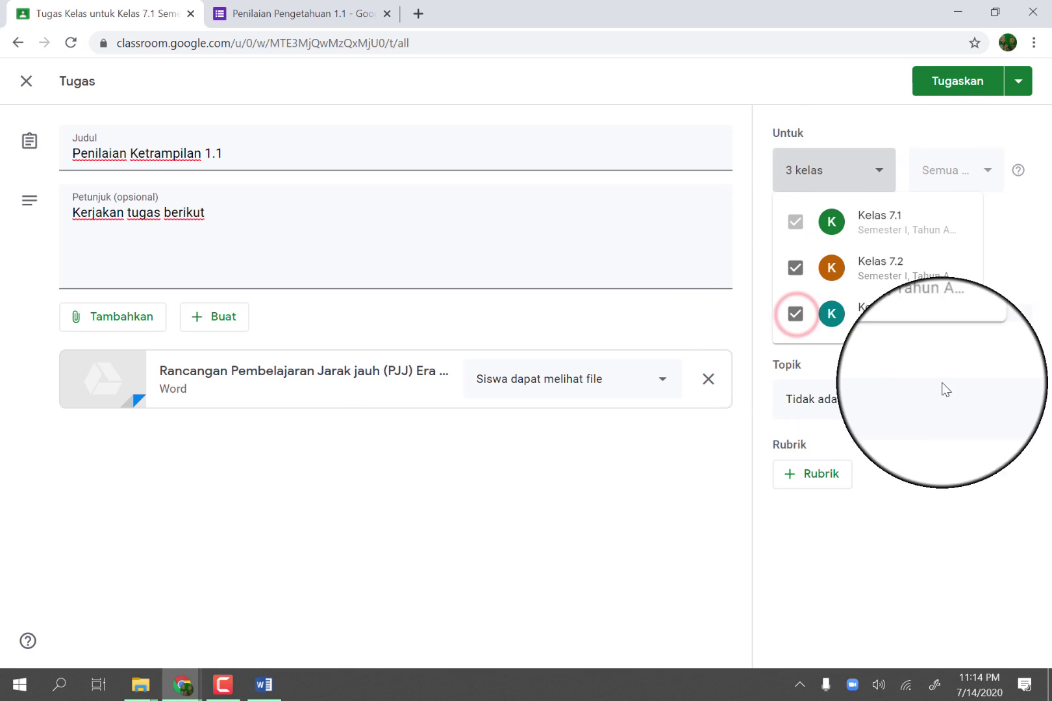
left_click(985, 359)
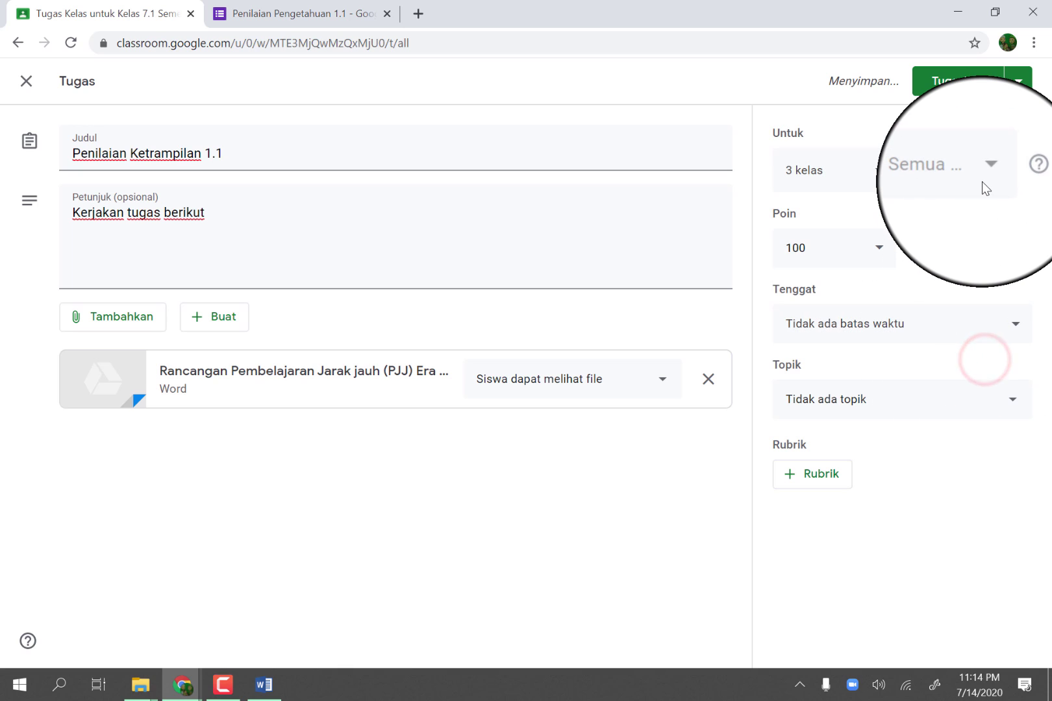
Set the due date of the Penilaian Ketrampilan 1.1 assignment to 18 Jul 2020
left_click(1022, 333)
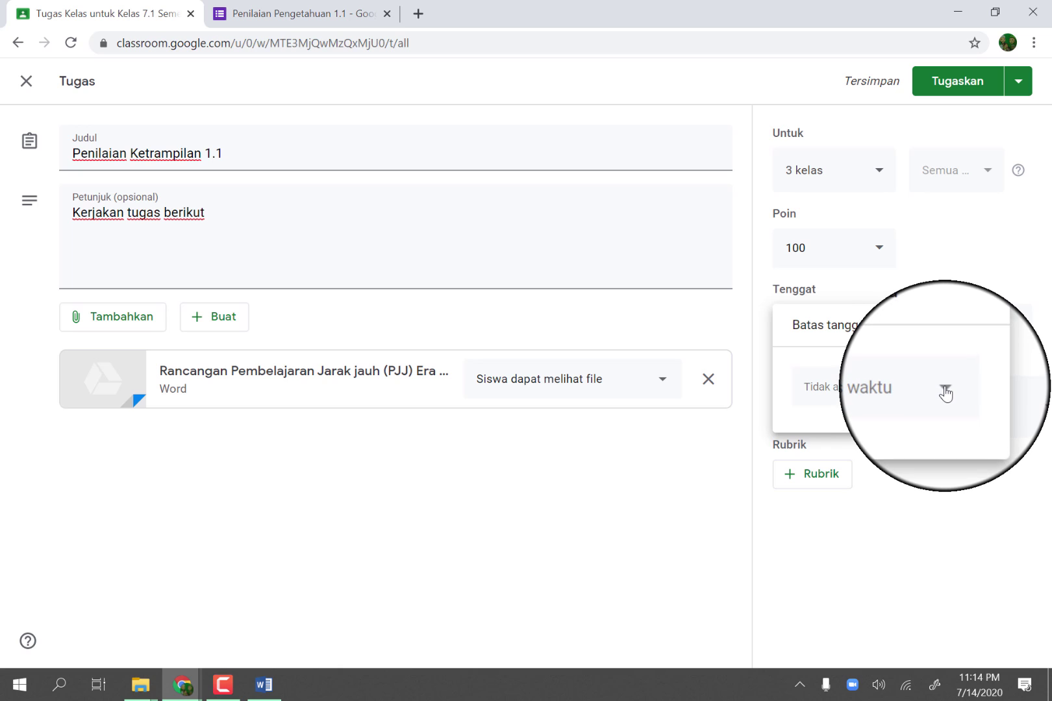
left_click(944, 389)
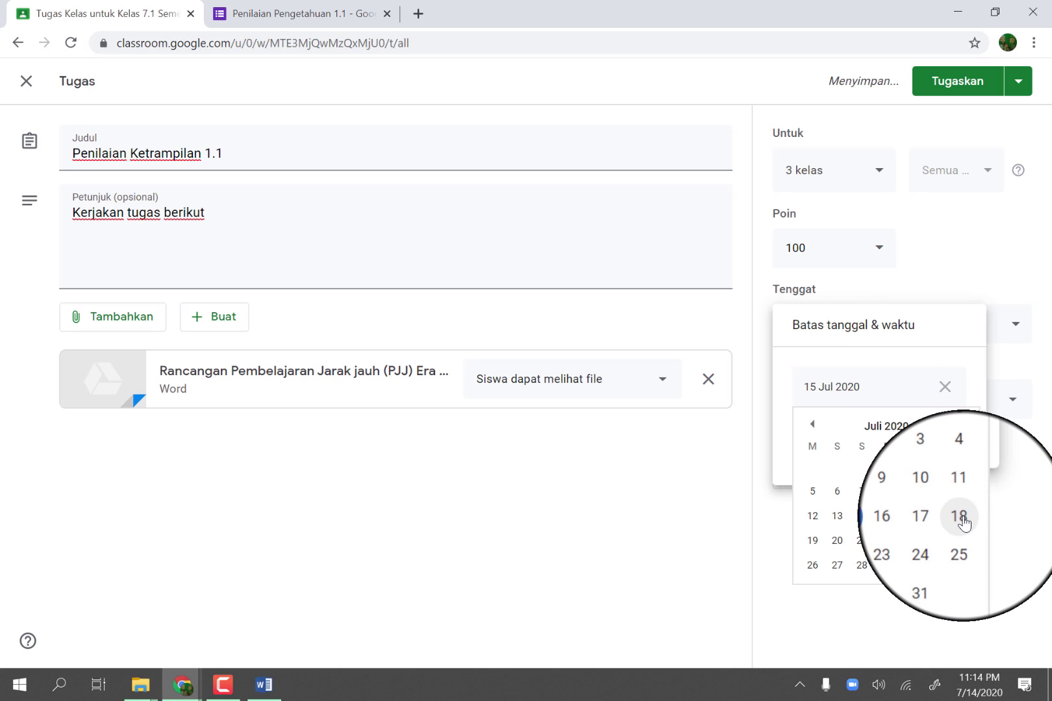
left_click(964, 519)
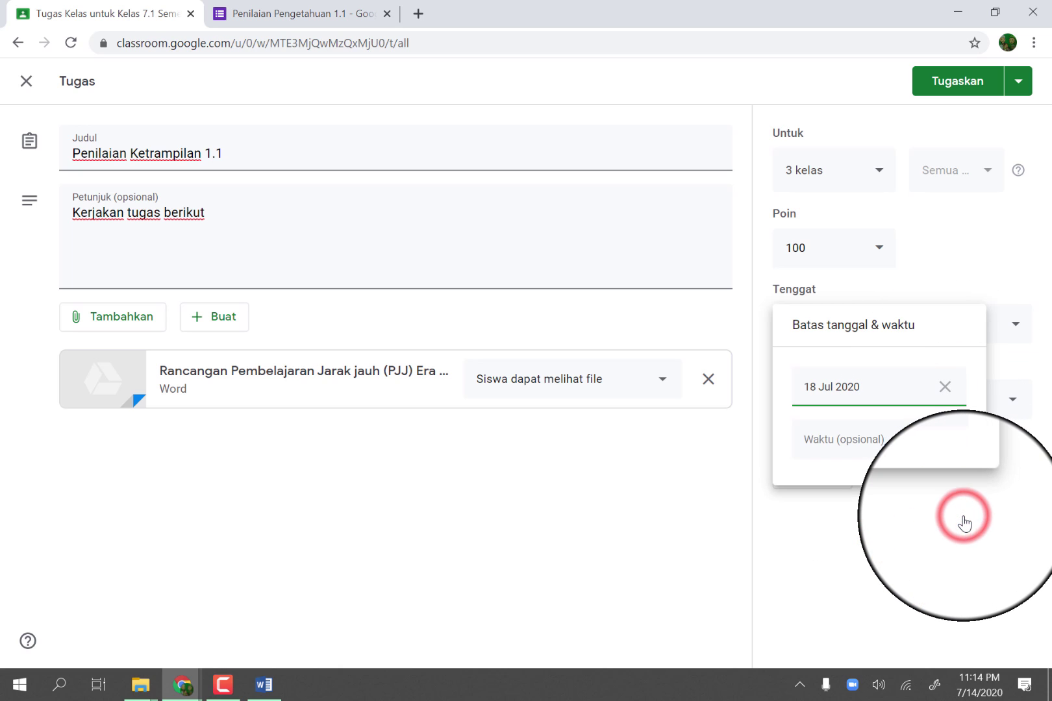
left_click(993, 519)
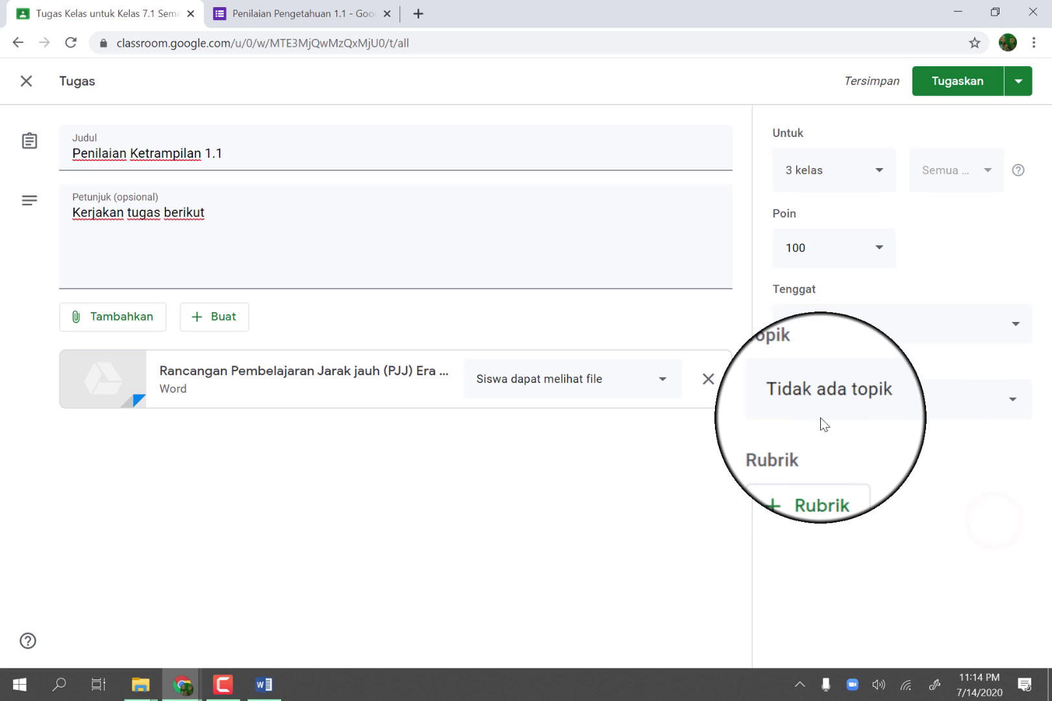
File the assignment under the existing topic EVALUASI HARIAN and assign it to the three classes
left_click(1008, 402)
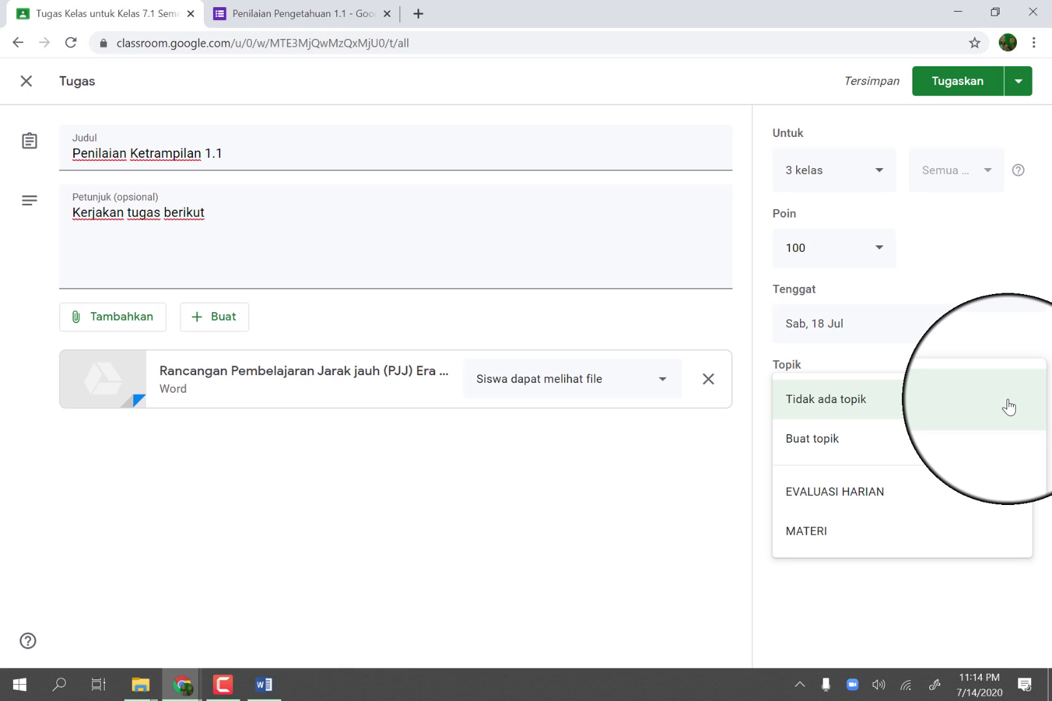
left_click(843, 494)
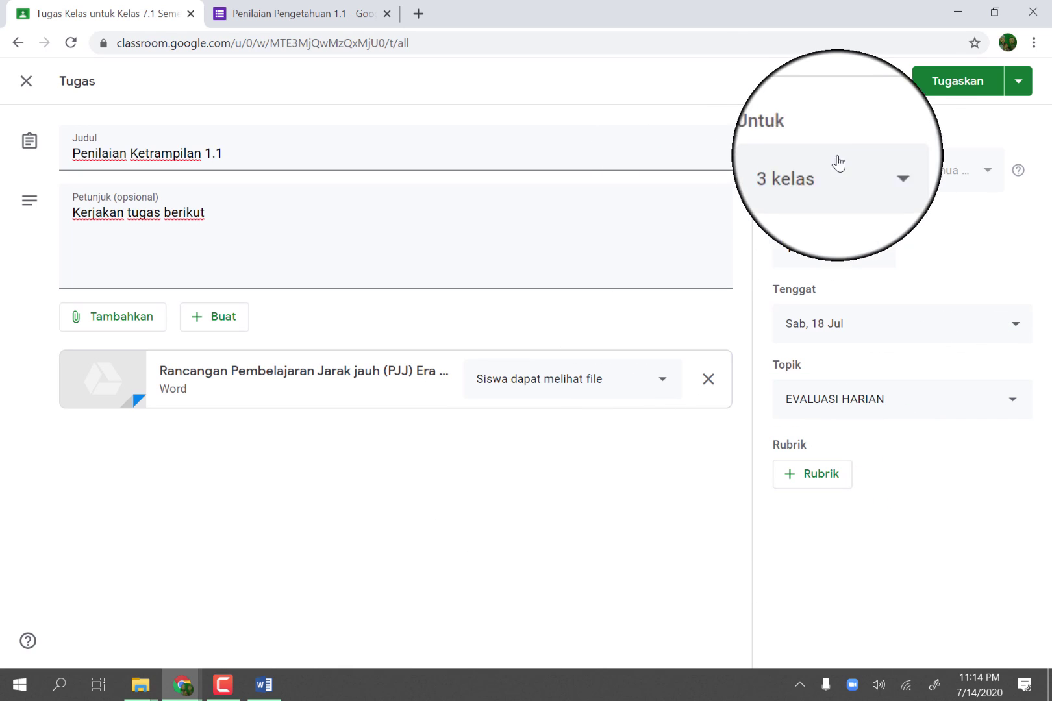
left_click(958, 81)
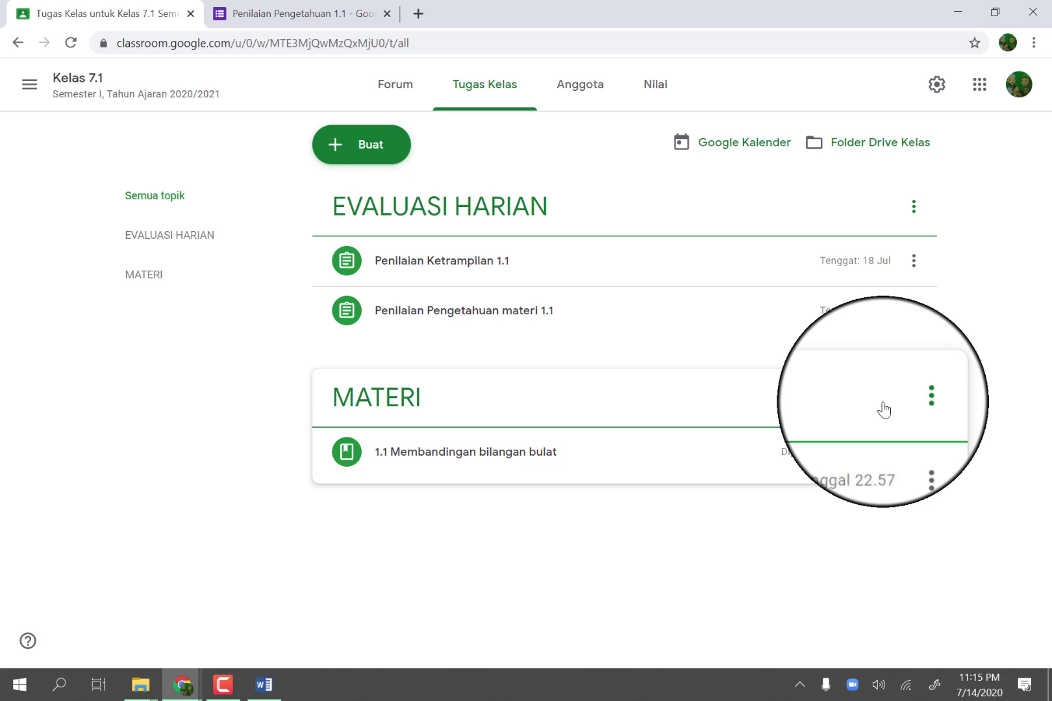
Move the MATERI topic up above EVALUASI HARIAN in the Kelas 7.1 classwork list
left_click(914, 399)
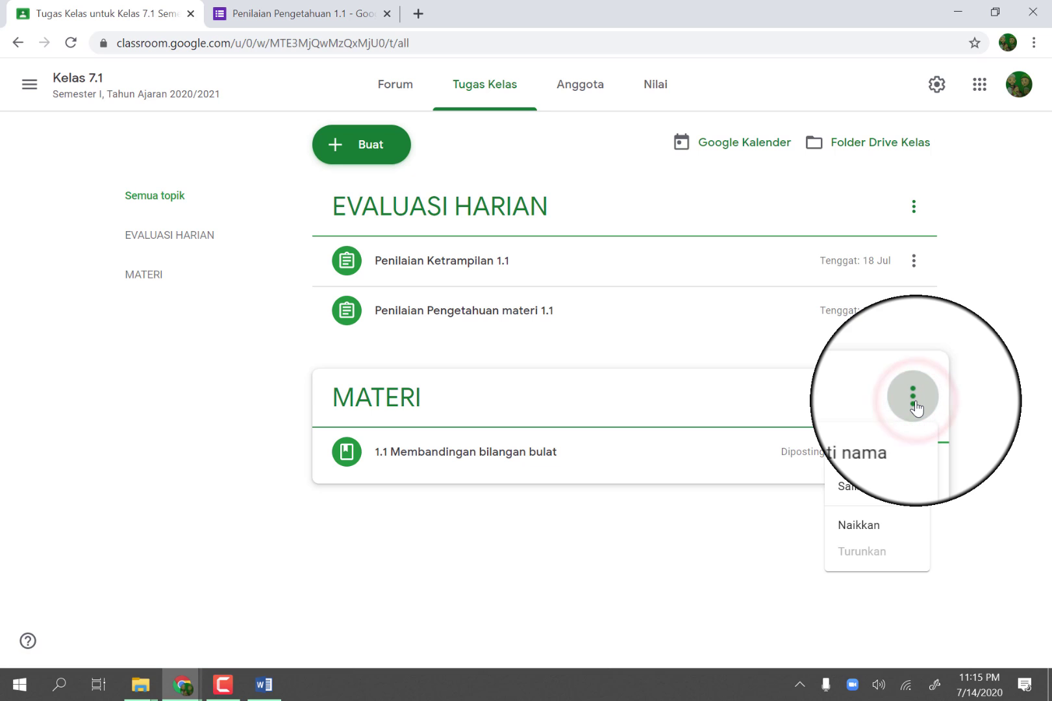
left_click(854, 526)
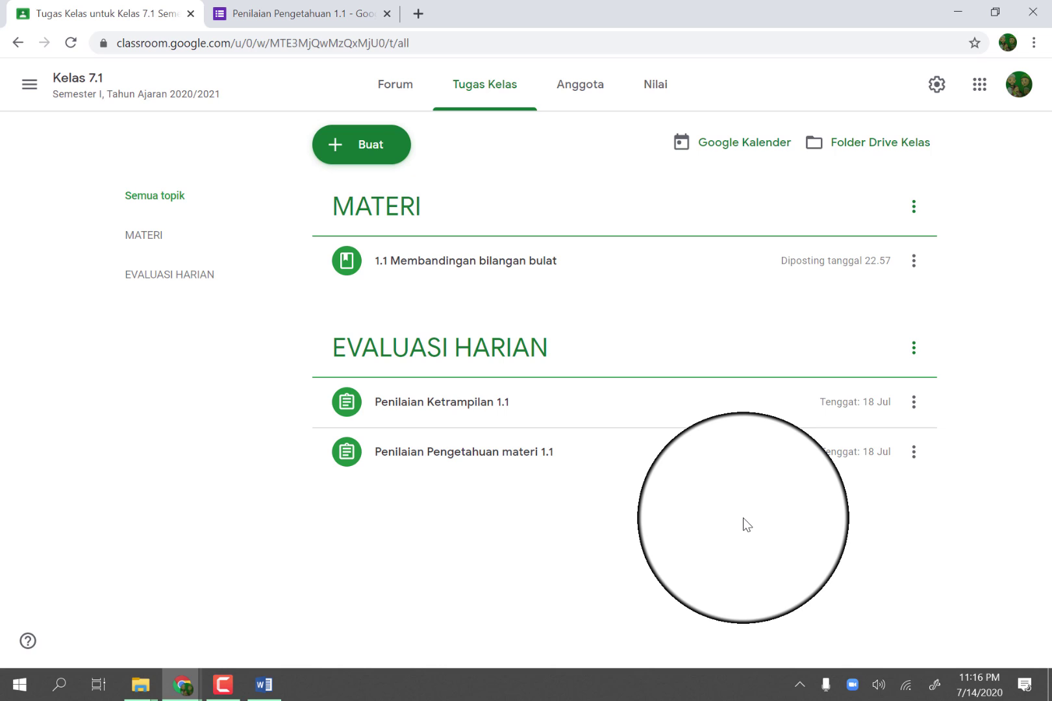
Open Google in a new browser tab, switch to the student's Google account and open Google Classroom from there
key("ctrl+t")
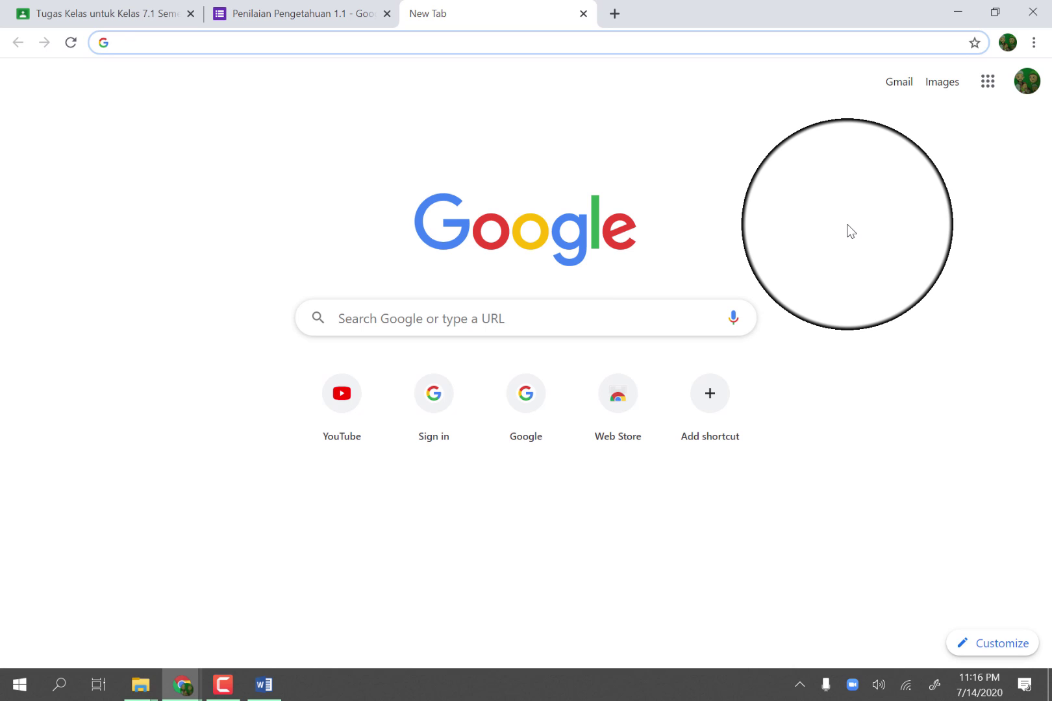
left_click(1026, 84)
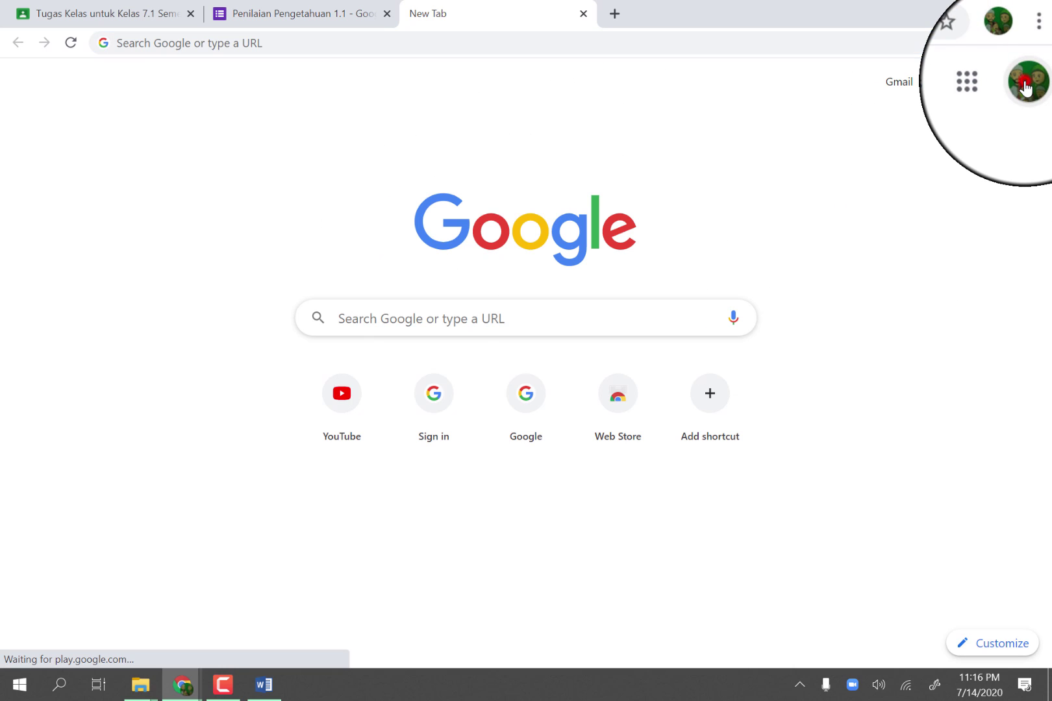
left_click(873, 370)
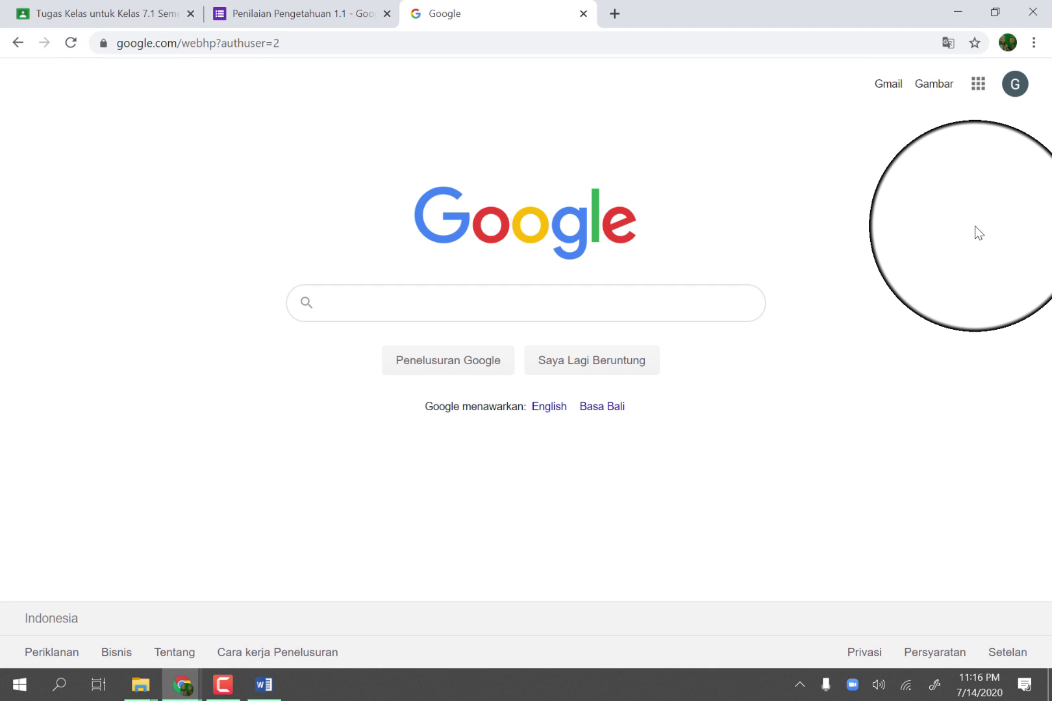
left_click(978, 84)
scroll(864, 227, "down", 3)
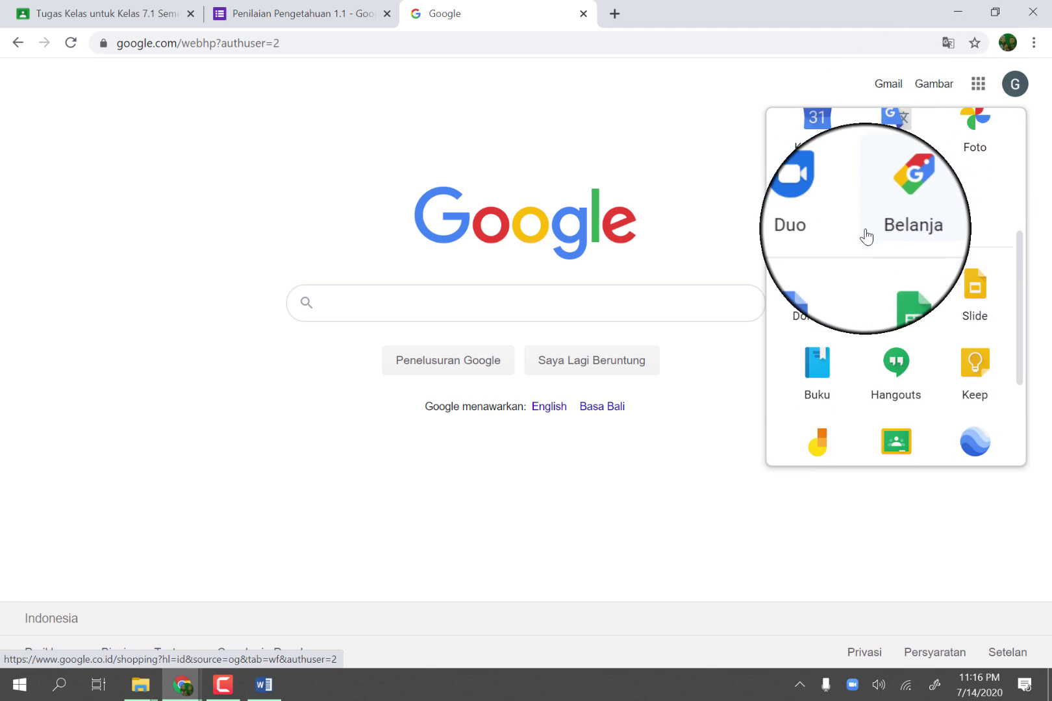
scroll(867, 237, "down", 3)
left_click(897, 305)
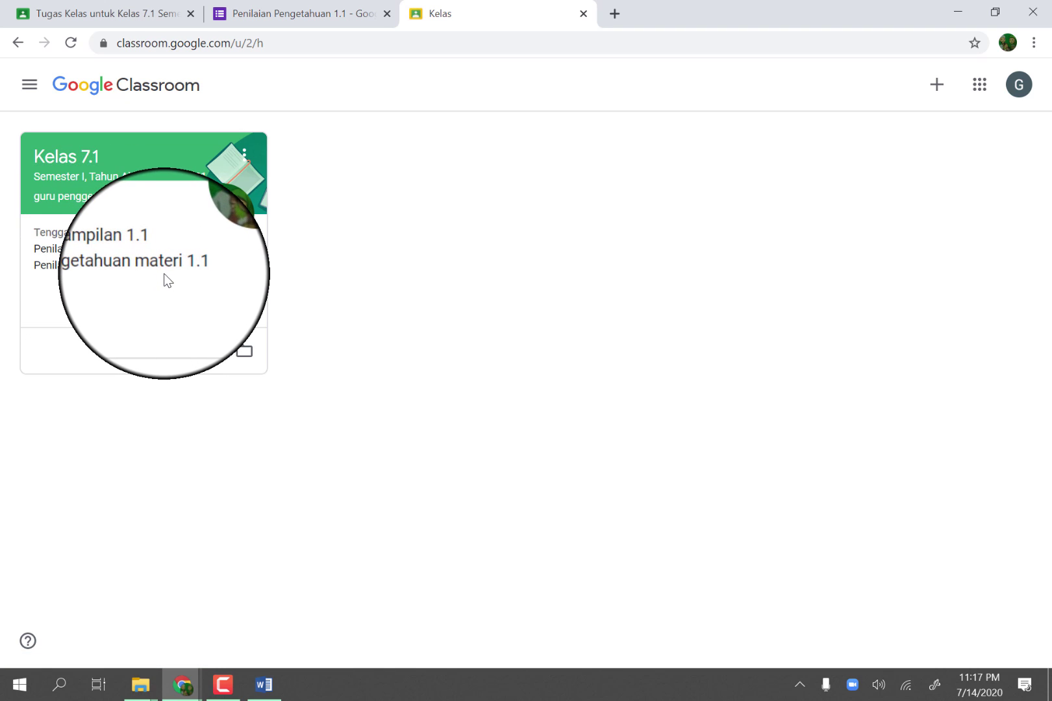
Open Kelas 7.1's classwork as the student and expand the material "1.1 Membandingan bilangan bulat" to view its contents
left_click(68, 160)
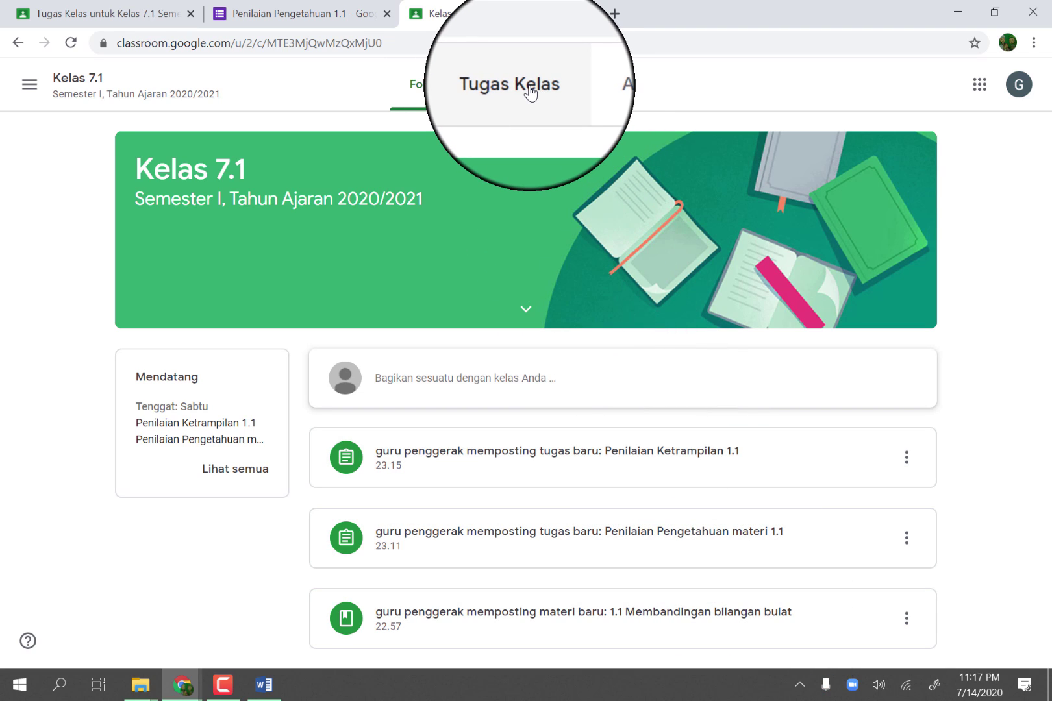
left_click(530, 90)
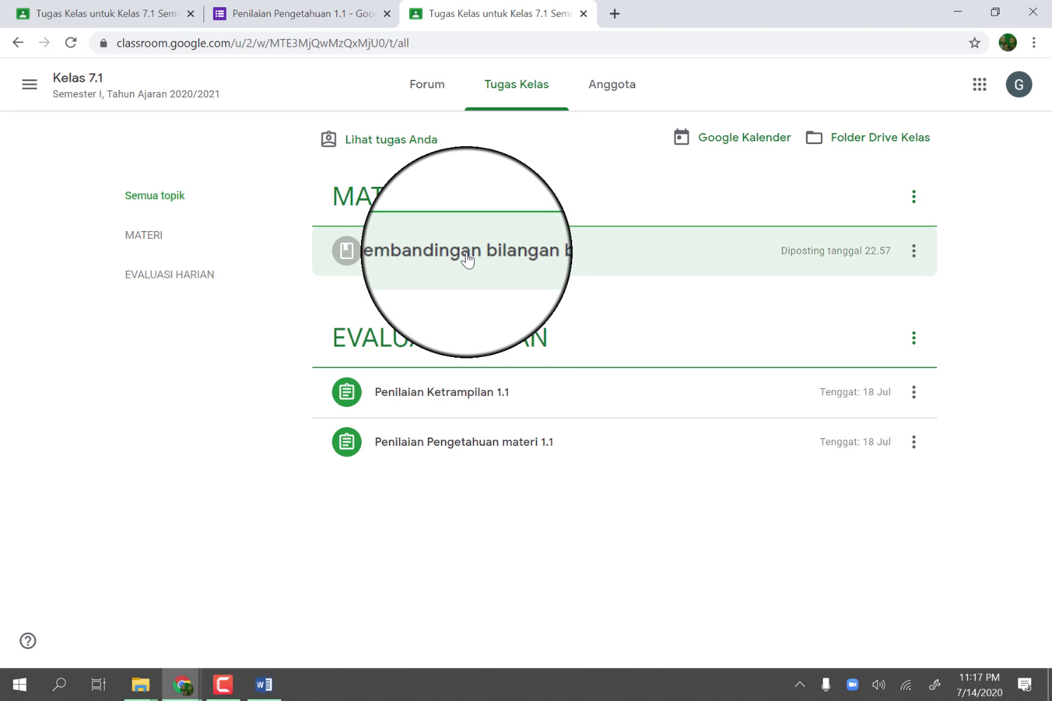
left_click(467, 258)
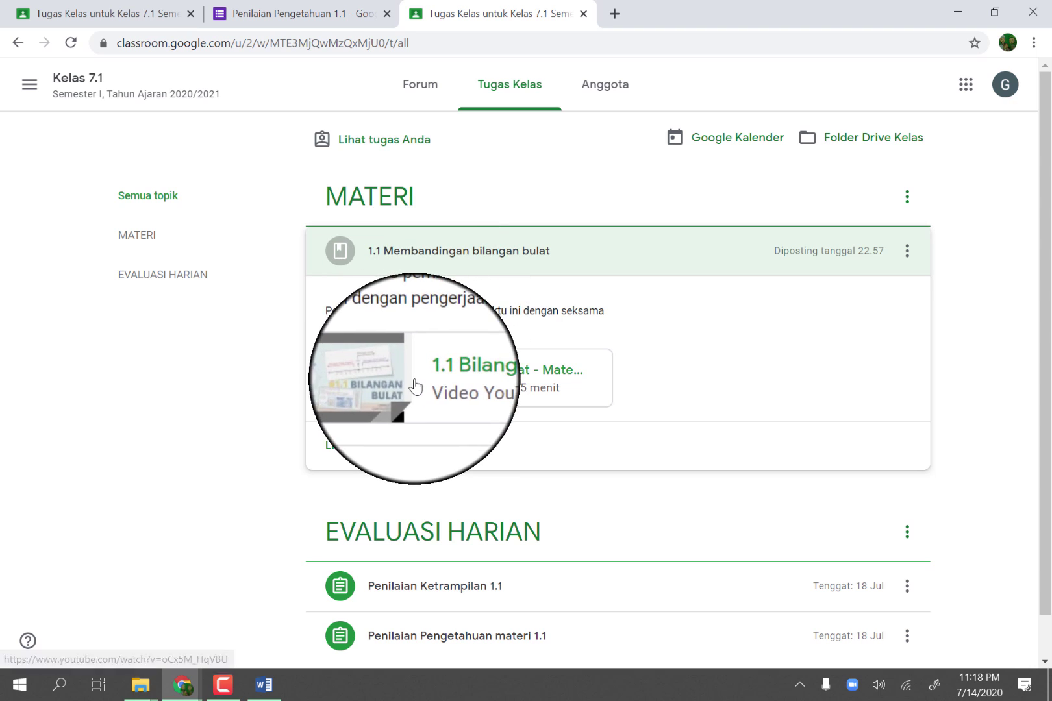
Play the attached video "1.1 Bilangan Bulat" at a slightly lower volume, view it in full screen, and return to the classwork list
left_click(458, 373)
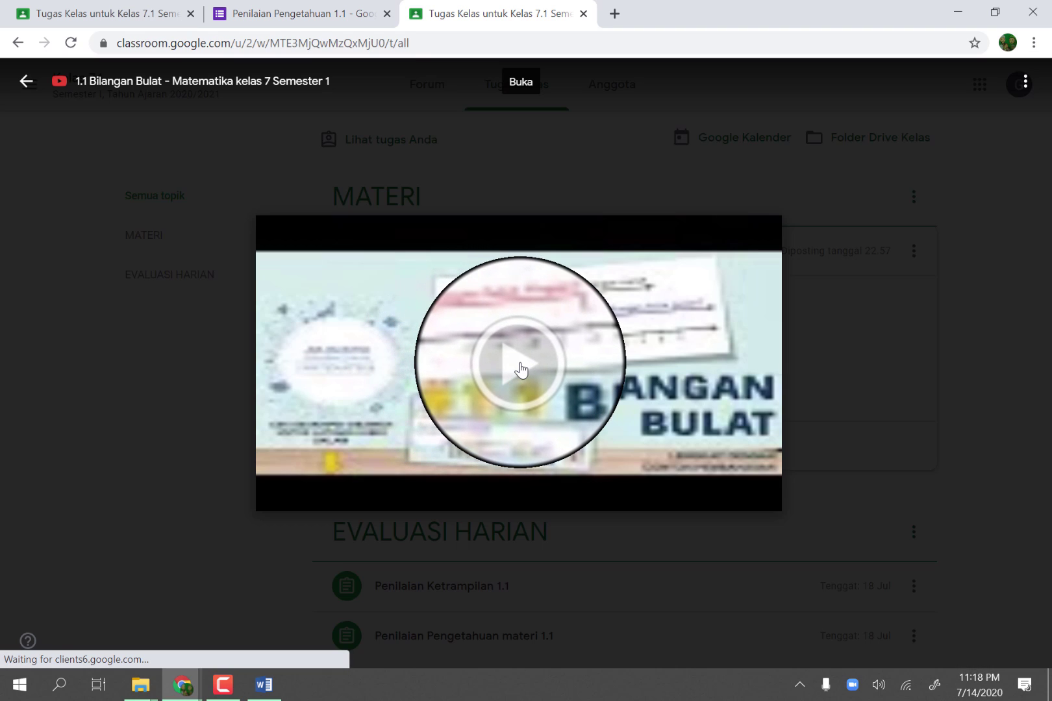
left_click(520, 368)
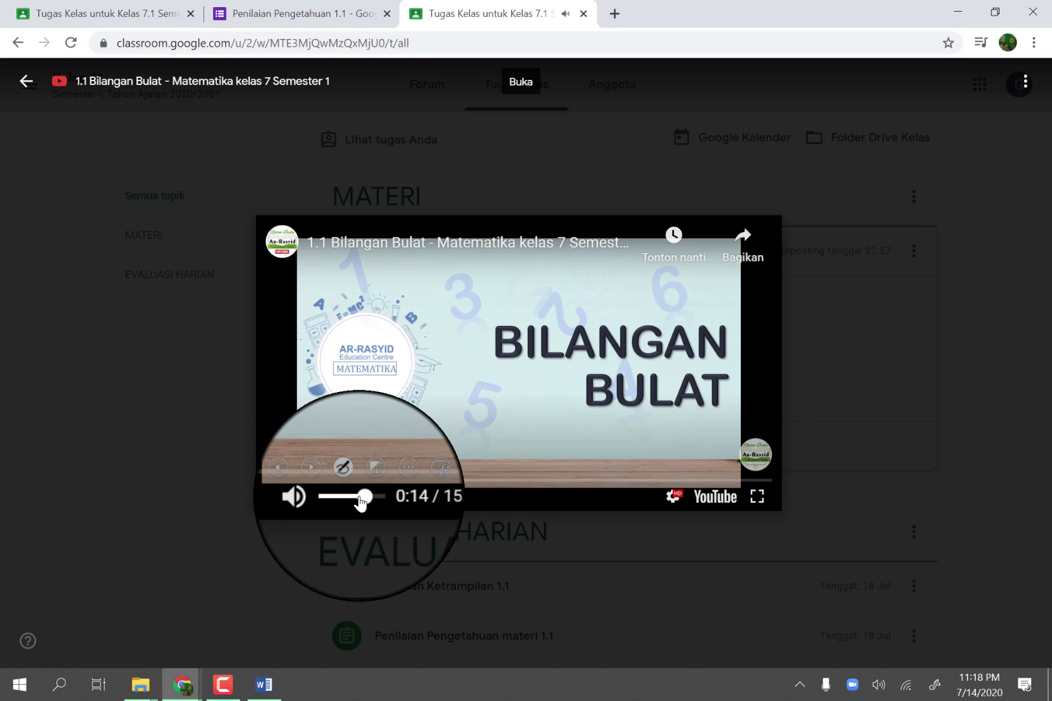
left_click_drag(365, 500, 354, 500)
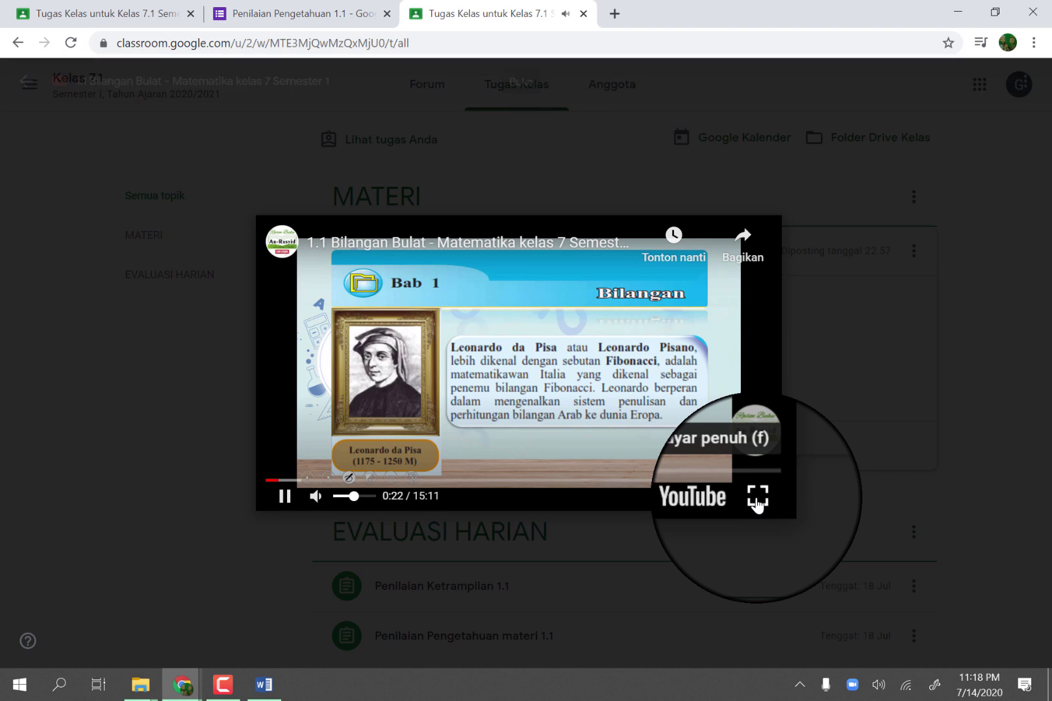
left_click(756, 498)
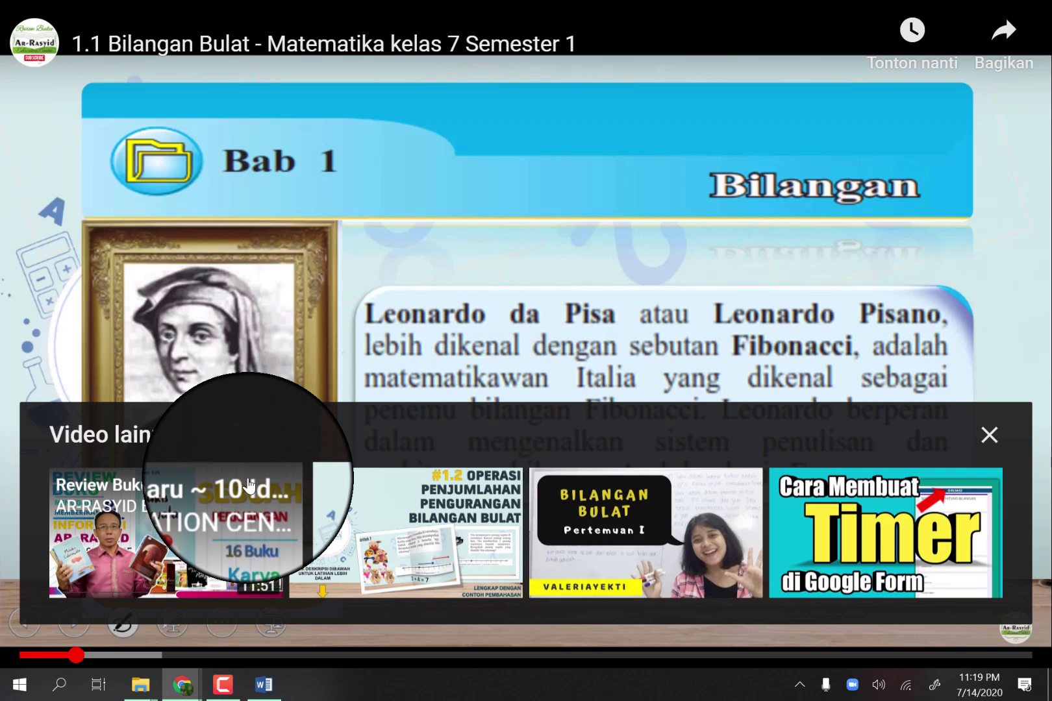
key("Escape")
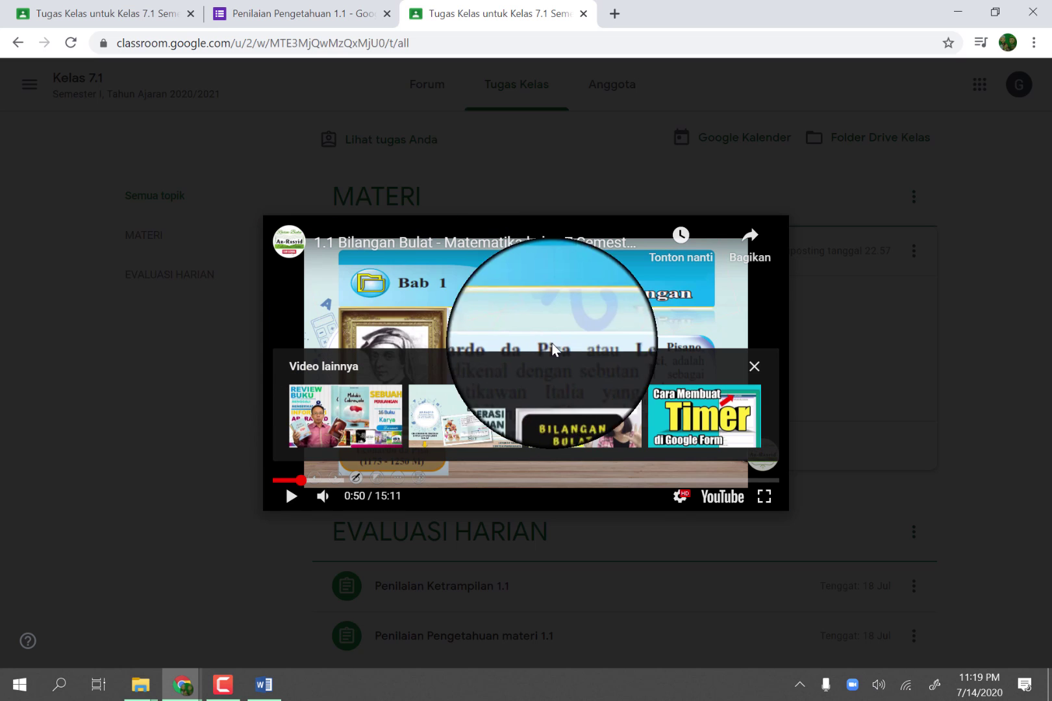
left_click(757, 367)
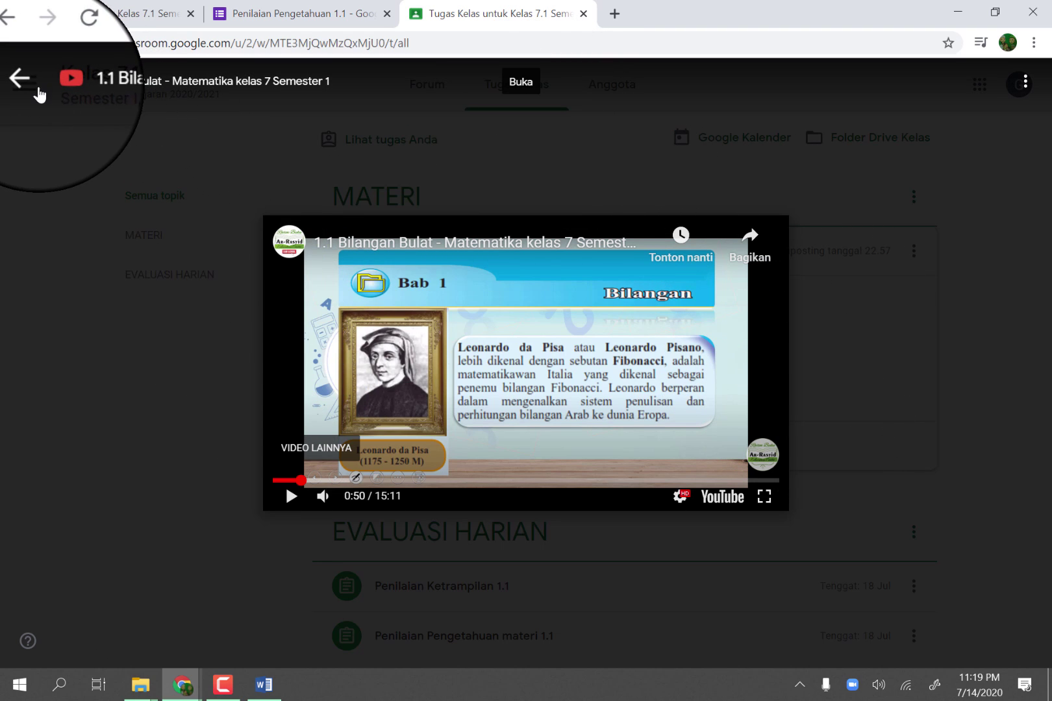
left_click(28, 86)
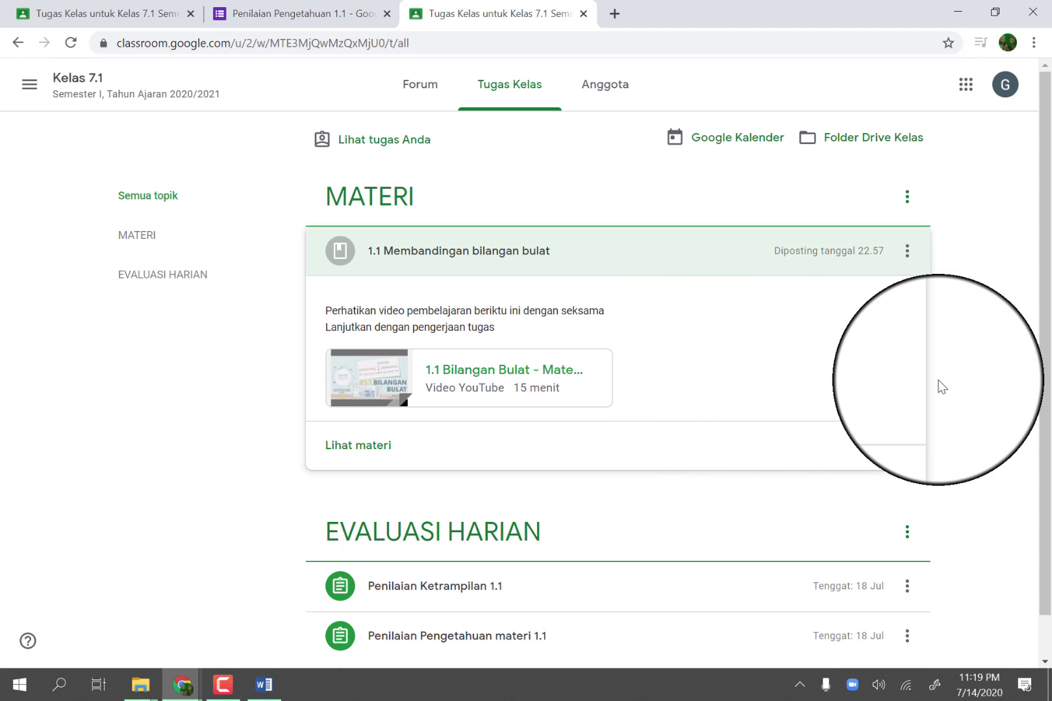
Expand the assignment "Penilaian Pengetahuan materi 1.1" under EVALUASI HARIAN and open its attached quiz form
scroll(945, 386, "down", 1)
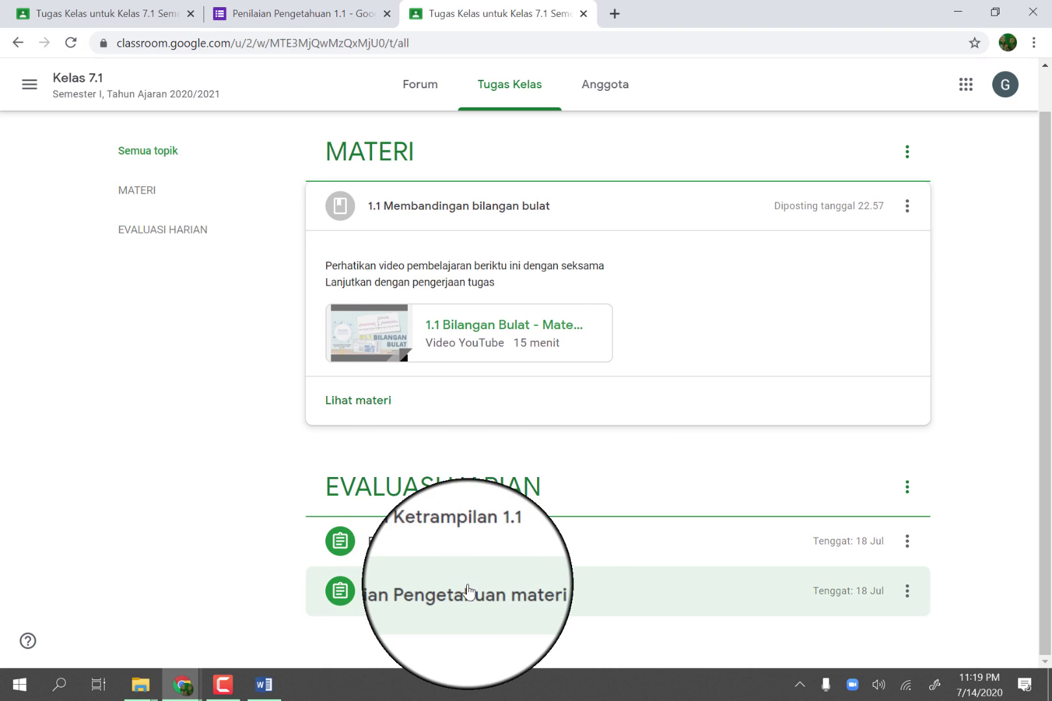
left_click(419, 594)
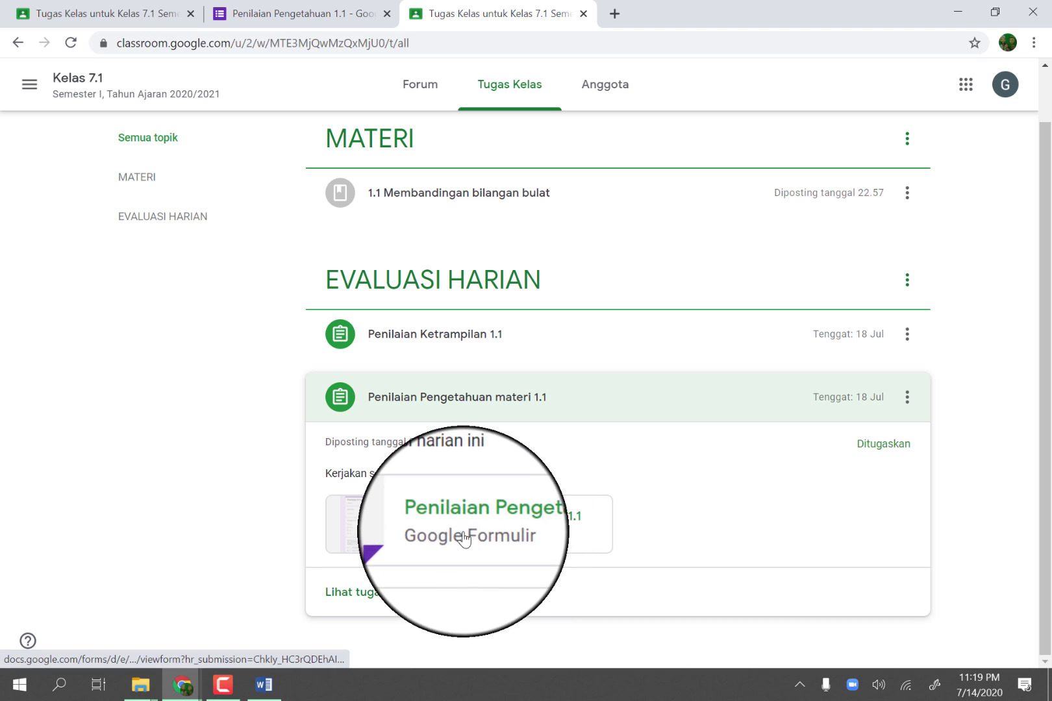
left_click(458, 525)
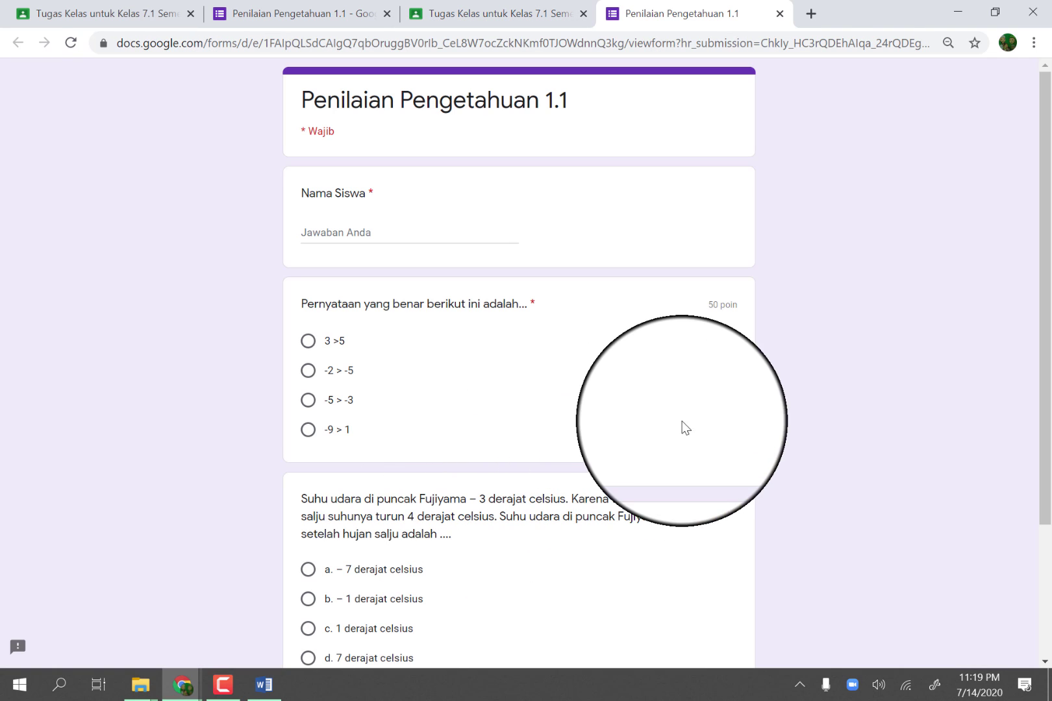
Enter the student's name, answer "-2 > -5" and "a. – 7 derajat celsius", submit the quiz, and return to the student's classwork page
left_click(405, 232)
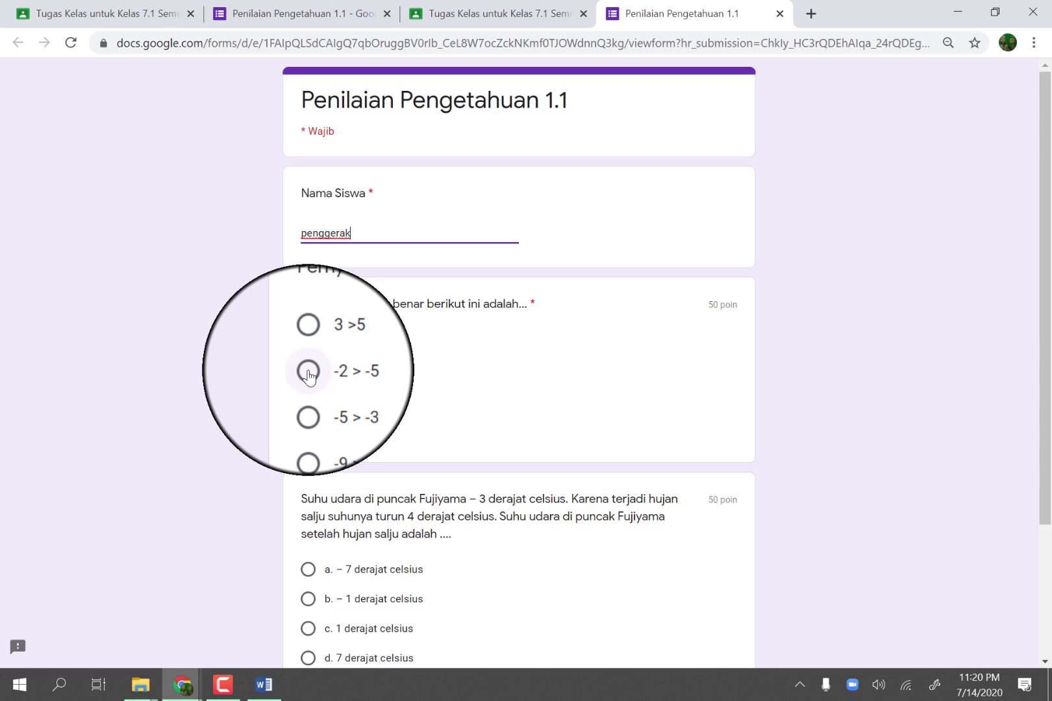
scroll(383, 386, "down", 3)
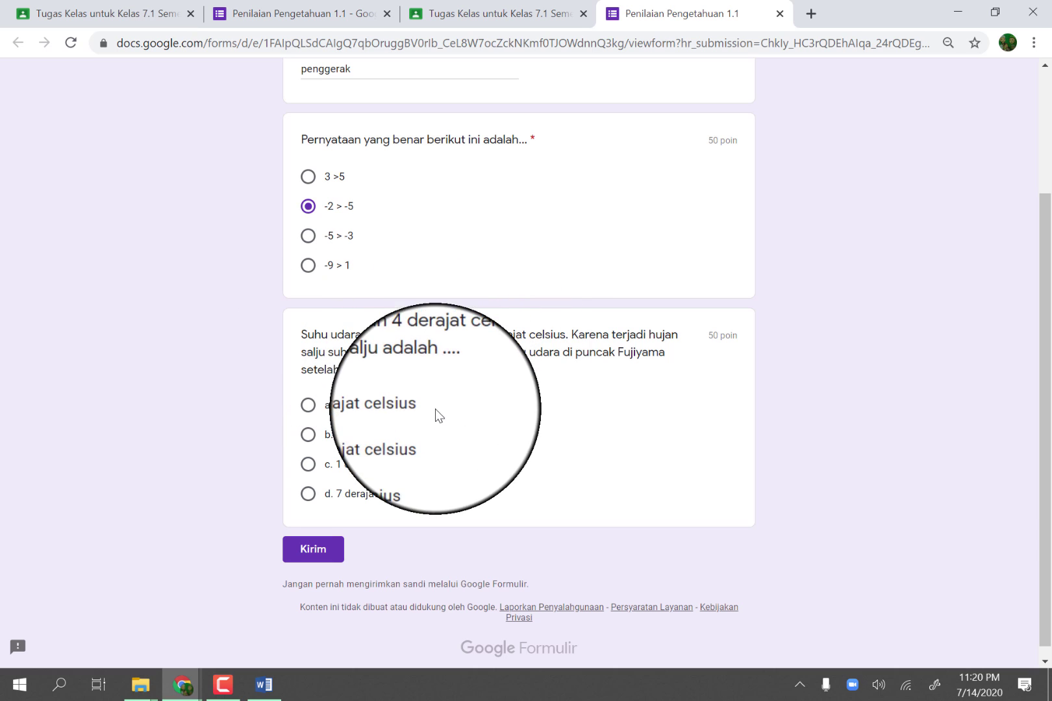
left_click(316, 411)
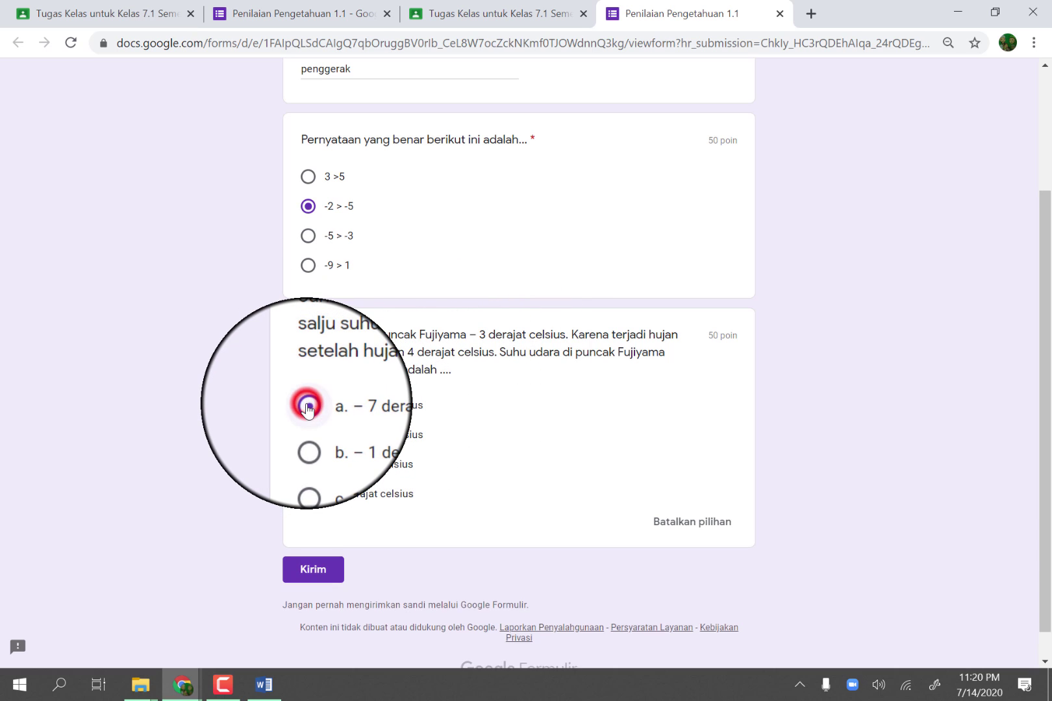
left_click(308, 577)
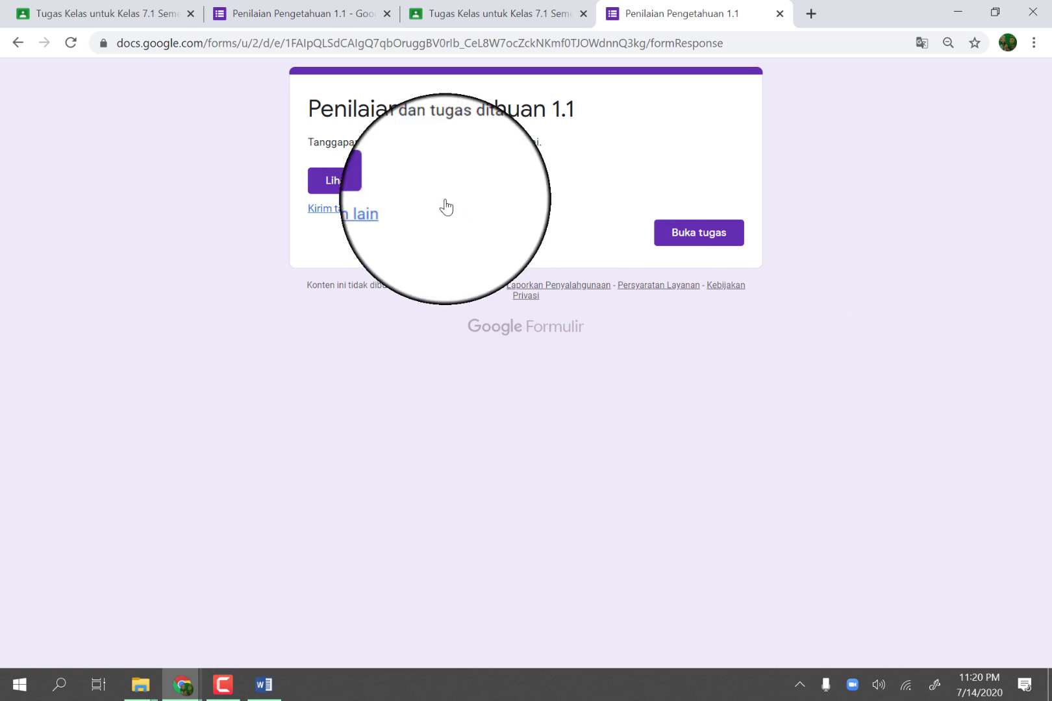
left_click(447, 15)
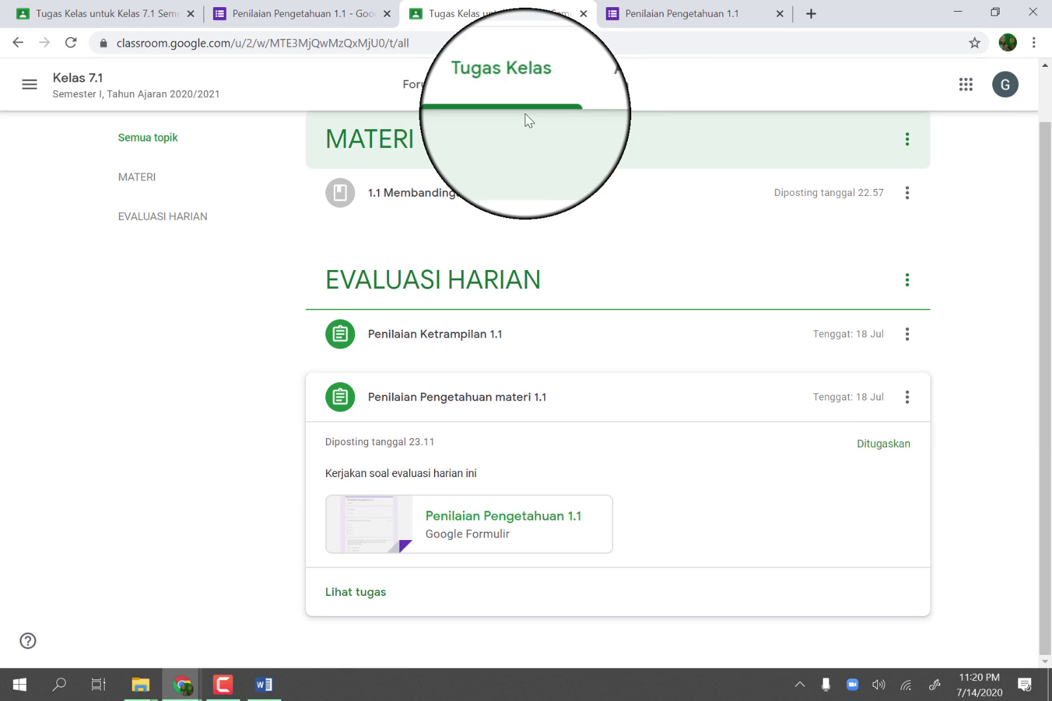
Switch to the teacher's view of Kelas 7.1 and open the overview of all classes
left_click(89, 16)
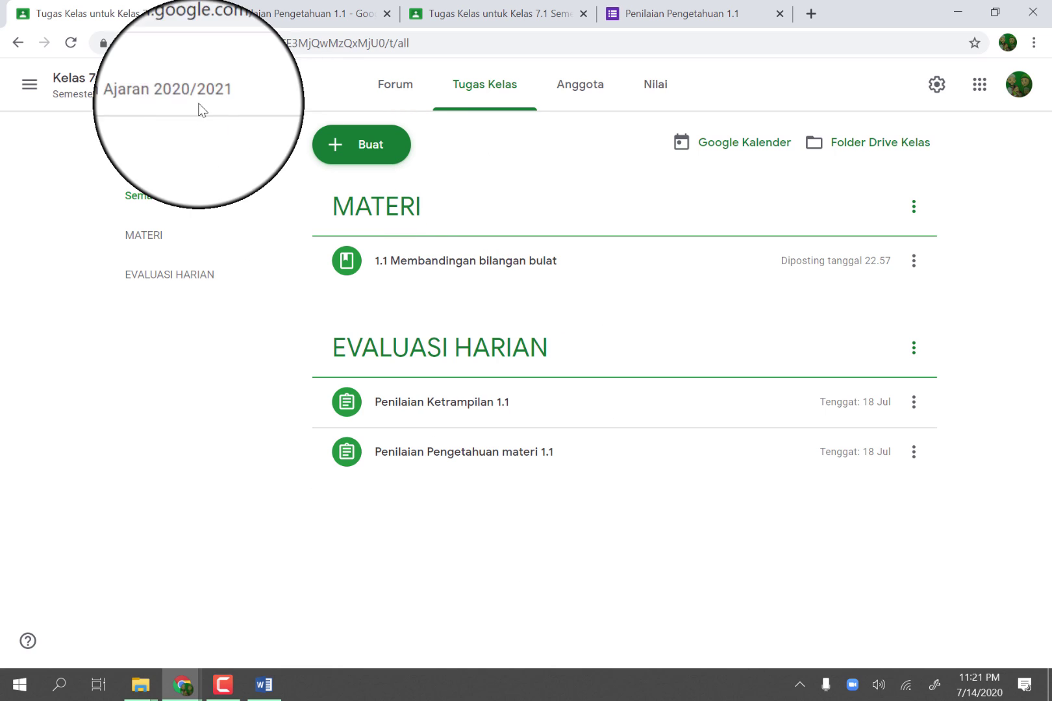
left_click(80, 9)
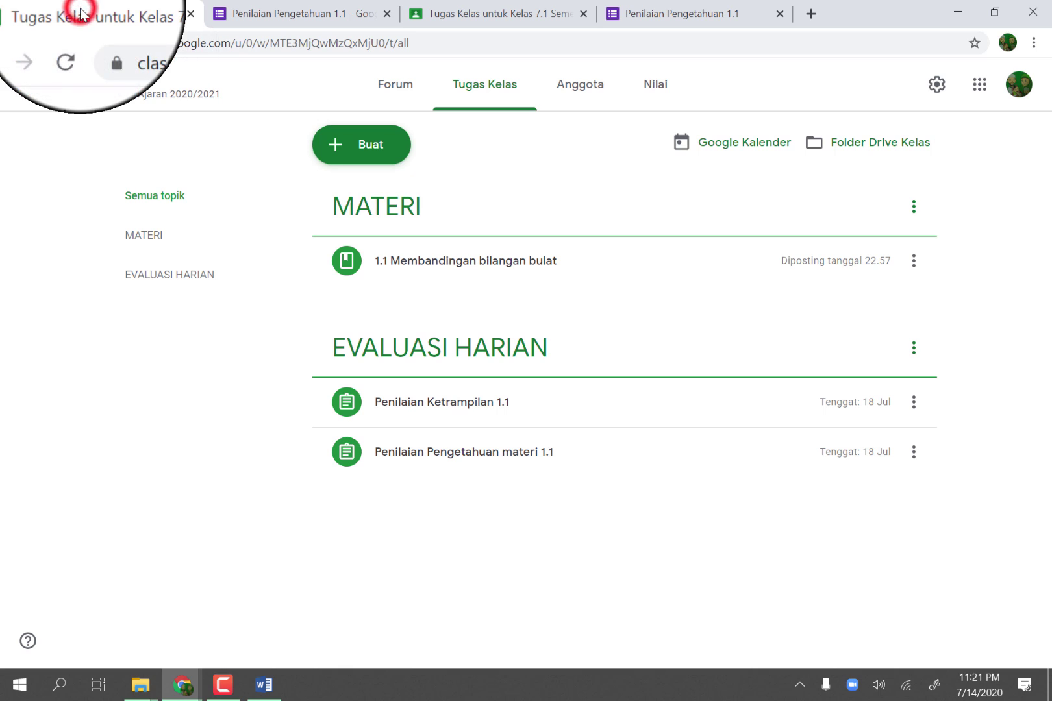
left_click(29, 15)
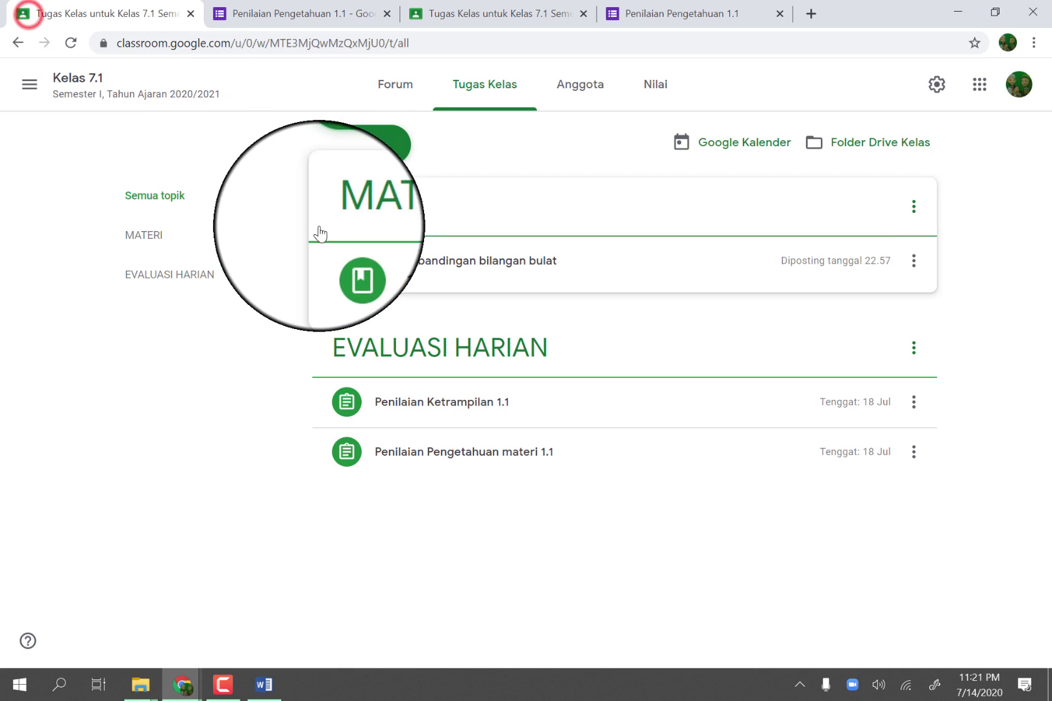
left_click(26, 82)
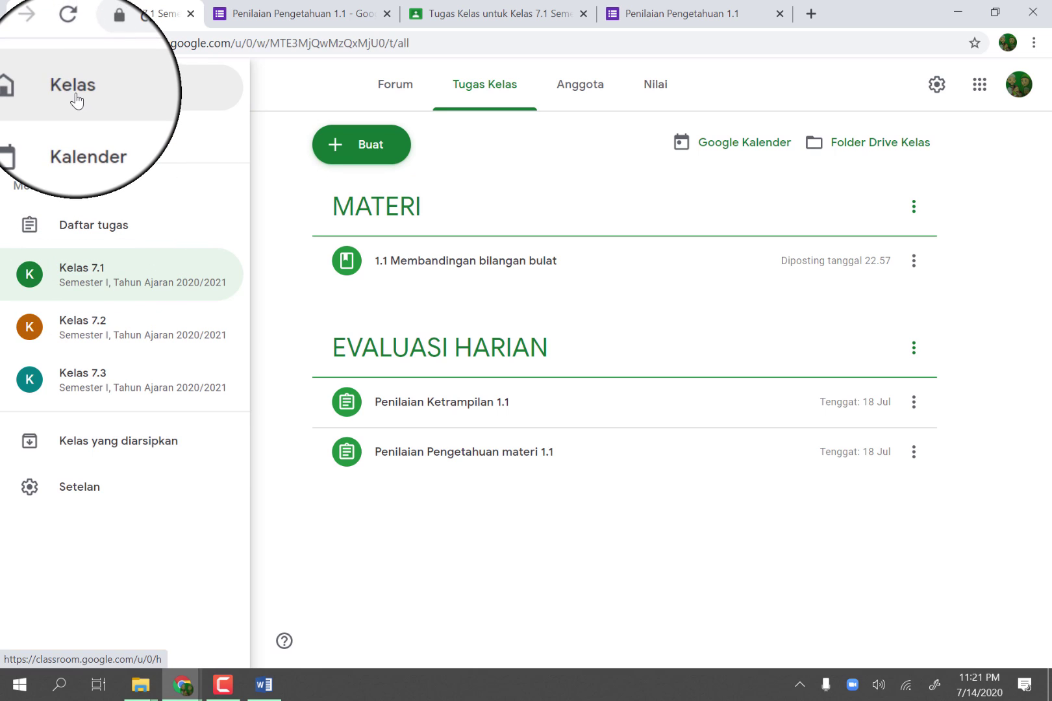
left_click(68, 87)
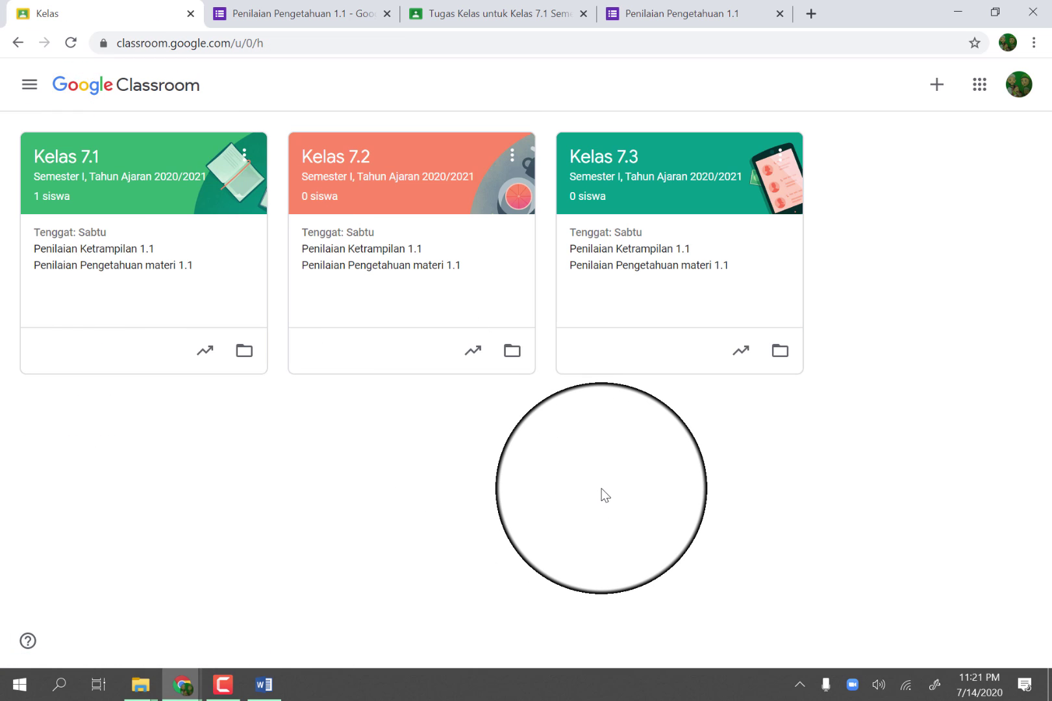